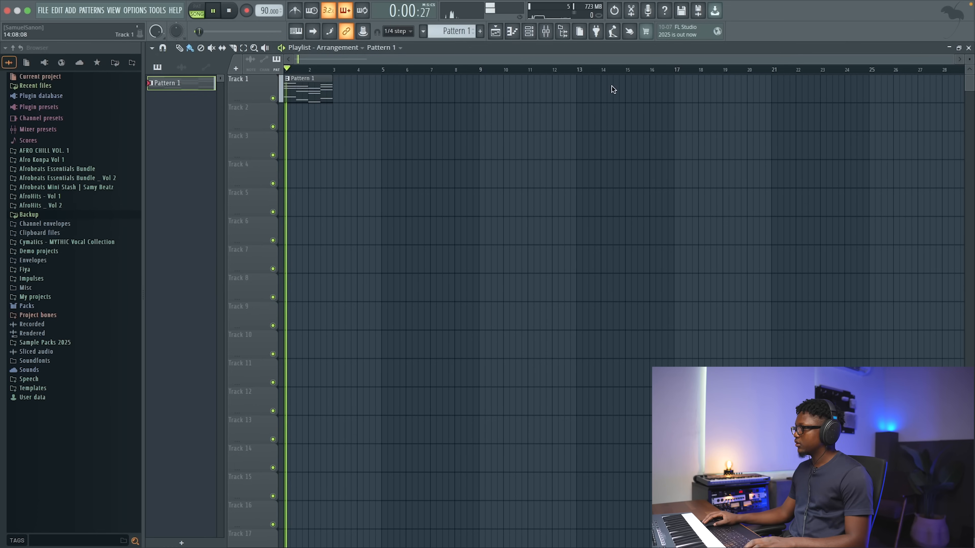
- Duplicate the two-bar Addictive Keys chord progression in Pattern 1 to fill four bars, then return to the playlist
double_click(327, 91)
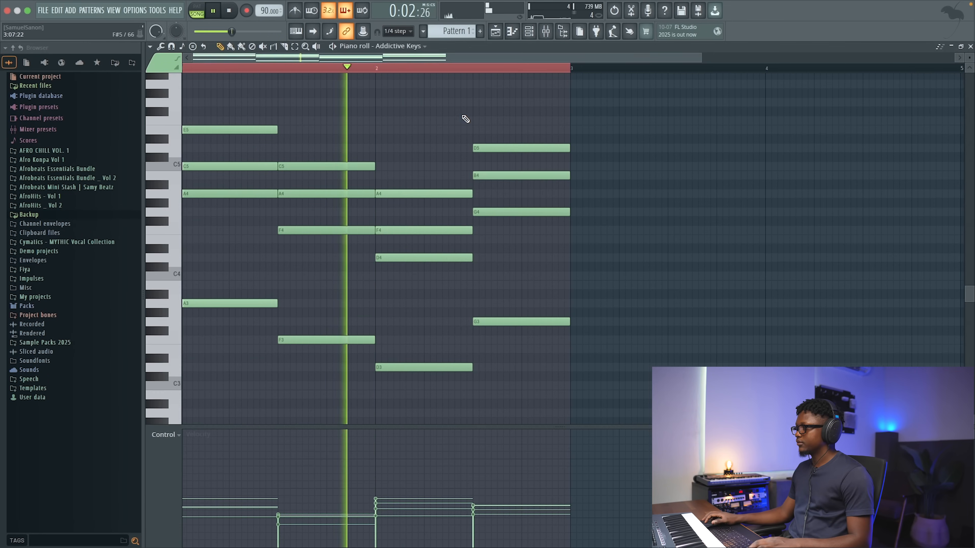
key("ctrl+a")
key("ctrl+b")
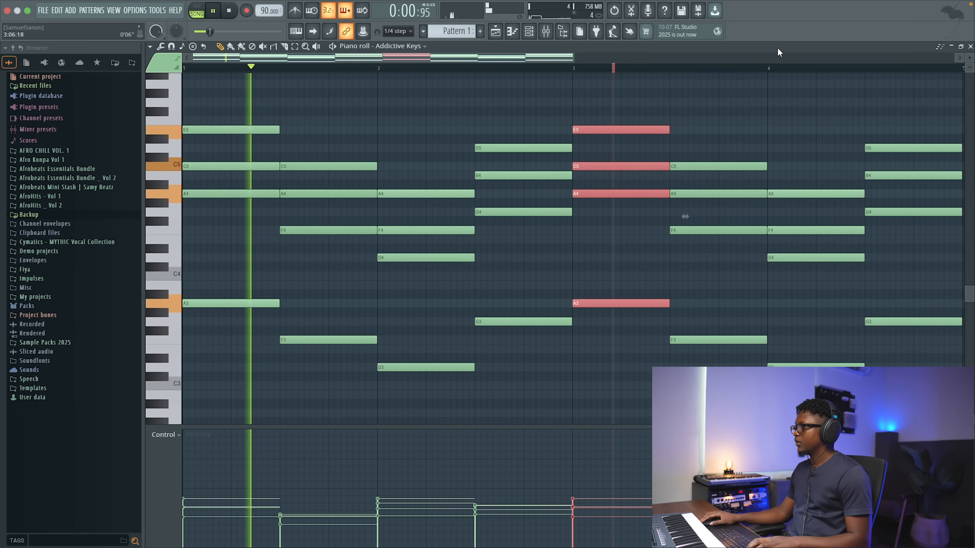
key("space")
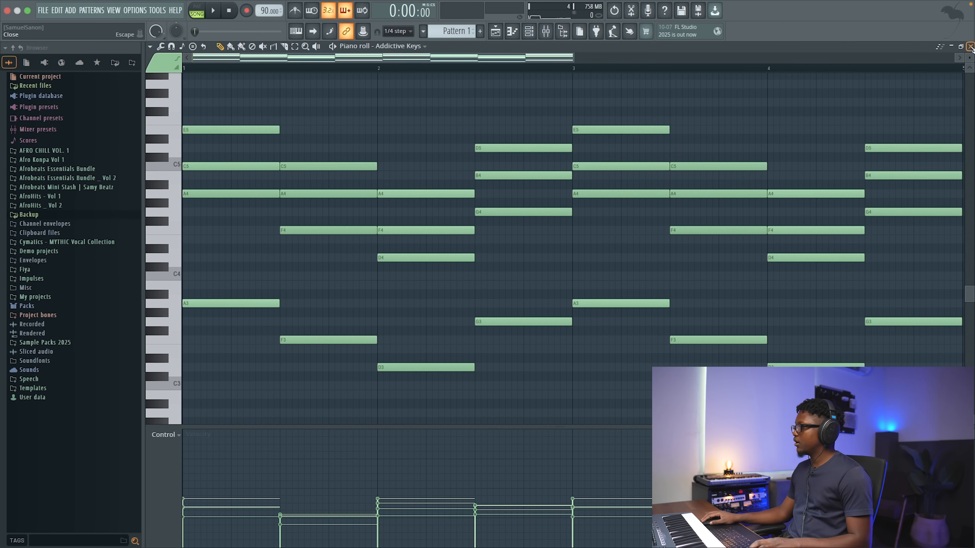
key("F5")
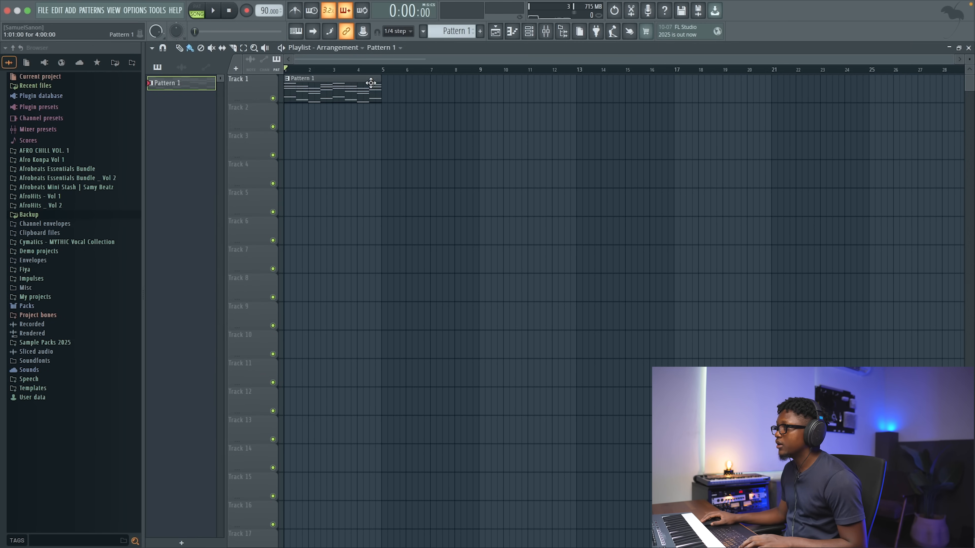
- Set the snap to Line and add an Omnisphere instrument to the project, dismissing its splash screen
left_click(398, 31)
left_click(395, 42)
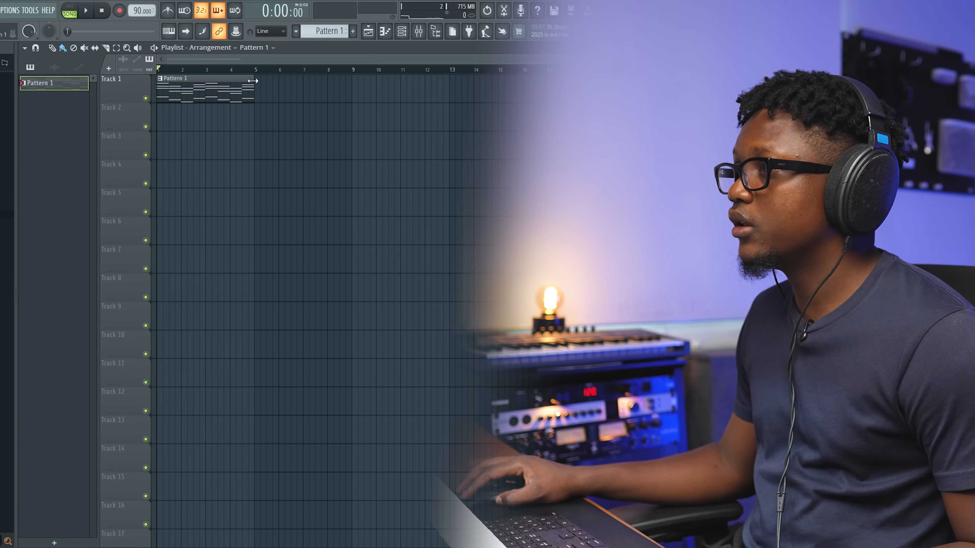
left_click(0, 10)
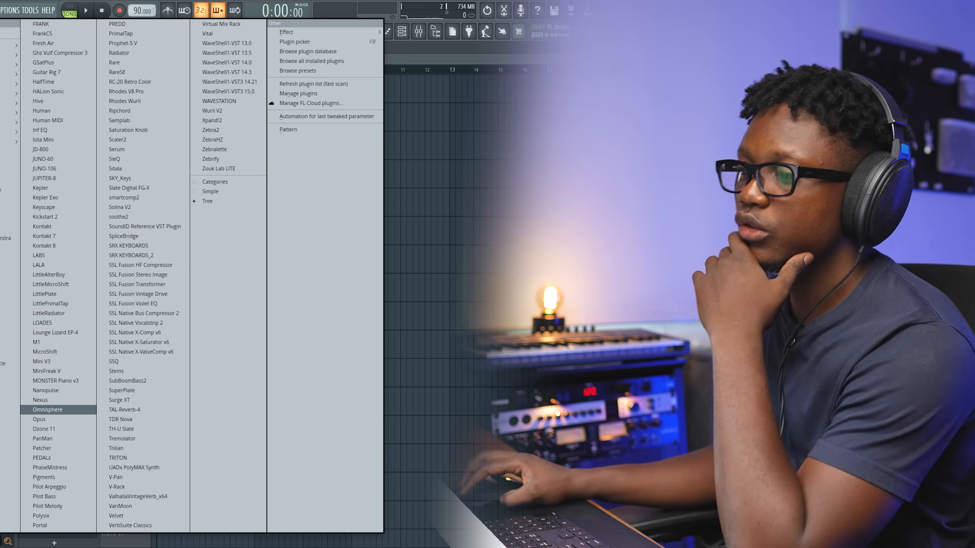
left_click(55, 408)
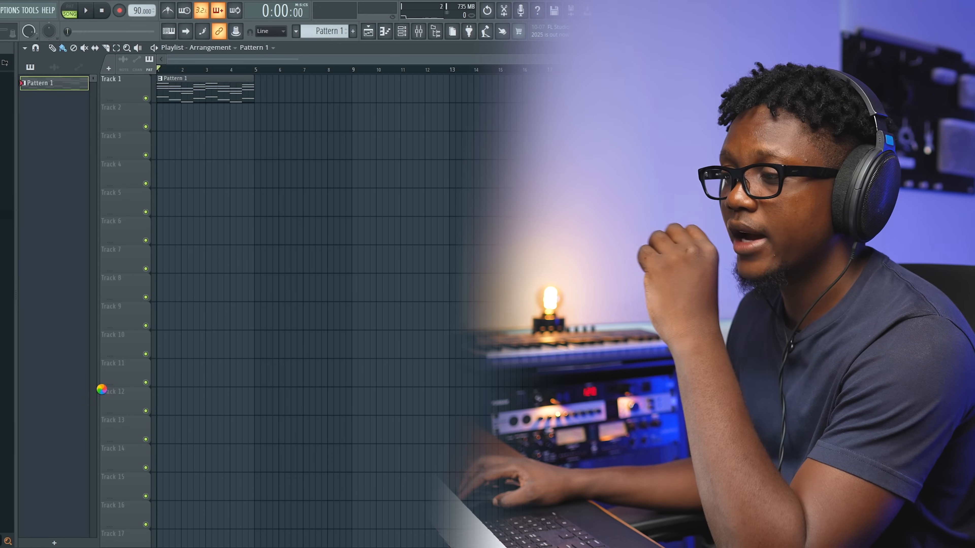
left_click(379, 210)
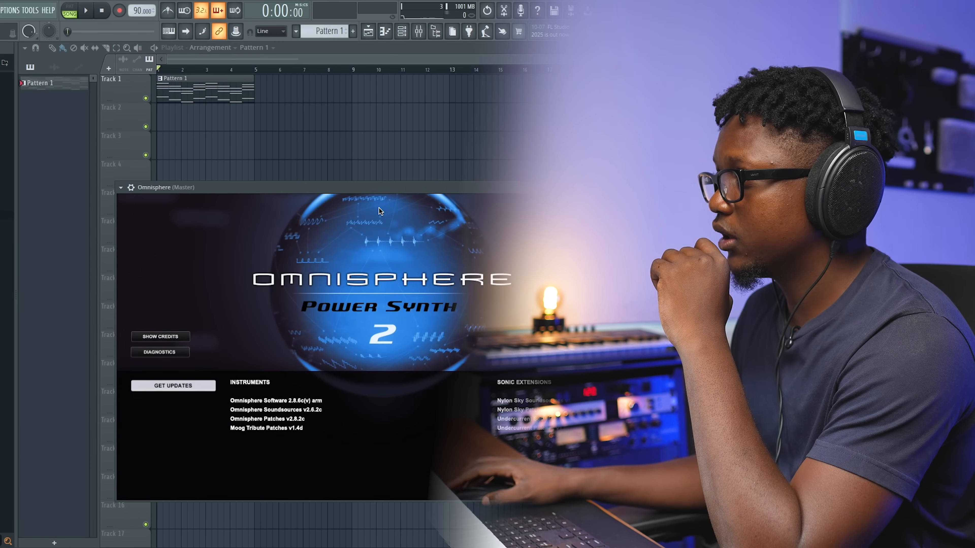
- Load the Nylon Sky Guitar Clean patch from the Nylon Sky directory and close the Omnisphere window
left_click(186, 220)
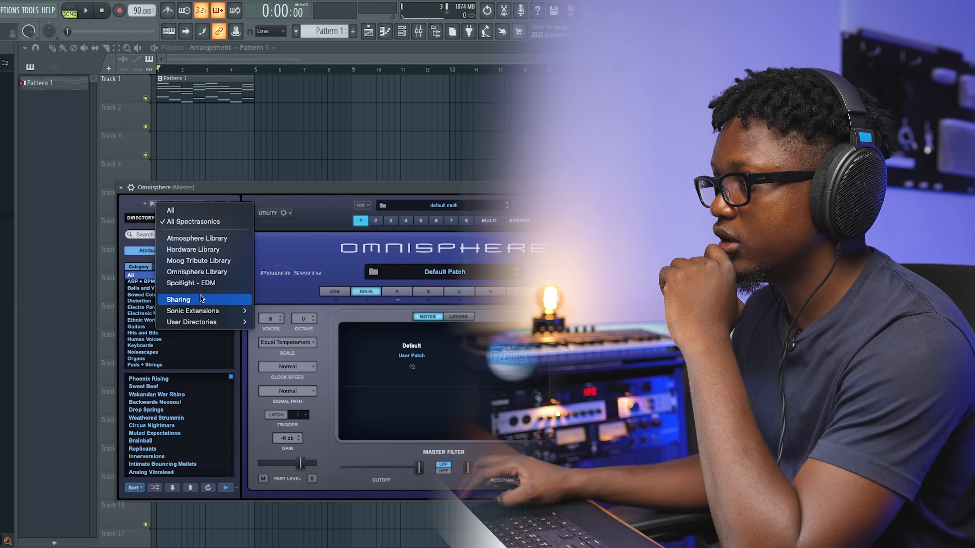
mouse_move(222, 311)
left_click(277, 312)
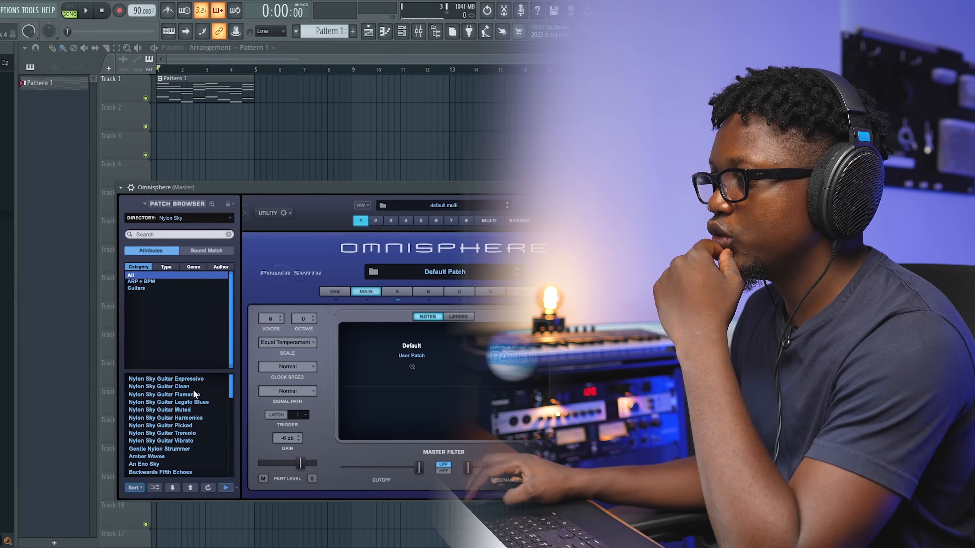
left_click(188, 387)
left_click_drag(371, 187, 270, 125)
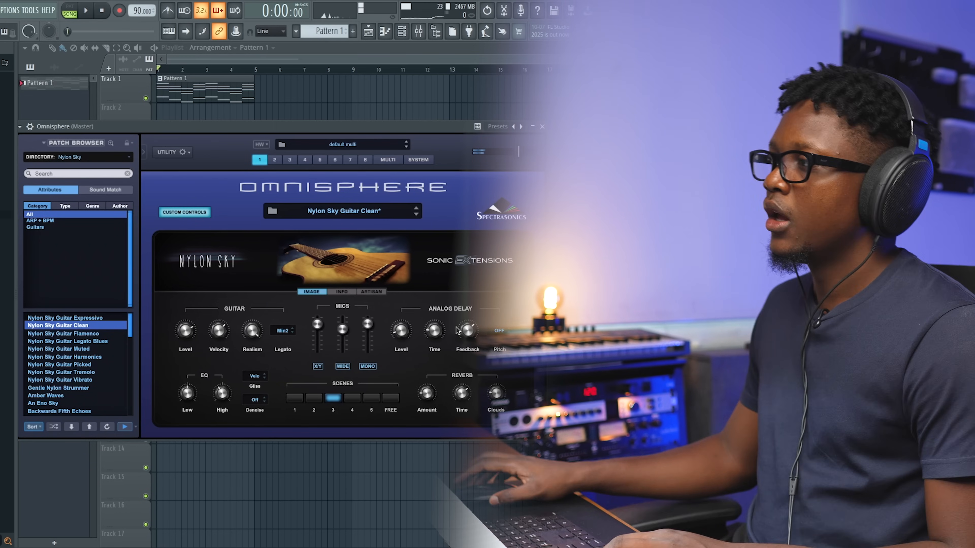
left_click(541, 126)
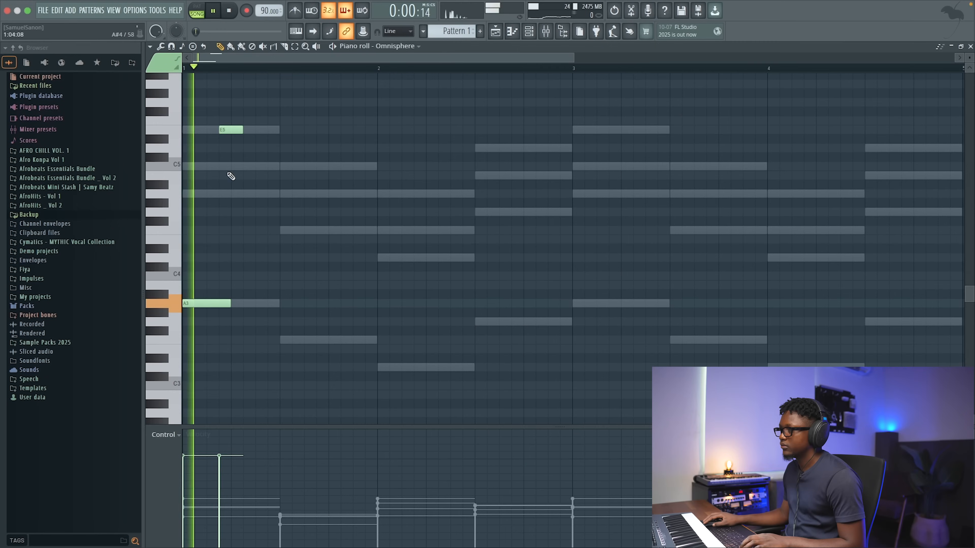
- Add a C5 note directly after the E5 in bar 1, ending at the half bar, followed by an F3 note
key("space")
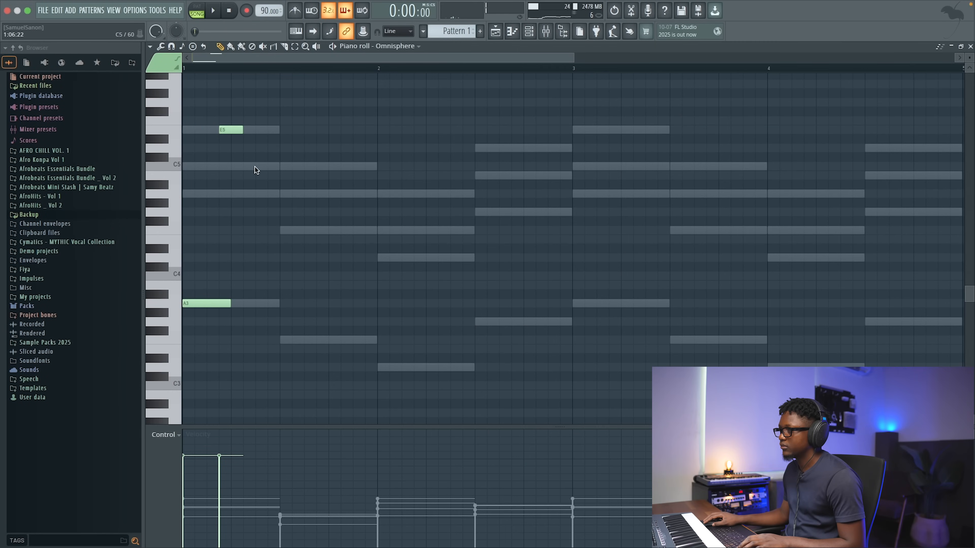
key("space")
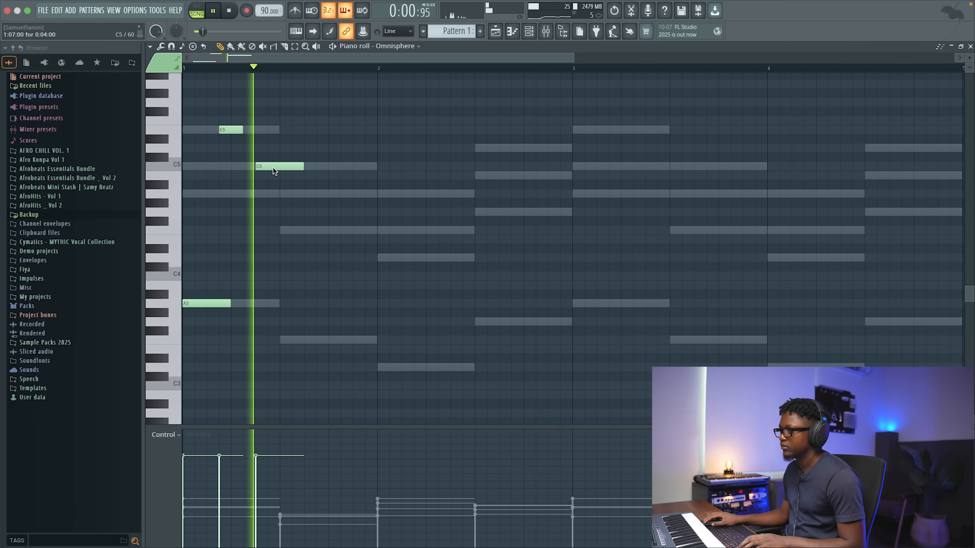
key("space")
left_click_drag(272, 167, 259, 167)
key("space")
key("space")
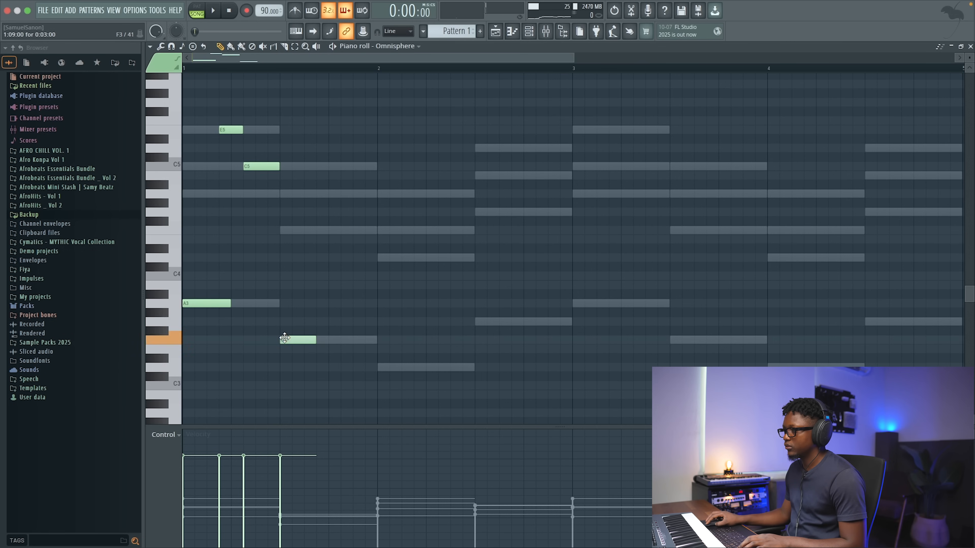
- Add an A4 note after the F3 in bar 1 and lengthen it to the end of the bar
left_click(323, 192)
key("space")
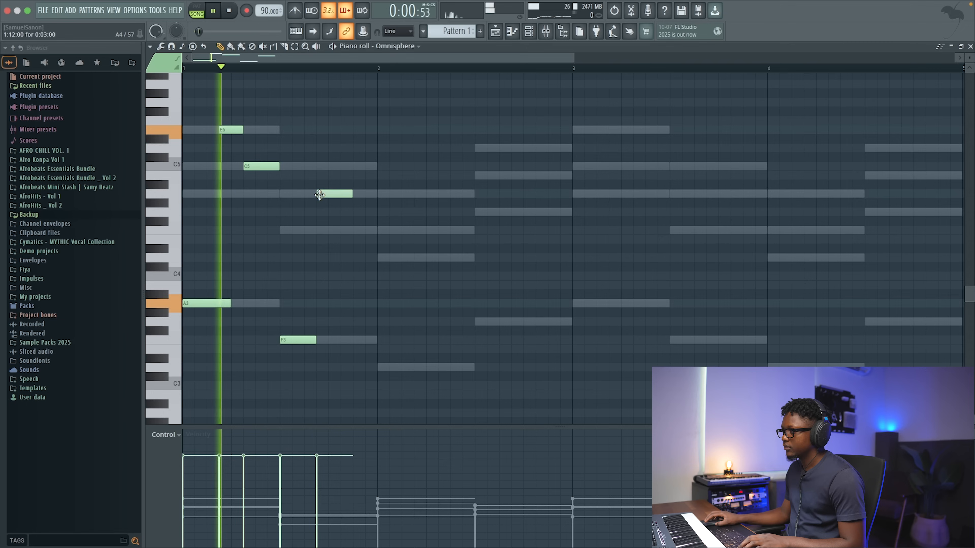
left_click_drag(351, 195, 383, 199)
key("space")
left_click(387, 368)
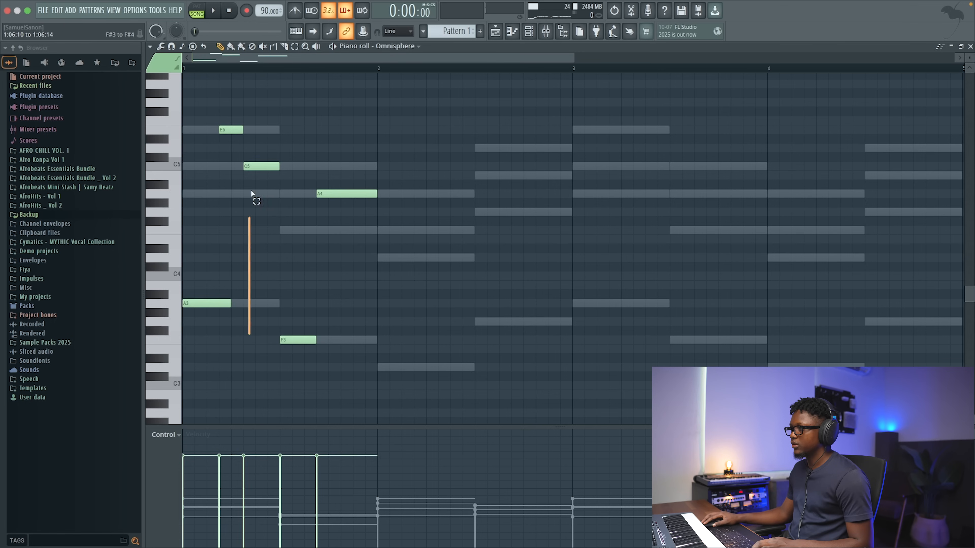
- Copy the bar 1 guitar notes into bar 2, transposed to D3, A4, F4 and then G3, B4
left_click_drag(252, 193, 183, 89)
left_click_drag(196, 307, 292, 162)
key("space")
left_click(425, 329)
key("space")
left_click_drag(293, 330, 486, 313)
key("space")
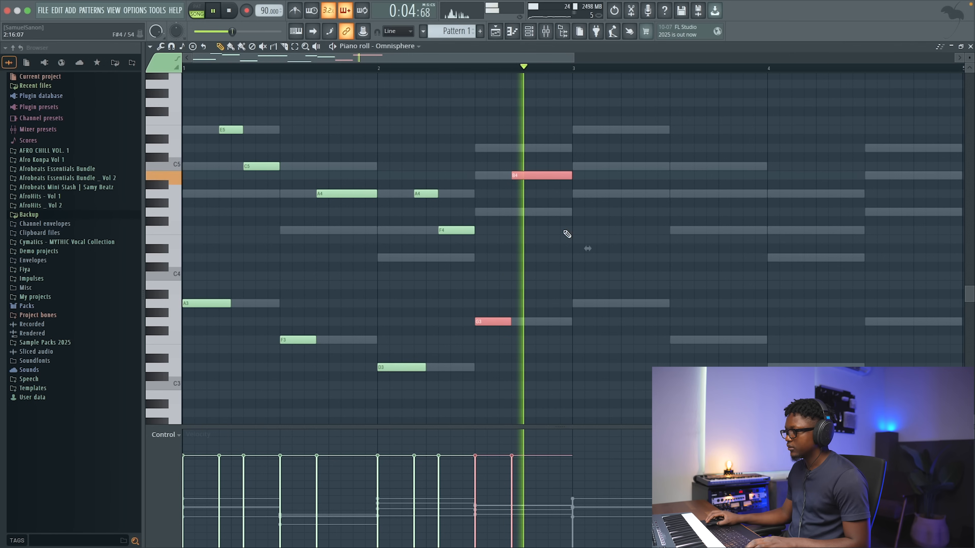
- Play the guitar phrase and lower the velocity of the D3 note at the start of bar 2 to about 66%
key("space")
left_click(197, 71)
key("space")
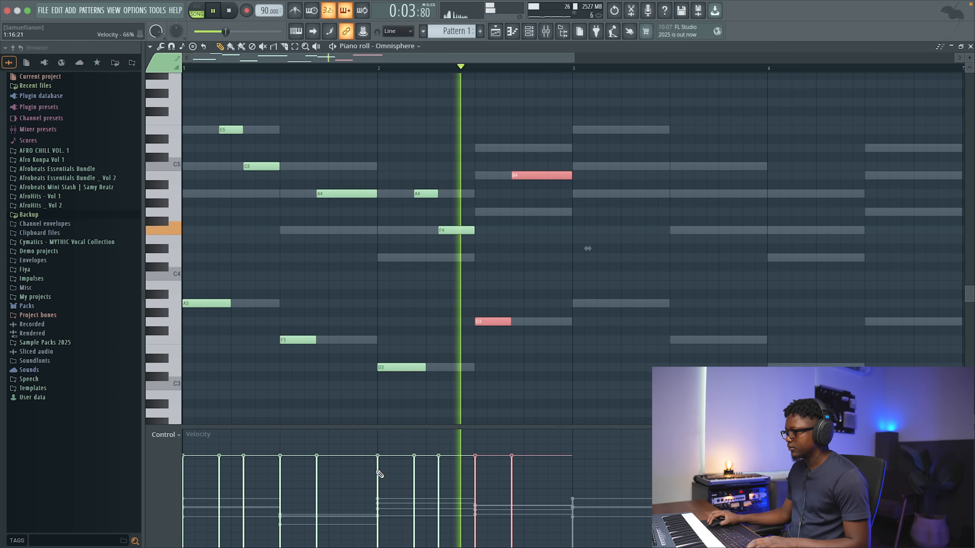
left_click(408, 410, "super")
left_click(379, 474)
key("space")
- Duplicate the whole two-bar guitar phrase into bars 3 and 4 and close the piano roll
key("ctrl+a")
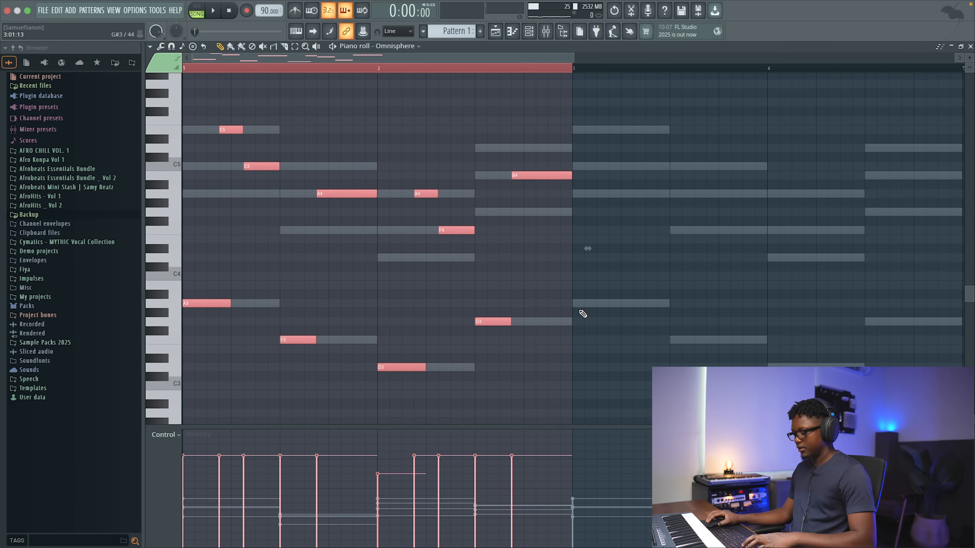
key("ctrl+b")
left_click(971, 46)
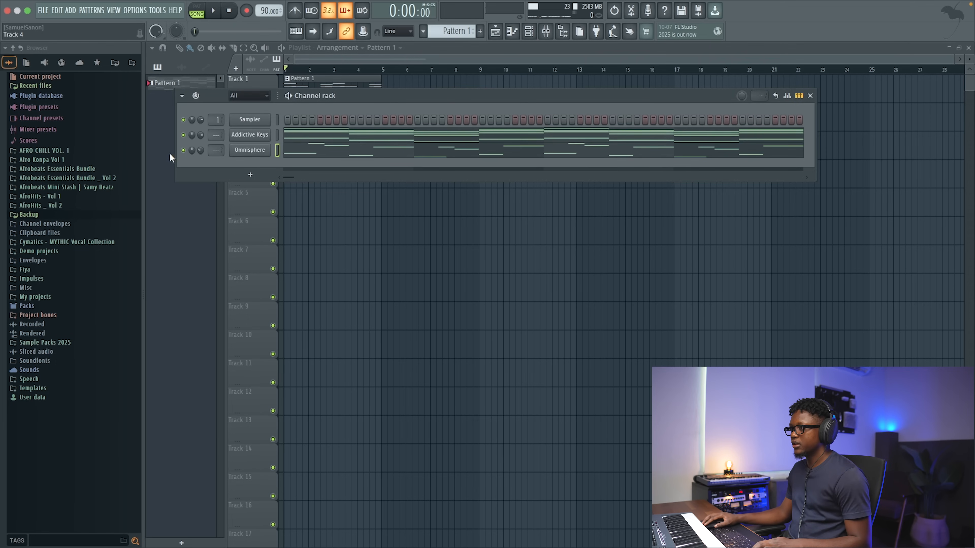
- Solo the Omnisphere channel and play the guitar part on its own
right_click(184, 150)
key("space")
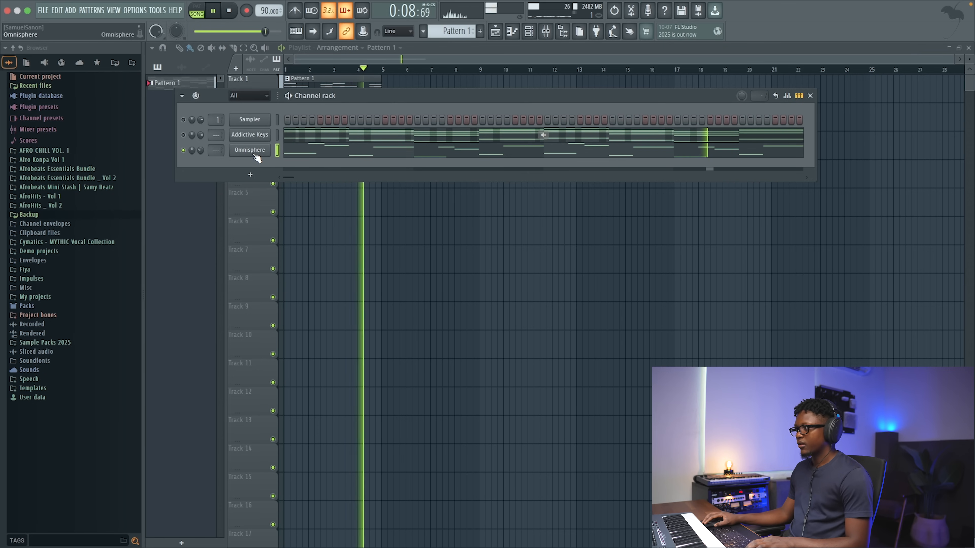
key("space")
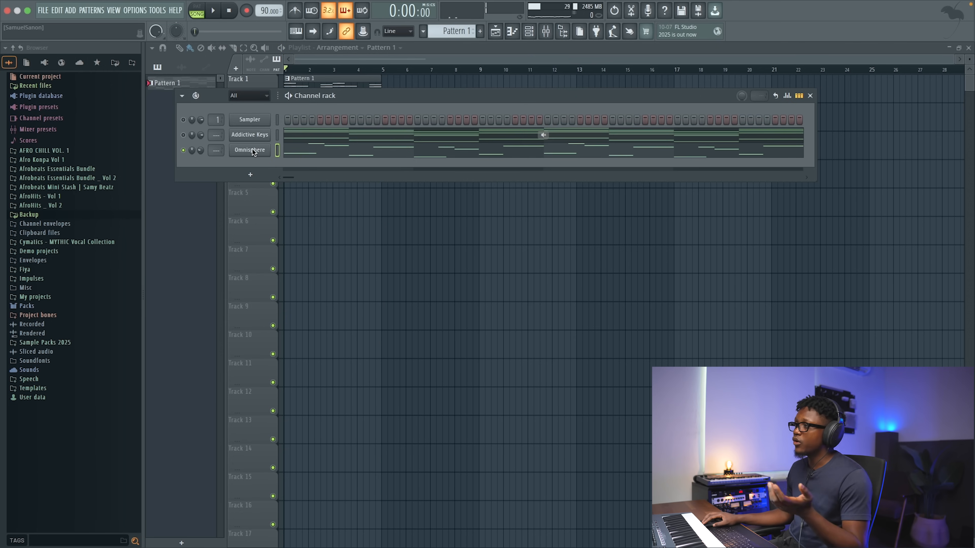
- Clone the Omnisphere channel, record a played guitar melody over the pattern with the clone, and close its plugin window
right_click(251, 155)
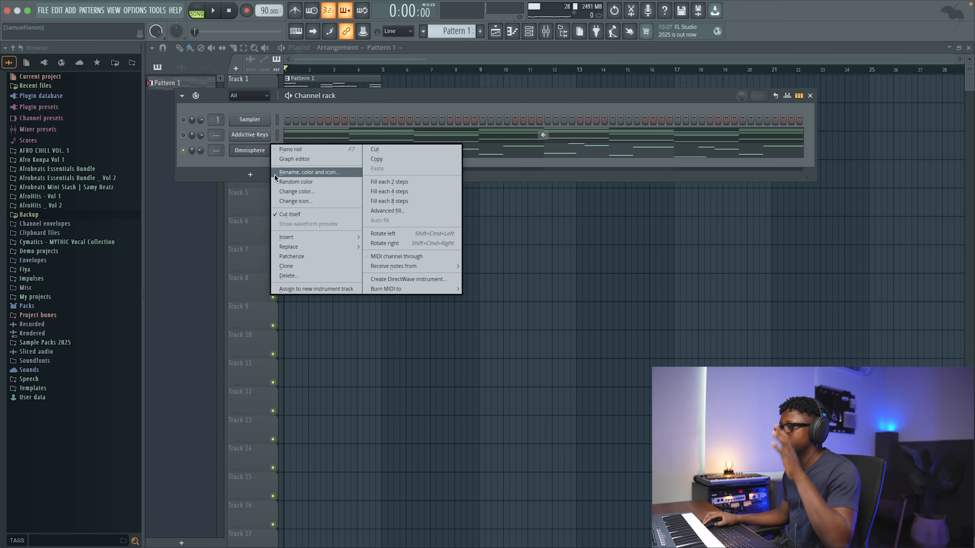
left_click(296, 262)
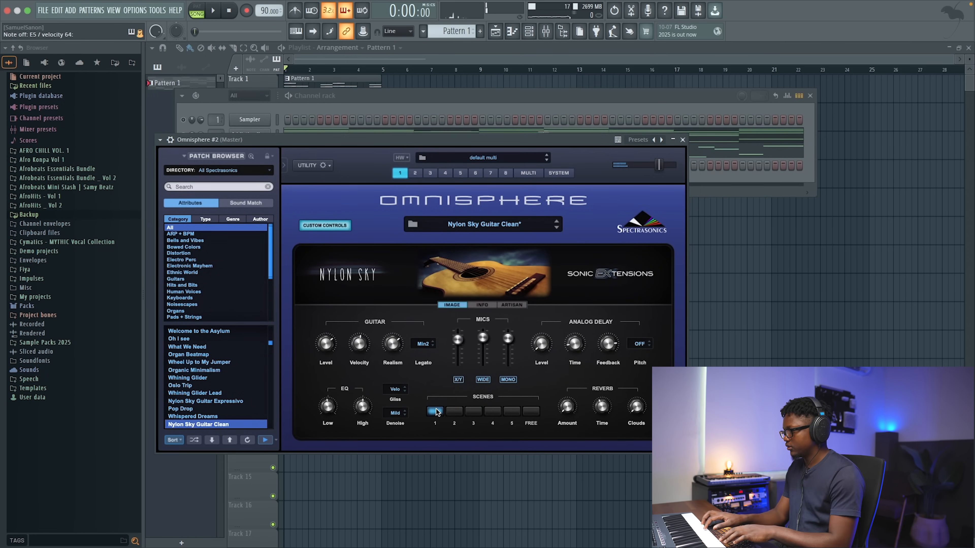
key("space")
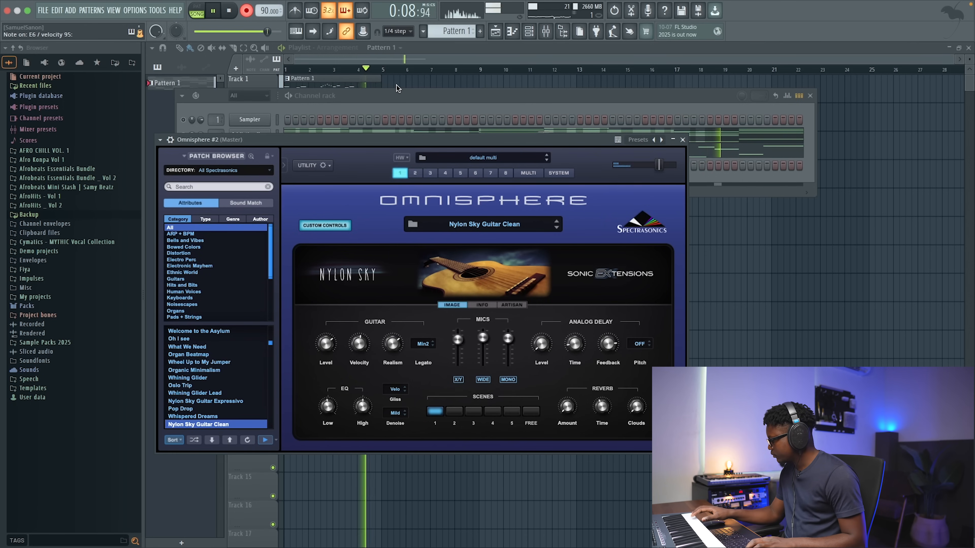
key("space")
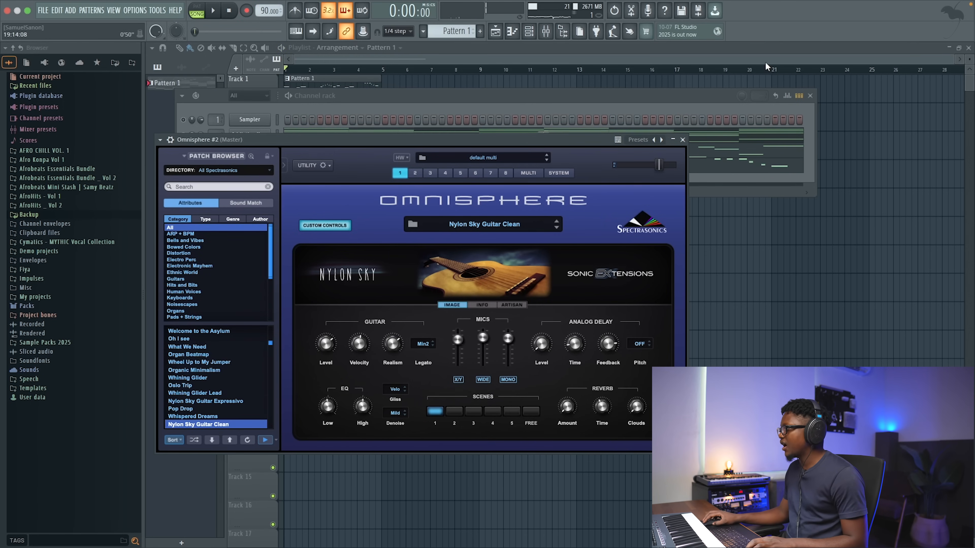
left_click(685, 141)
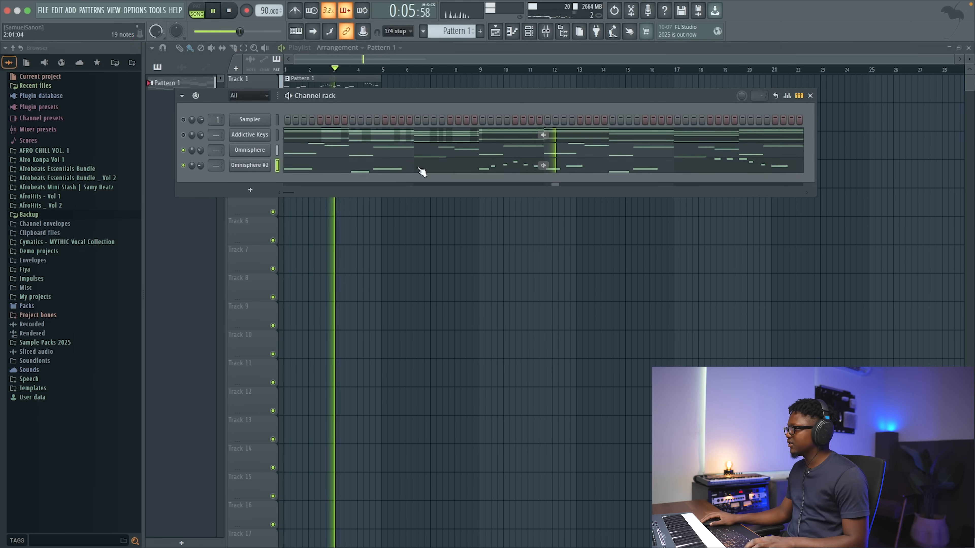
- Set the snap to 1/3 beat in the cloned guitar's piano roll and align the short-note run ending bar 2 to that grid
left_click(446, 166)
key("space")
scroll(359, 100, "up", 4)
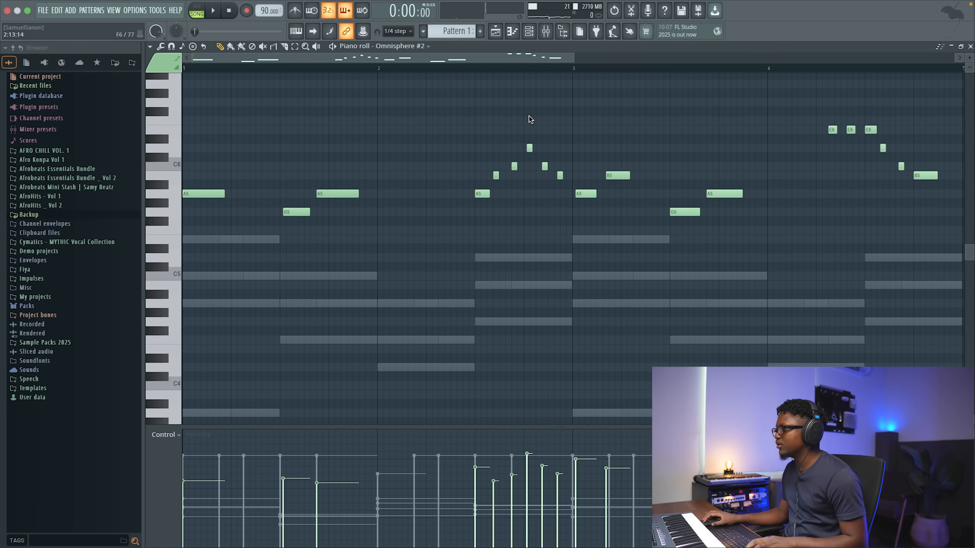
scroll(433, 183, "right", 3)
left_click(411, 69)
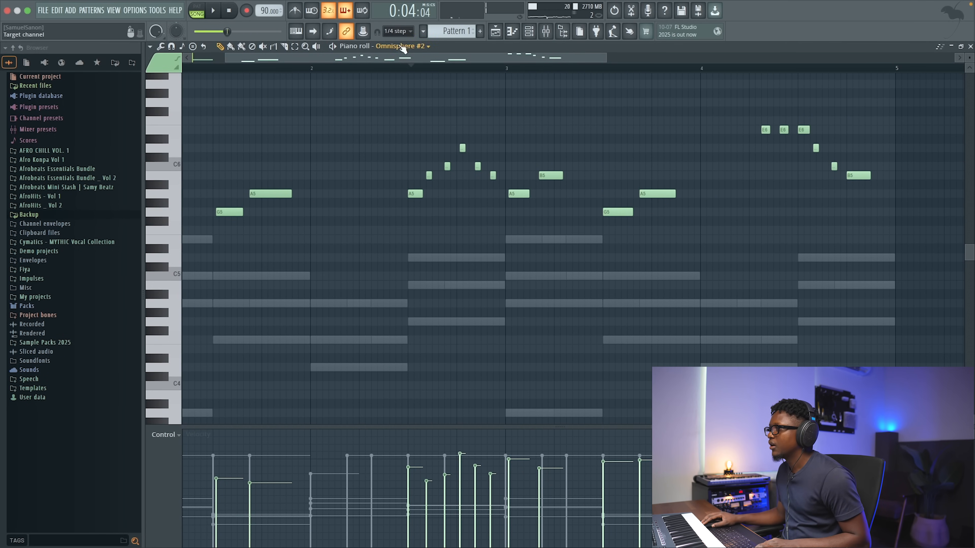
left_click(399, 31)
left_click(400, 142)
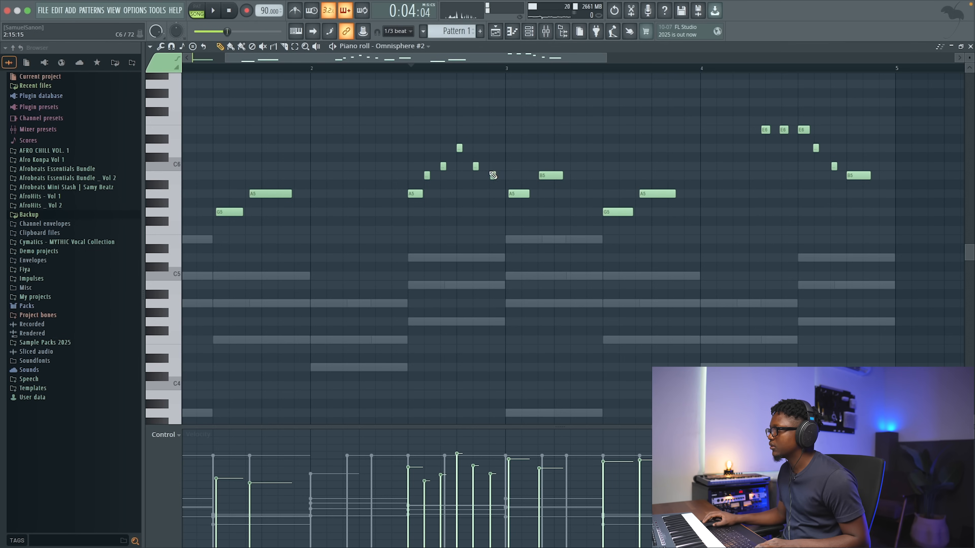
- Align the A5 note near the start of bar 3 to the bar line, play the melody and close the piano roll
key("space")
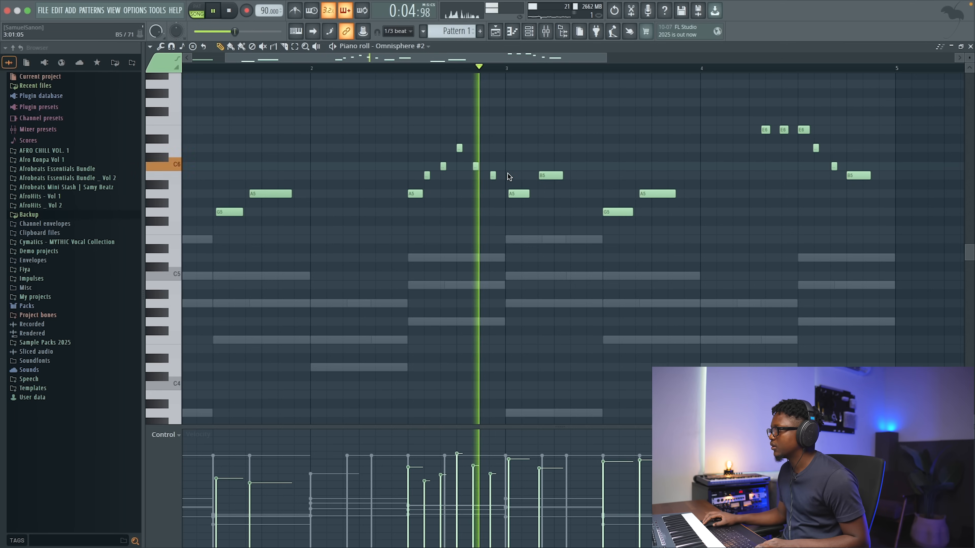
key("space")
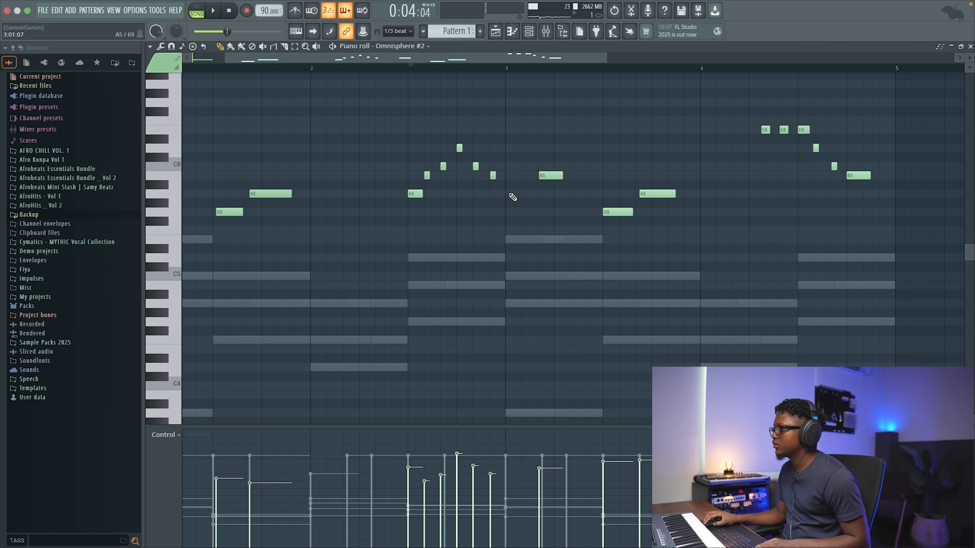
key("space")
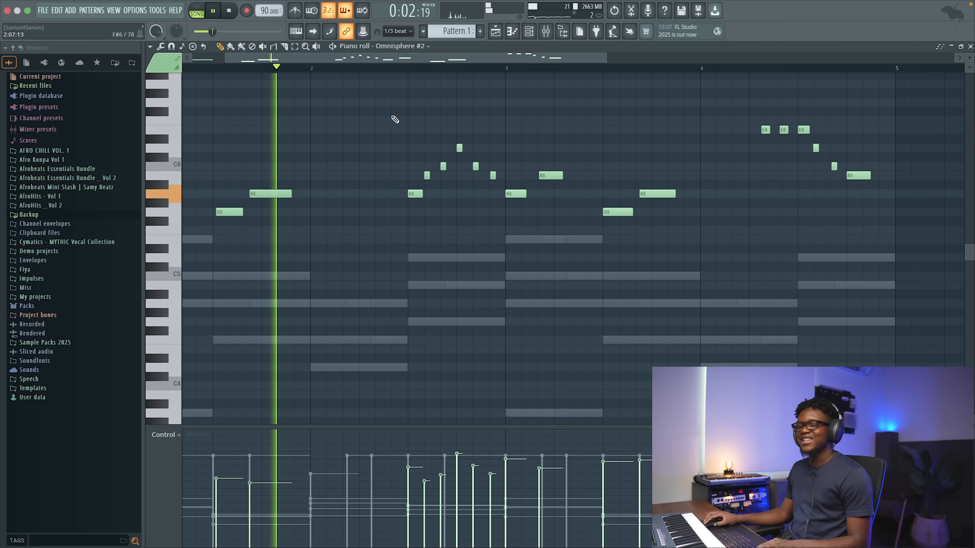
left_click(970, 46)
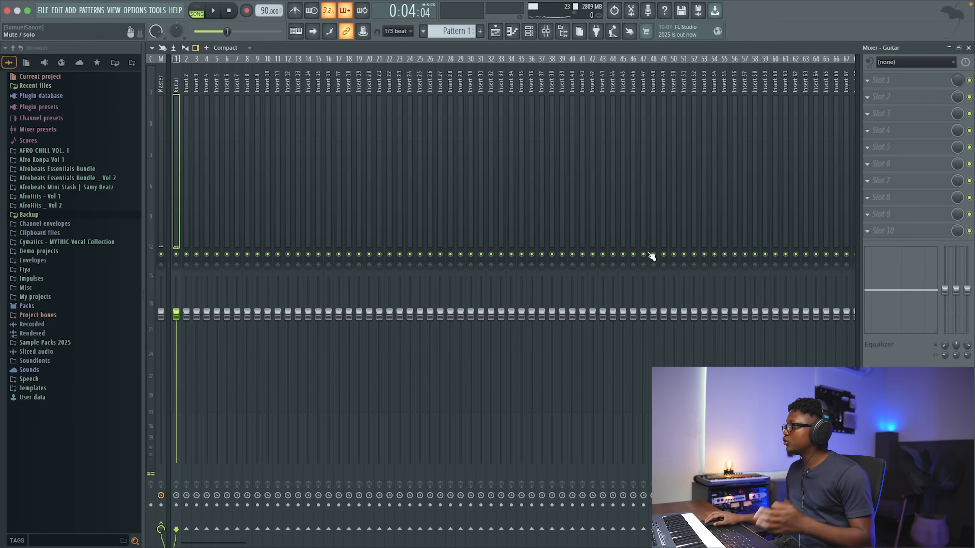
- Load RC-20 Retro Color in the Guitar insert's first slot with preset Vinyl 2, Noise off and Magnetic at 9%, and lower the slot's mix level
left_click(875, 112)
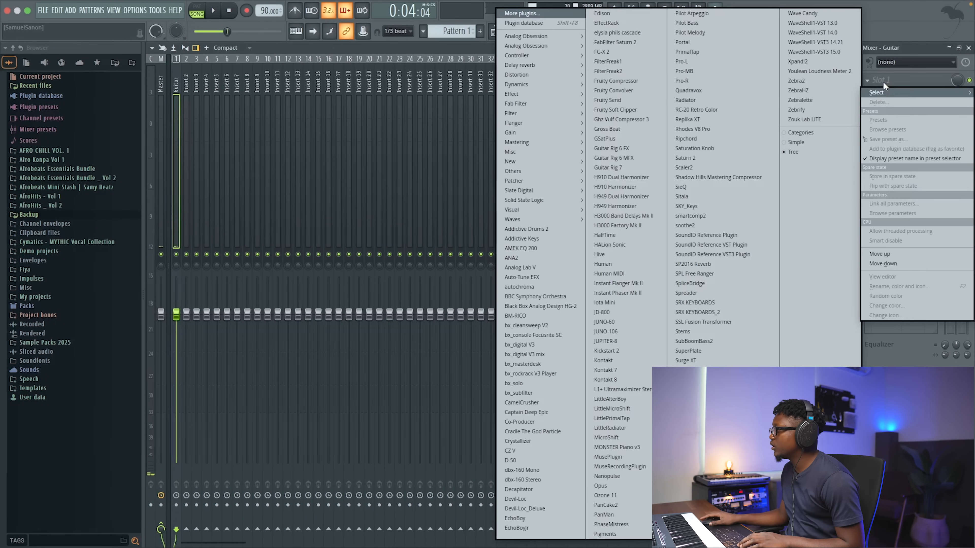
left_click(691, 110)
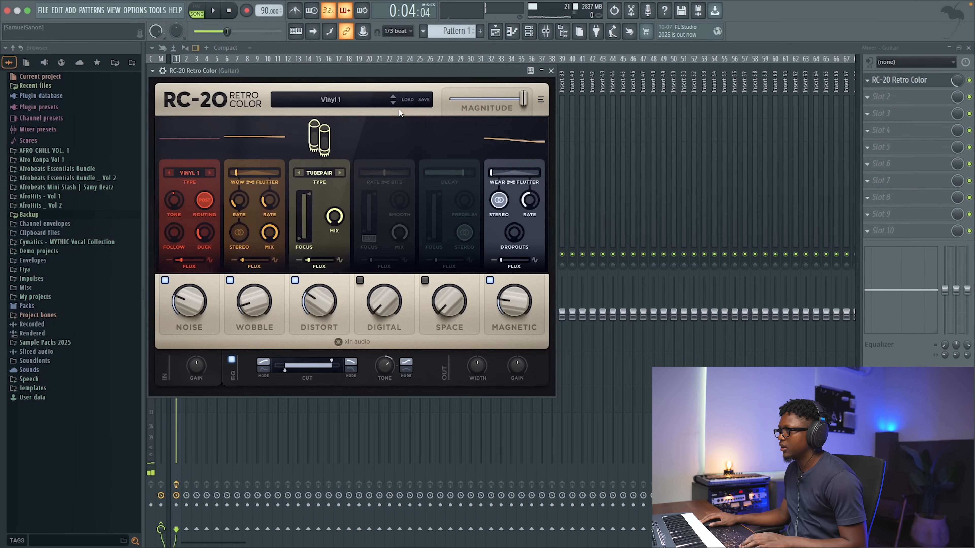
left_click(394, 103)
left_click(165, 280)
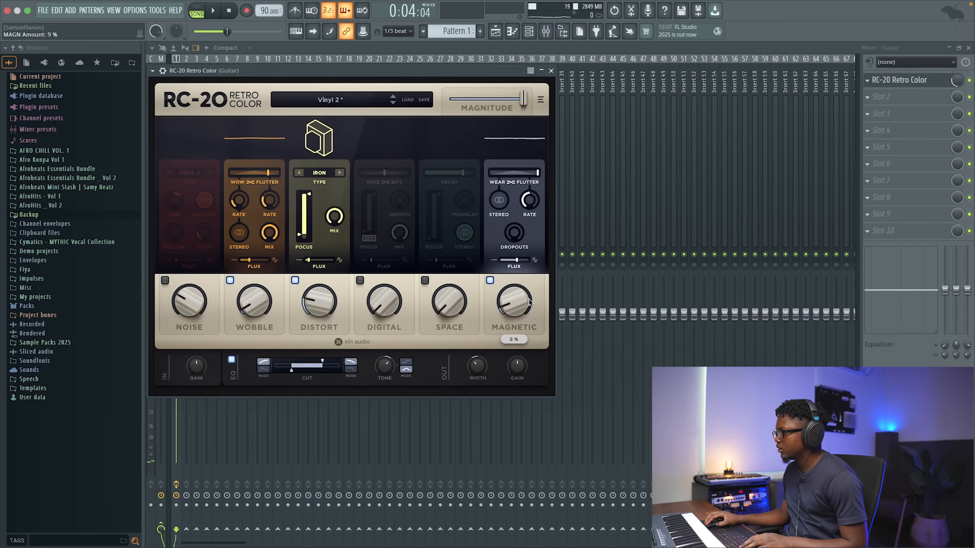
left_click_drag(960, 73, 960, 76)
key("space")
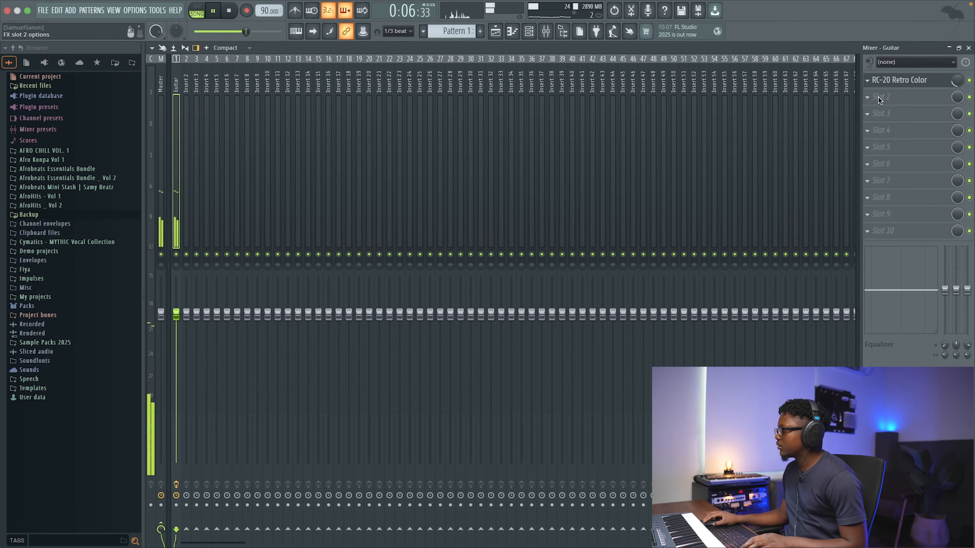
- Add LittlePlate reverb in the Guitar insert's second slot, shorten its decay, set its mix to 23%, and close the reverb and mixer
left_click(870, 96)
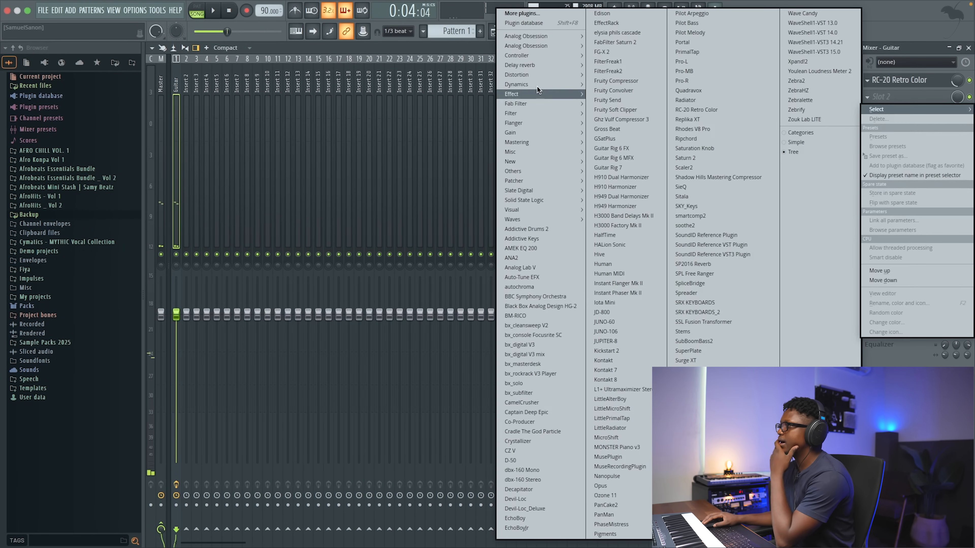
mouse_move(525, 65)
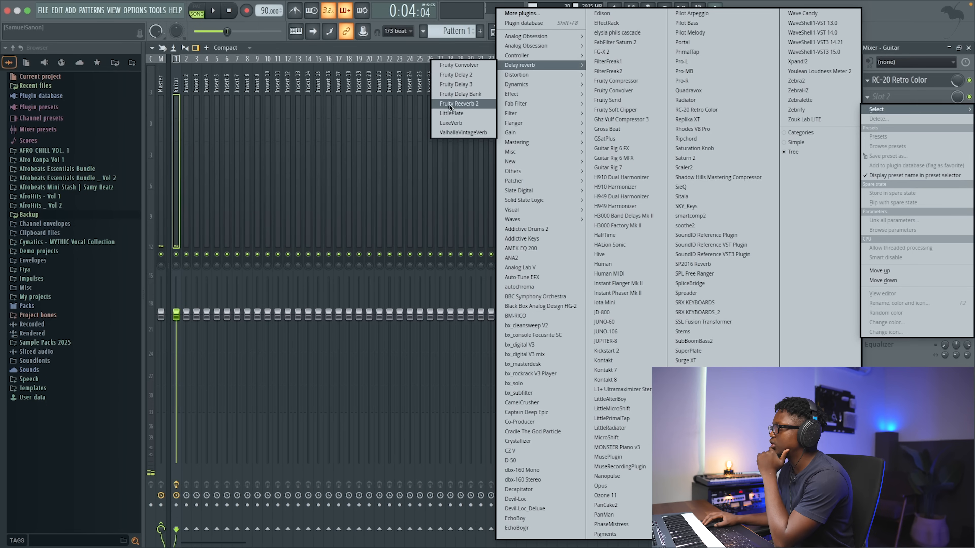
left_click(462, 114)
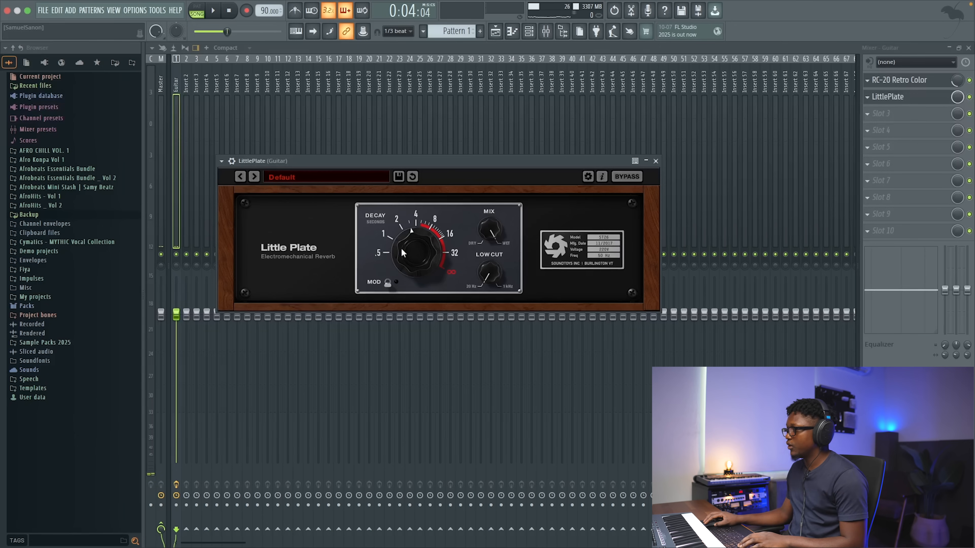
left_click_drag(415, 230, 412, 237)
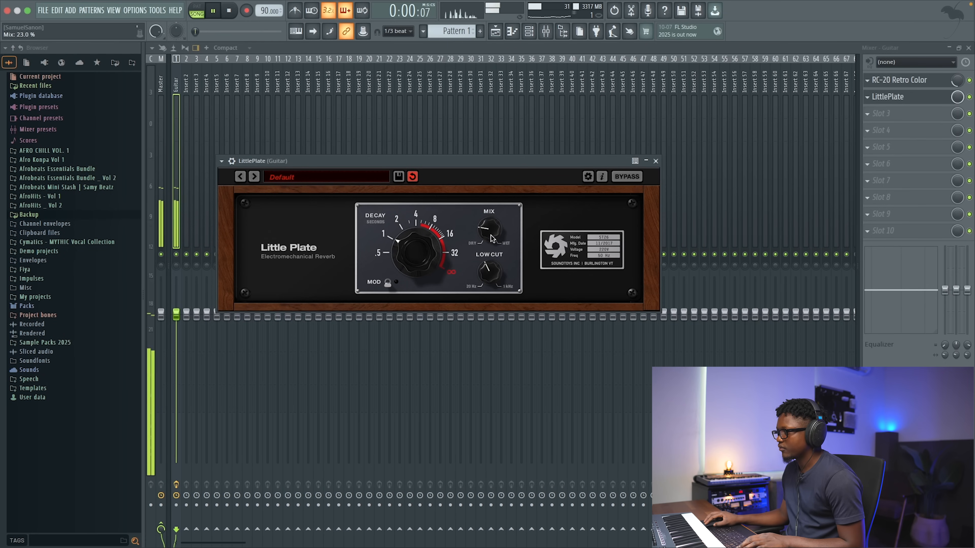
left_click(656, 161)
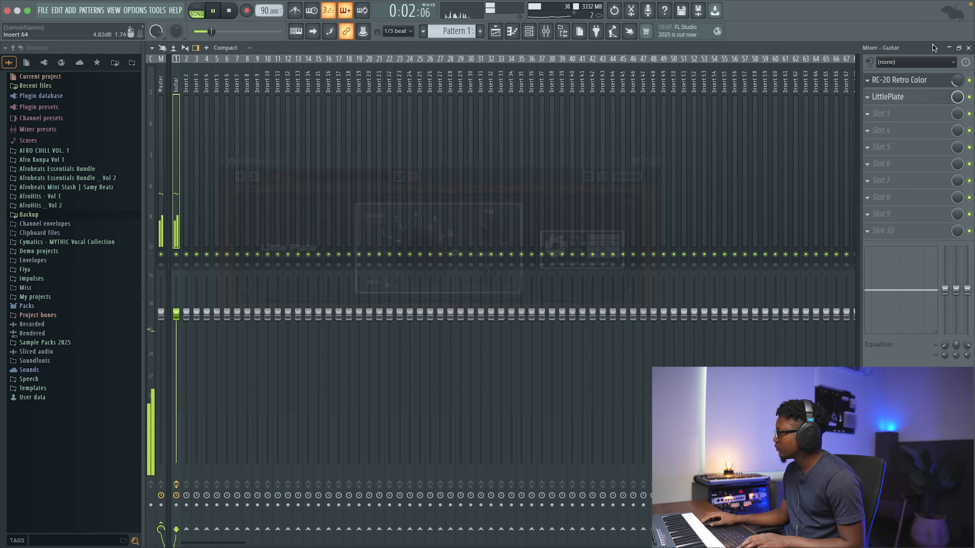
left_click(968, 48)
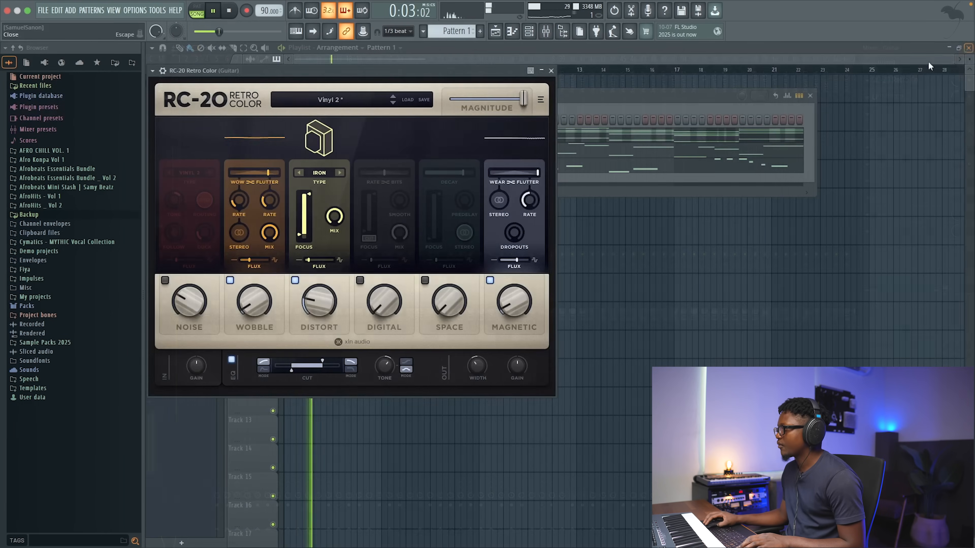
- Close the RC-20 window, unmute the Addictive Keys channel and play the pattern with piano and guitars together
left_click(551, 71)
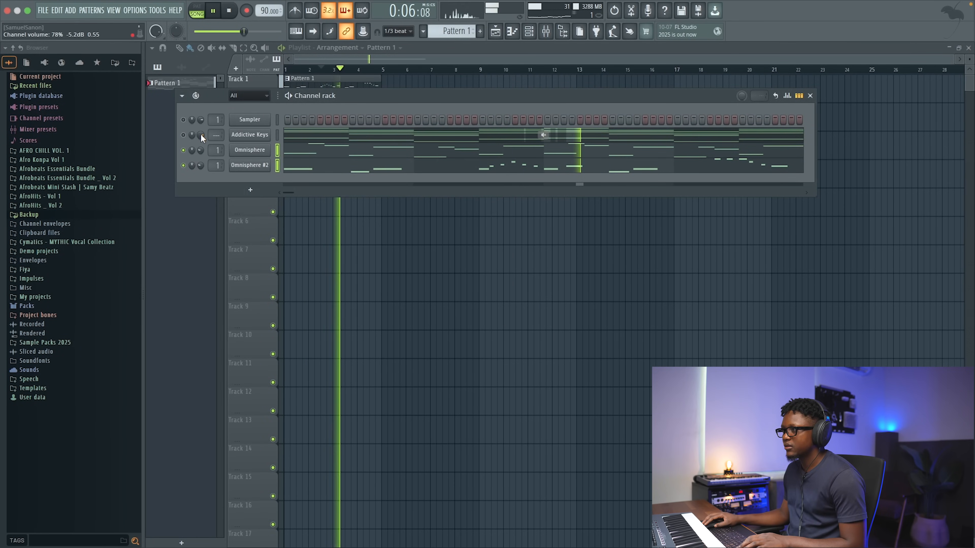
left_click(183, 135)
key("space")
key("space")
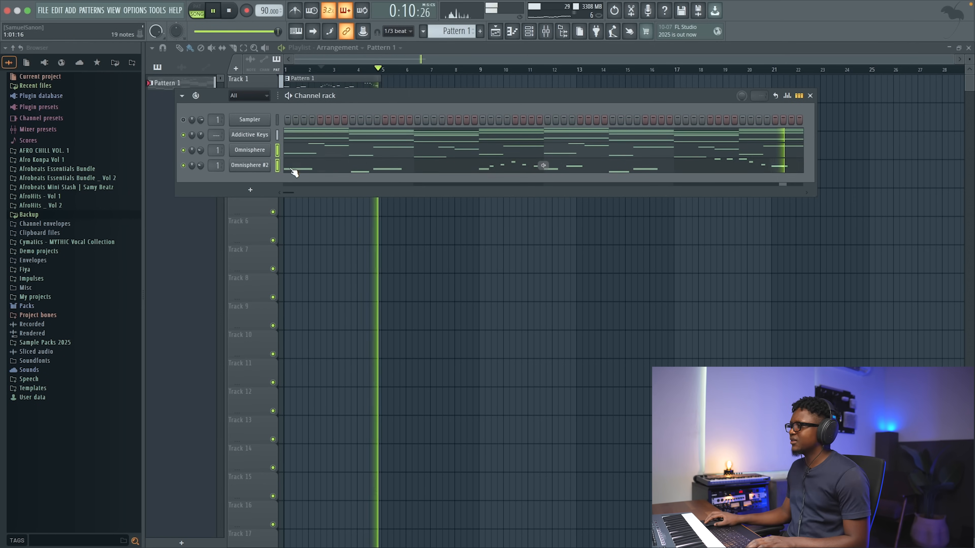
key("space")
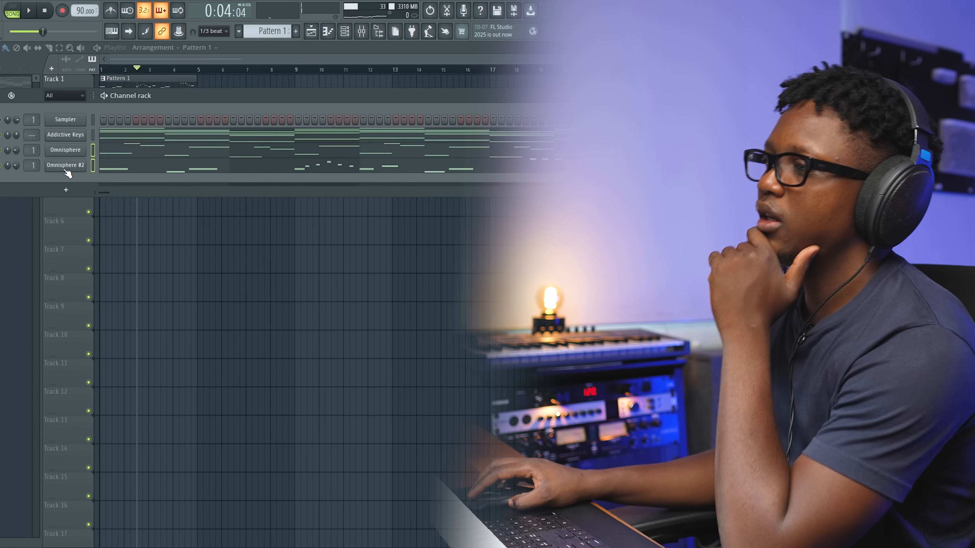
- Clone the Omnisphere #2 channel and switch the clone's patch directory to the Undercurrent sonic extension
right_click(67, 173)
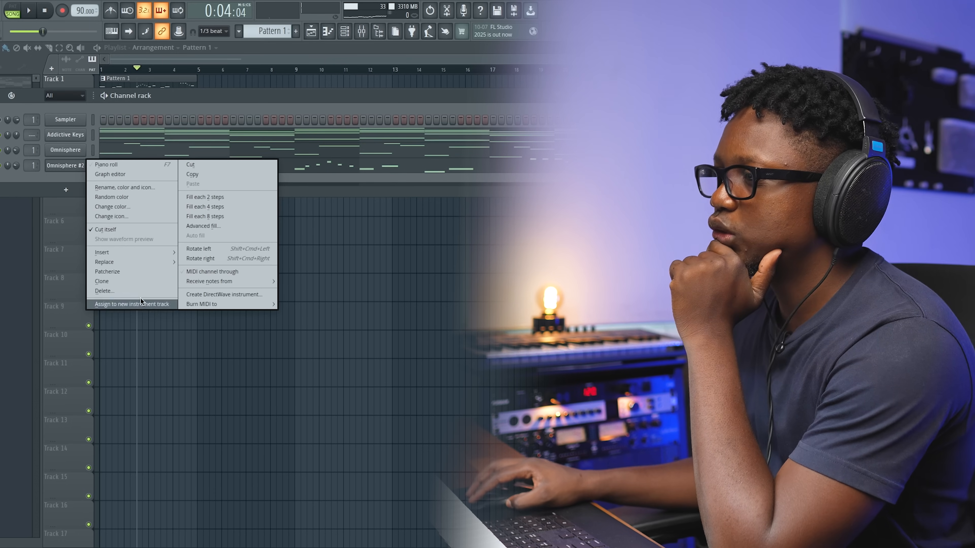
left_click(116, 283)
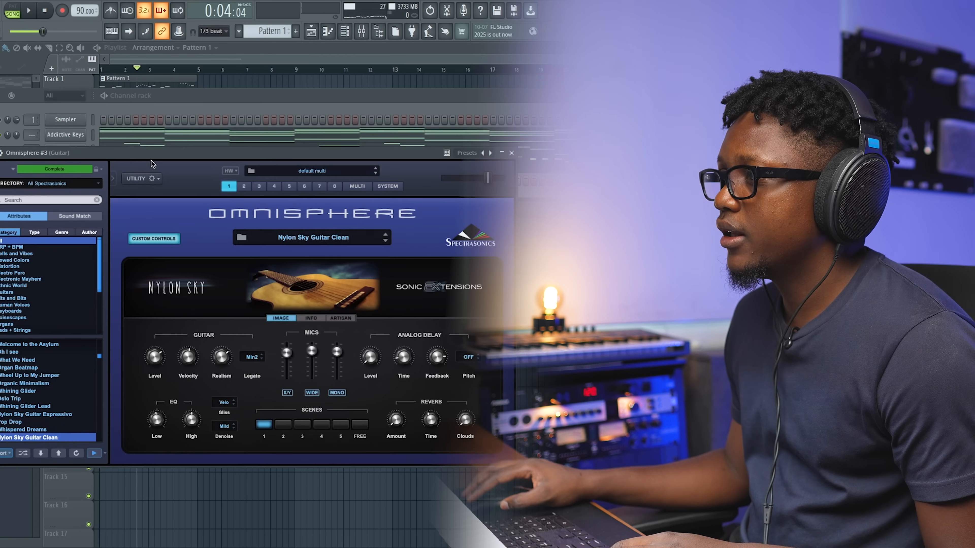
left_click_drag(106, 152, 244, 189)
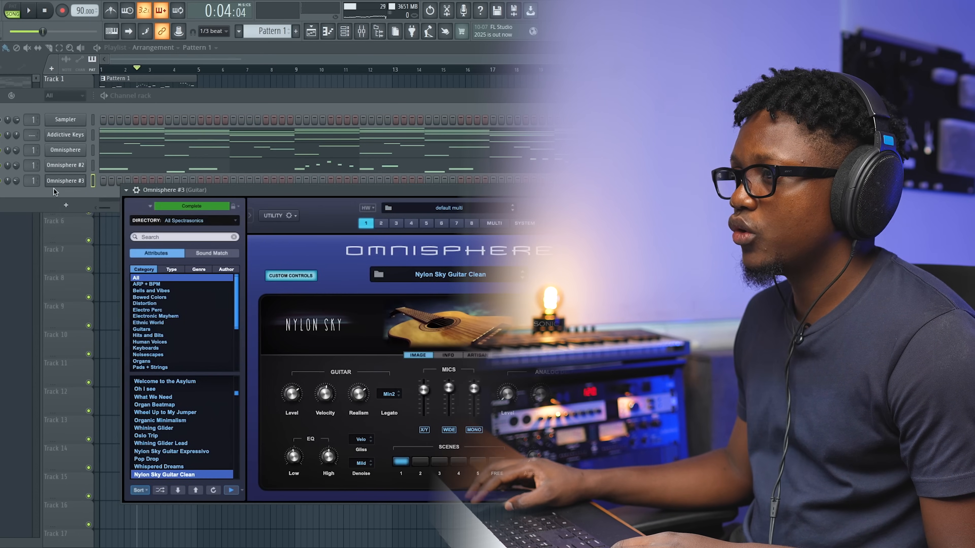
left_click(199, 221)
mouse_move(231, 314)
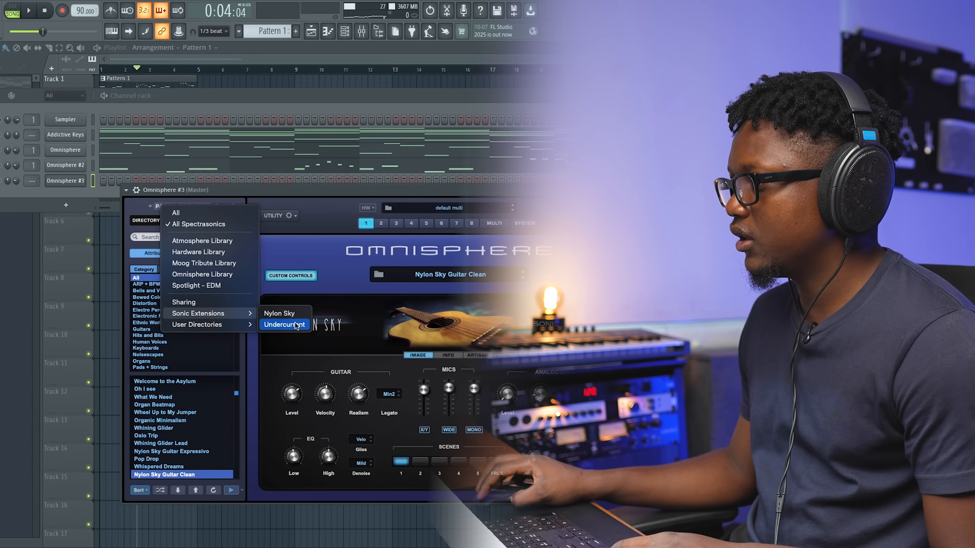
left_click(291, 325)
left_click_drag(288, 190, 221, 99)
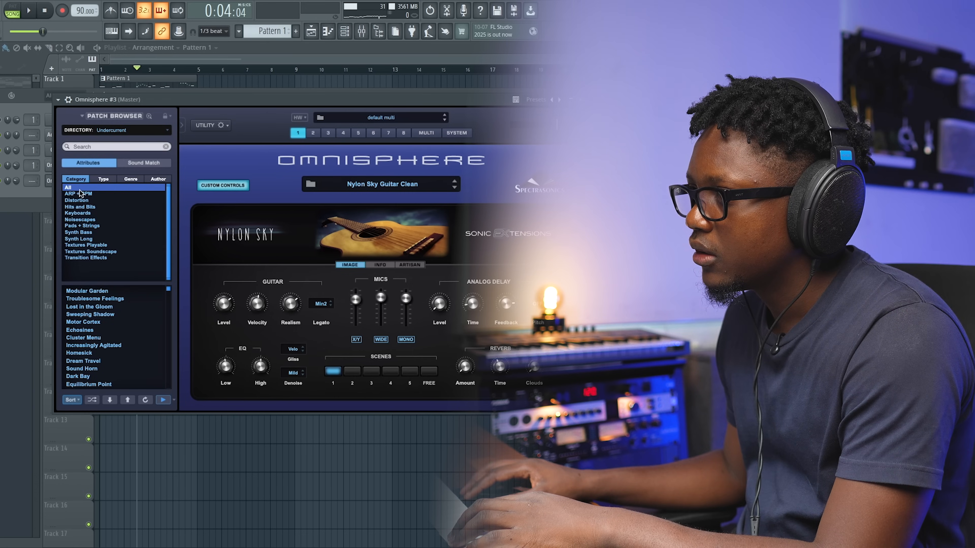
- Filter the Undercurrent patches to Keyboards, try Distant Soundboard and Chimeric Keys, and load Ambient Reeds
left_click(88, 214)
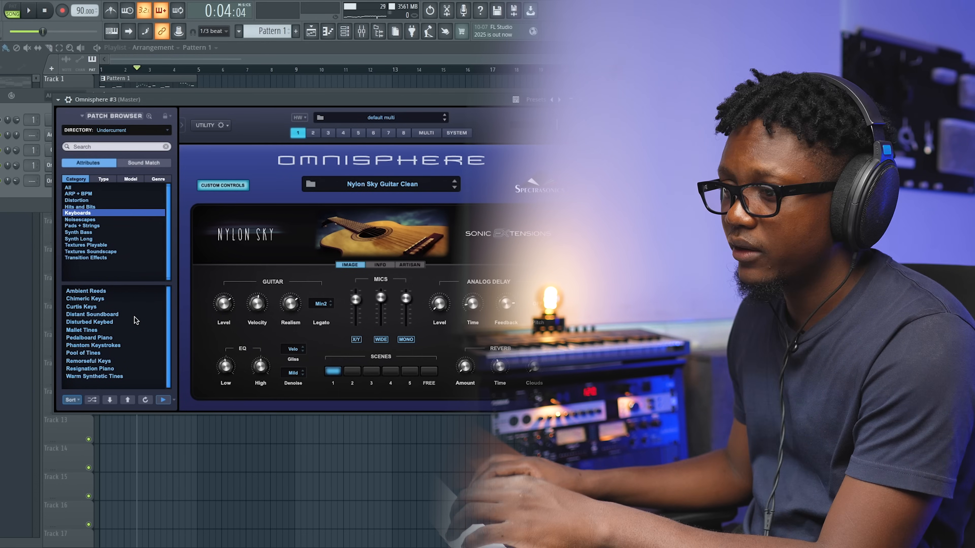
left_click(111, 316)
left_click(103, 299)
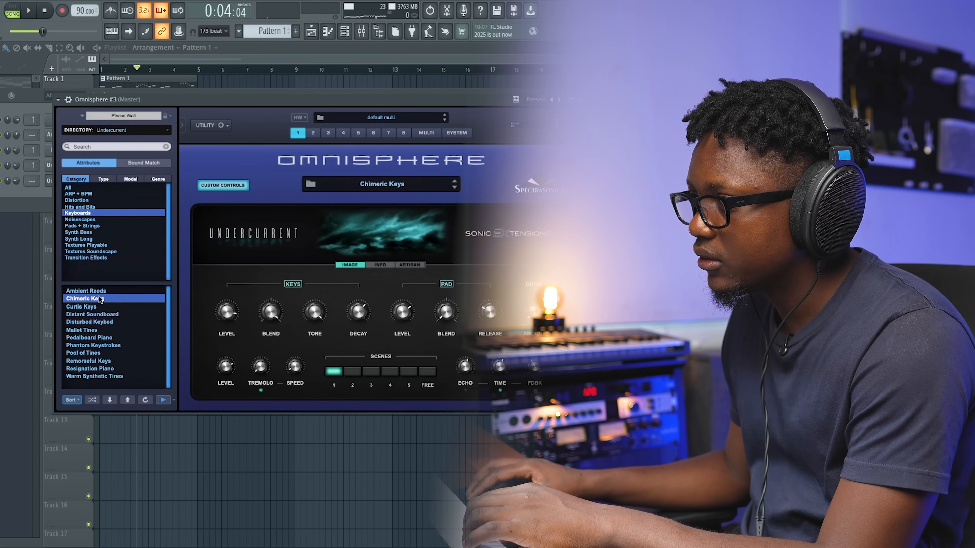
left_click(101, 292)
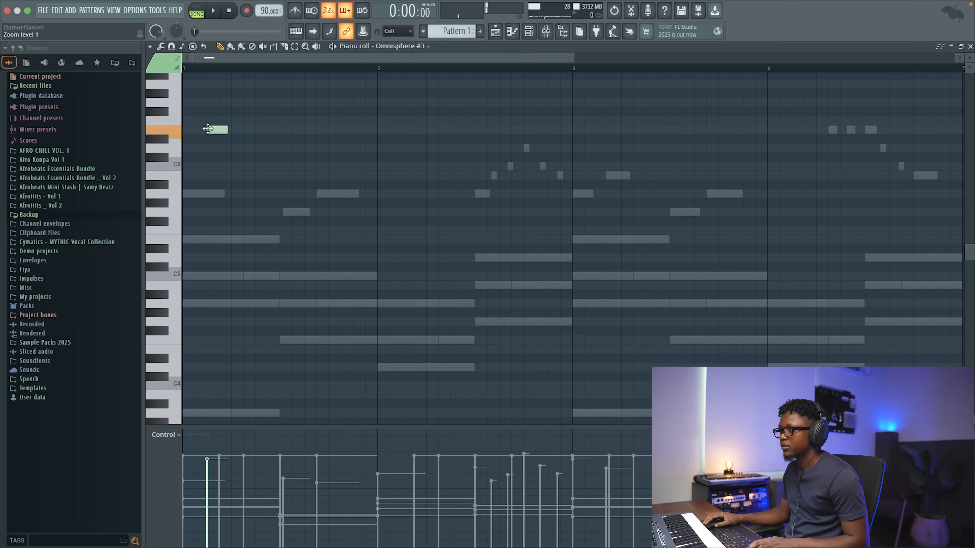
- Add short D6, C6 and B5 notes half a beat after beat 3 of bar 1 and beats 1 and 3 of bar 2
key("space")
key("space")
left_click(307, 149)
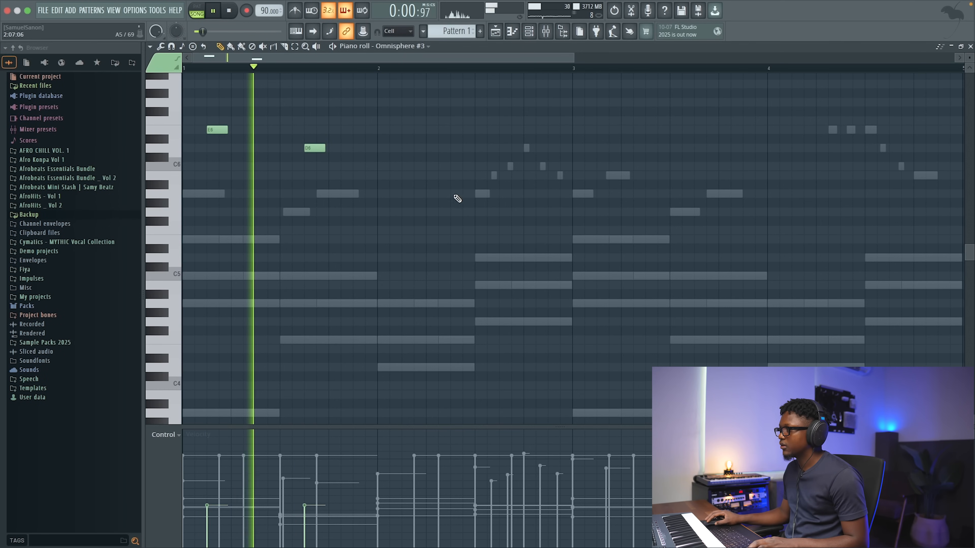
left_click(405, 166)
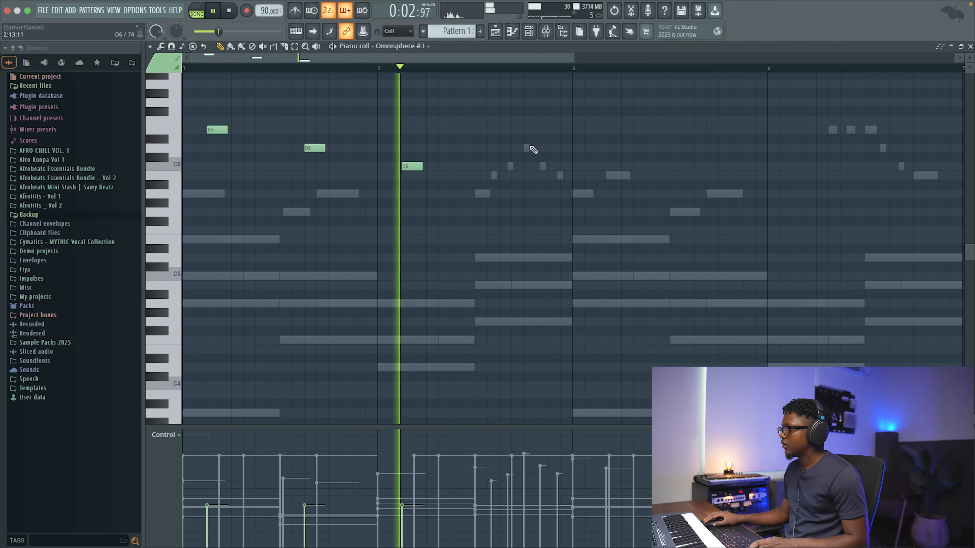
left_click(504, 175)
key("space")
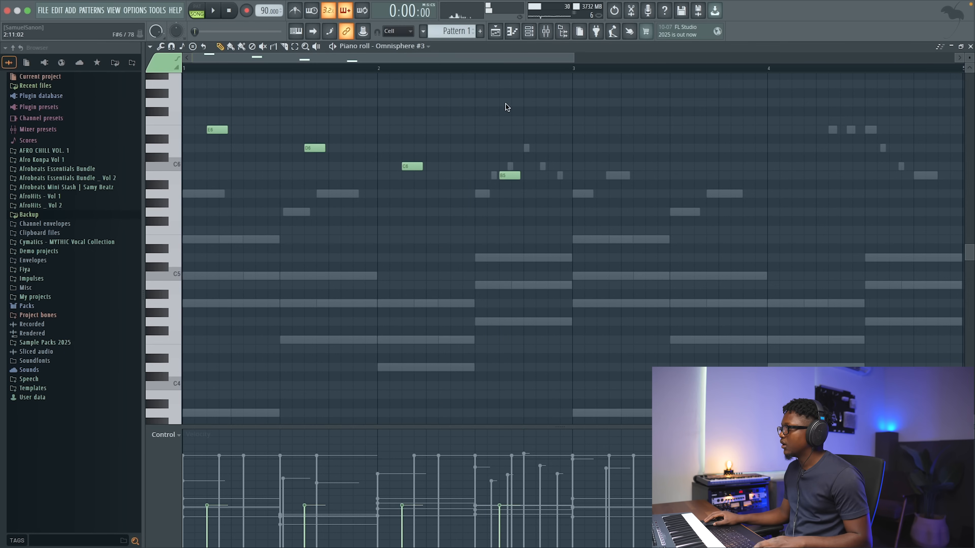
- Duplicate the four descending notes of bars 1 and 2 into bars 3 and 4, play them and close the piano roll
left_click_drag(579, 71, 2, 83)
key("super+b")
key("space")
left_click(970, 47)
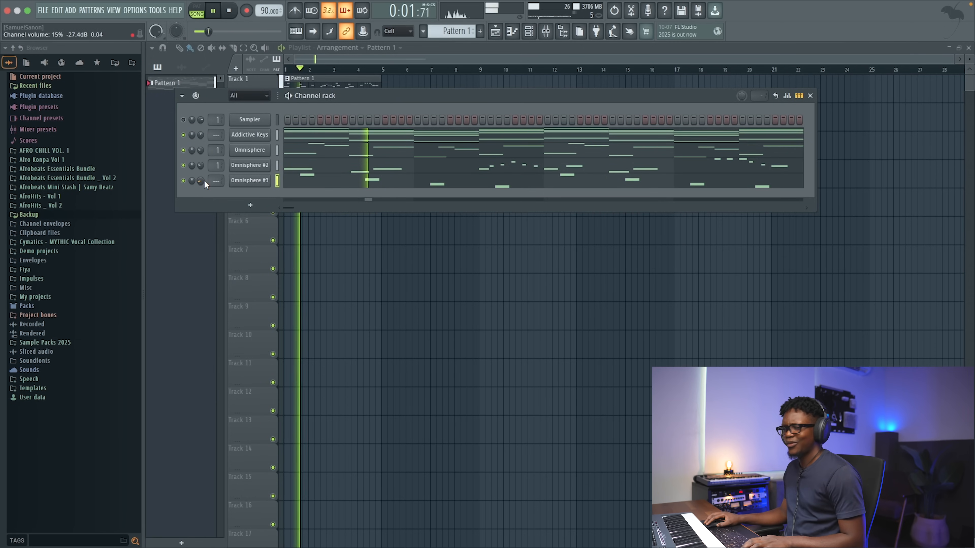
- Clone the Omnisphere #3 channel, close the clone's plugin window and stop playback
right_click(250, 181)
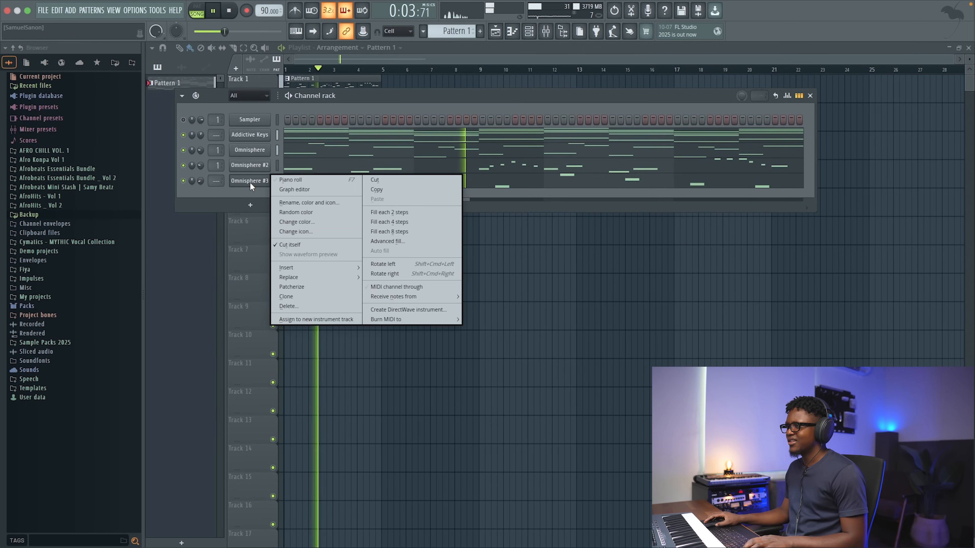
left_click(300, 296)
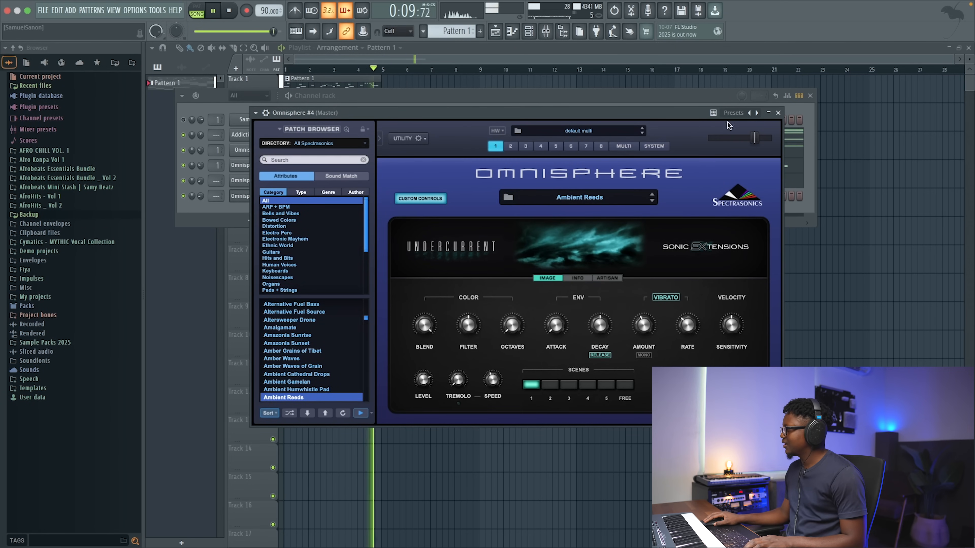
left_click(778, 112)
key("space")
- Raise the Guitar insert's LittlePlate mix to 39.5% and decay to 1.79 while playing, and close the reverb and mixer
key("F9")
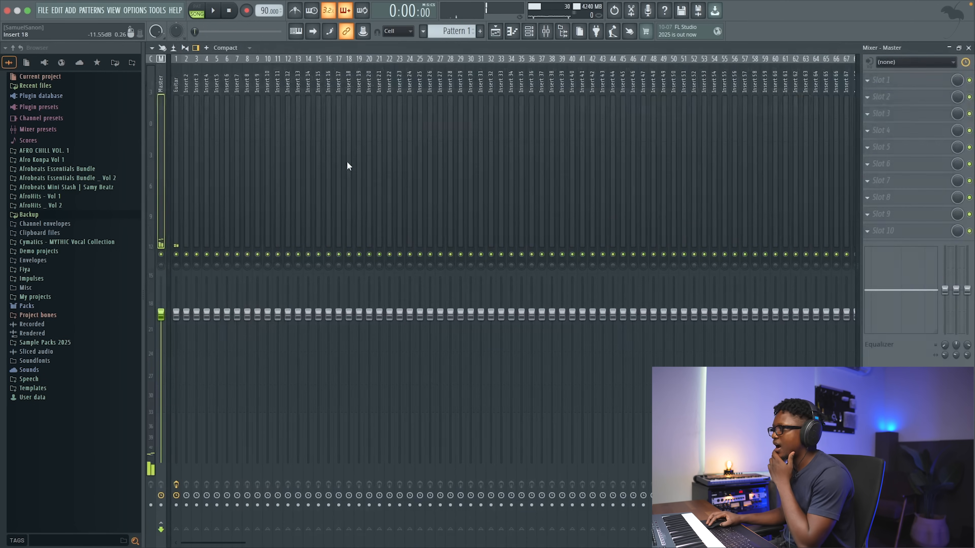
left_click(172, 87)
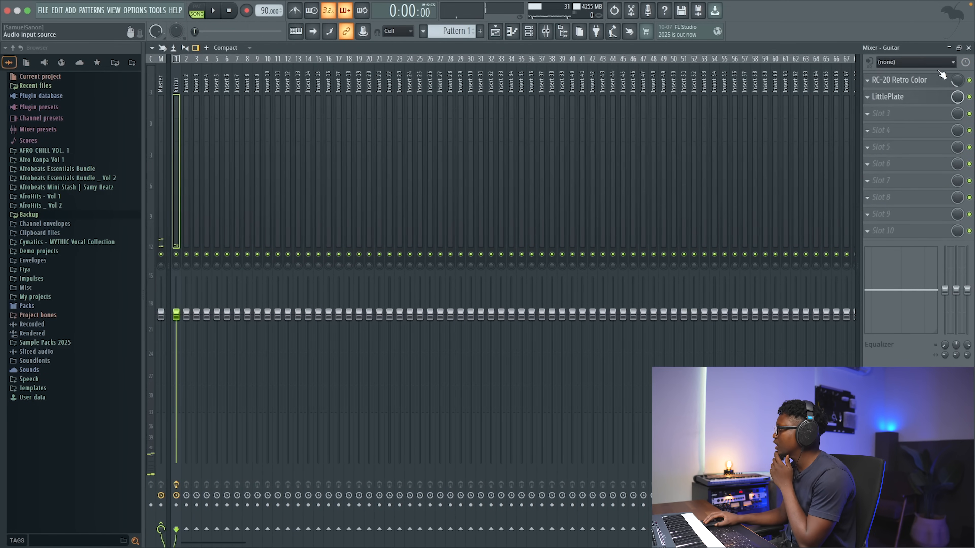
left_click(890, 93)
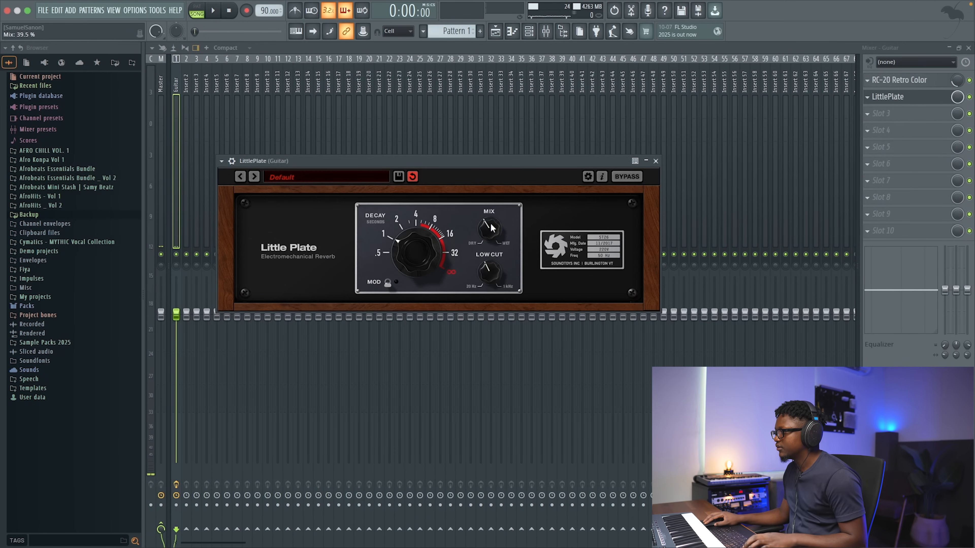
key("space")
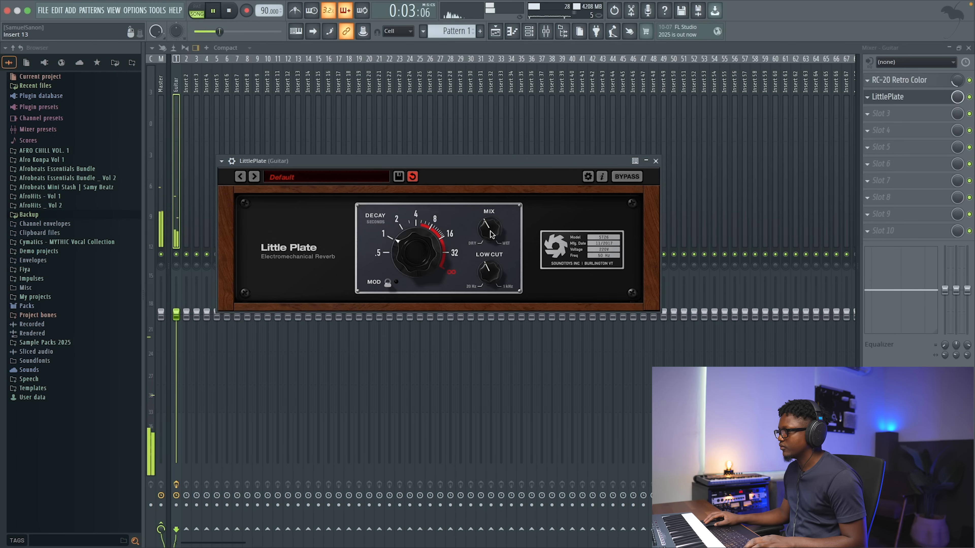
left_click_drag(421, 250, 418, 241)
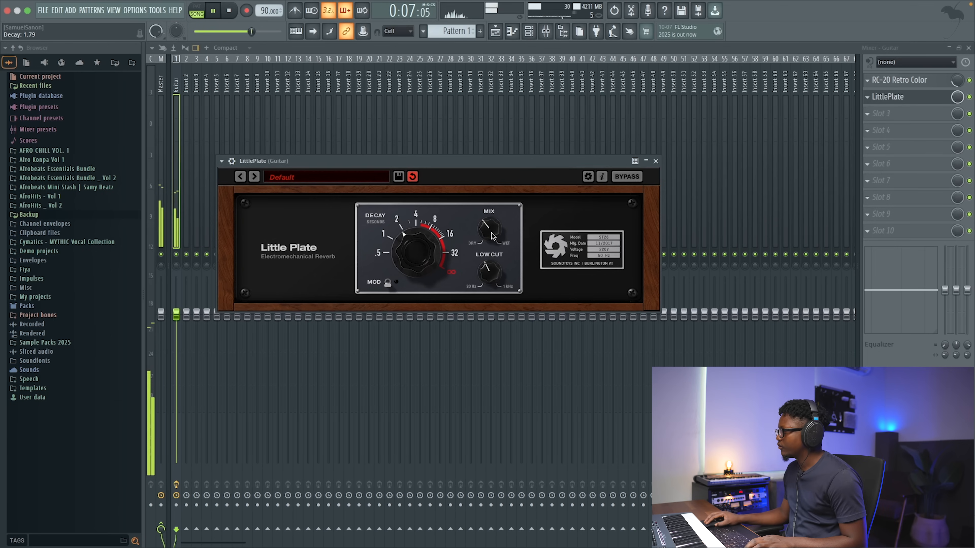
key("F9")
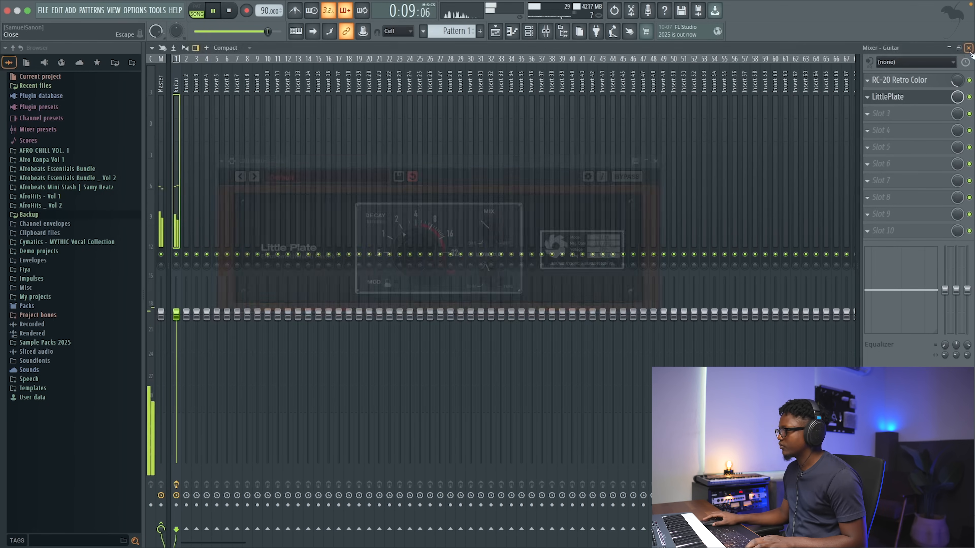
left_click(656, 161)
key("space")
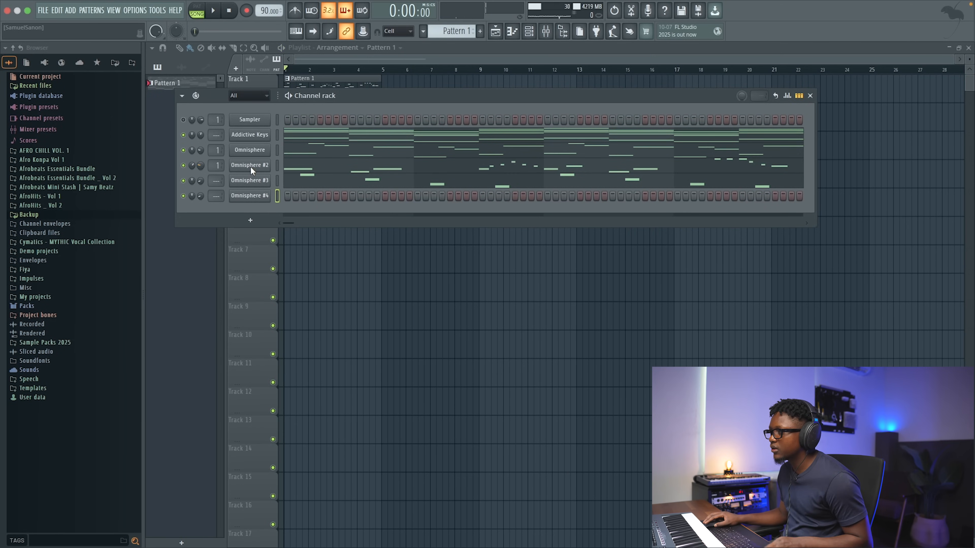
- Rename the Omnisphere channel "Guitar" and the Omnisphere #2 channel "Guitar Melo"
middle_click(259, 163)
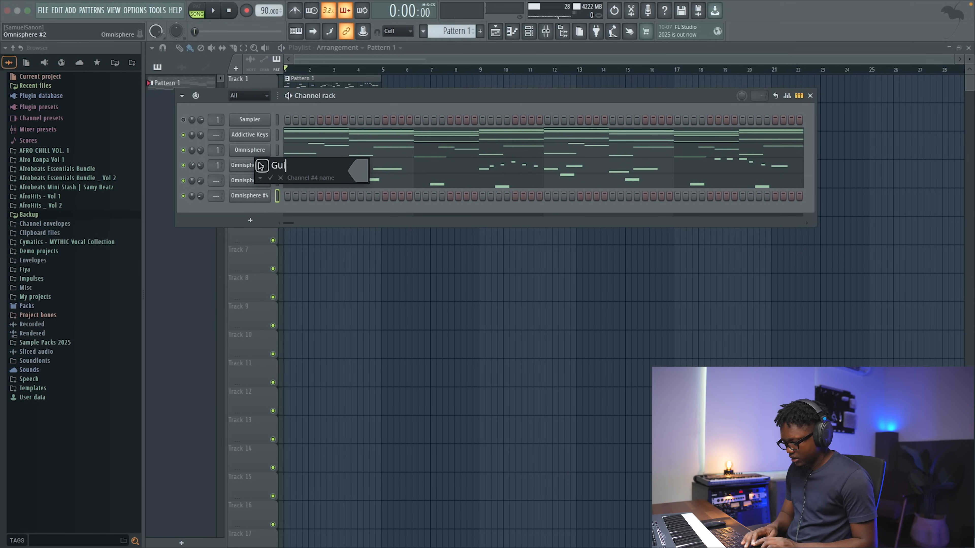
key("Return")
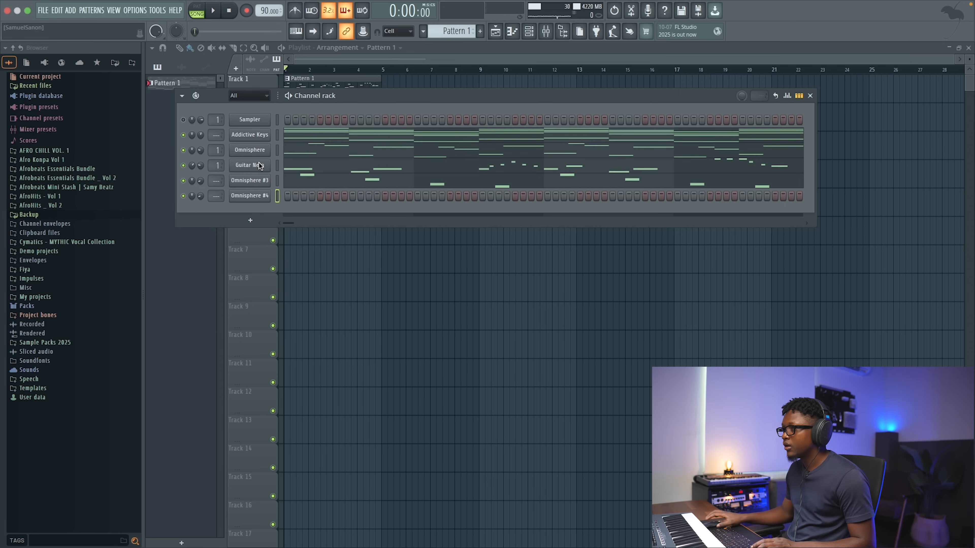
middle_click(257, 150)
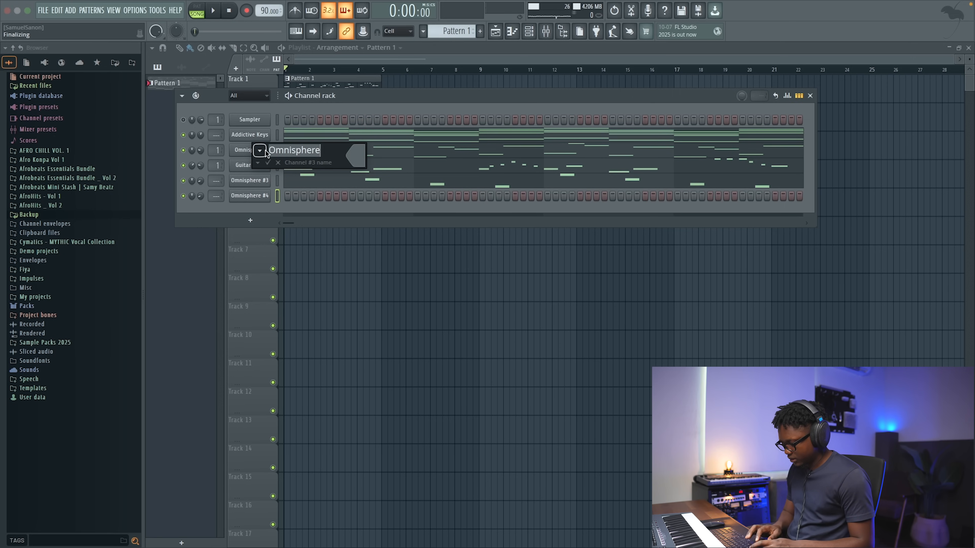
key("BackSpace")
key("BackSpace")
key("BackSpace")
key("BackSpace")
key("BackSpace")
key("BackSpace")
key("BackSpace")
key("BackSpace")
key("BackSpace")
key("BackSpace")
type("Guitar")
key("Return")
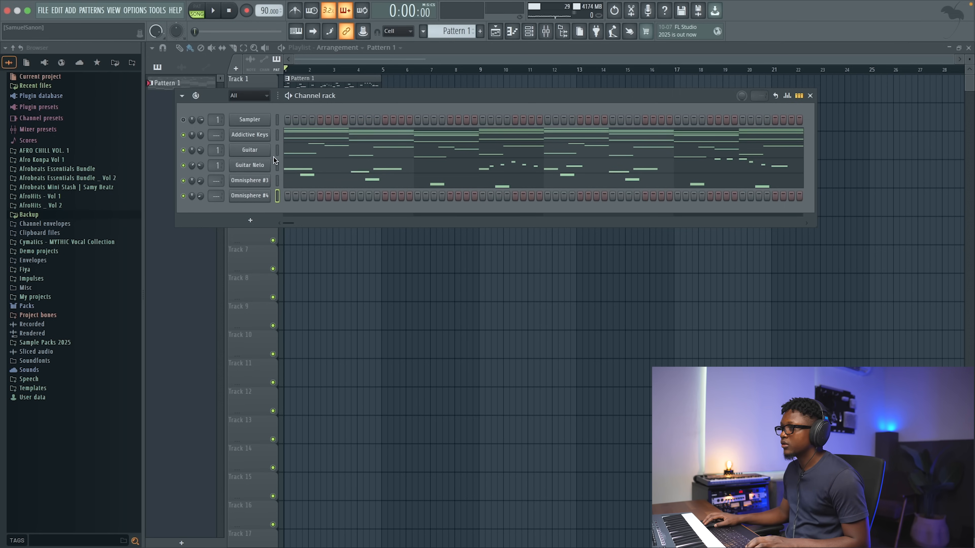
middle_click(264, 166)
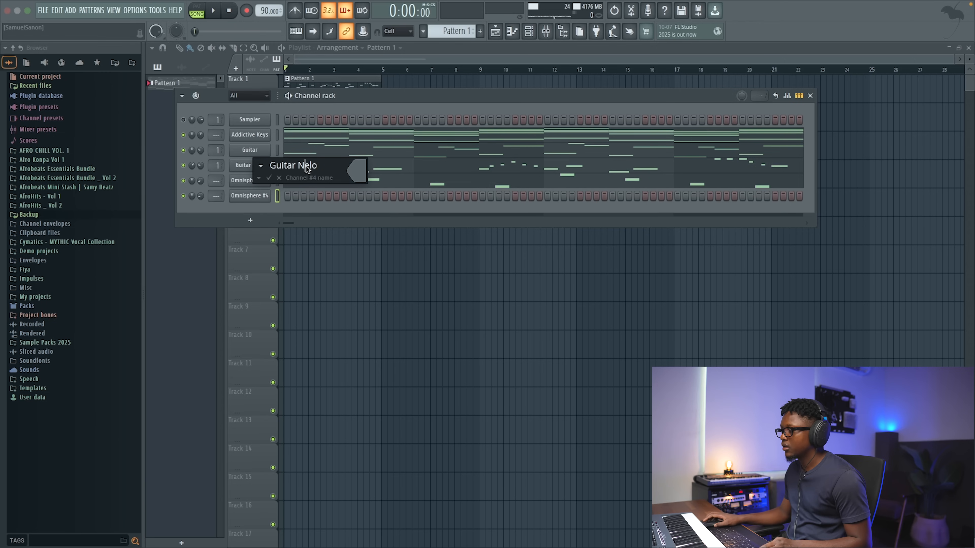
type("M")
key("Return")
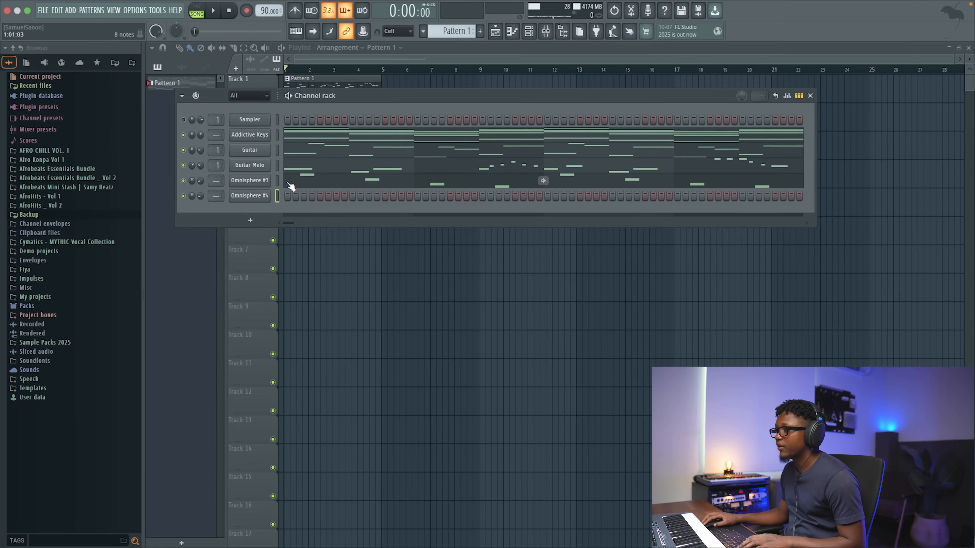
- Open Omnisphere #4 and filter its patches to the Textures Playable category of the Undercurrent library
left_click(265, 196)
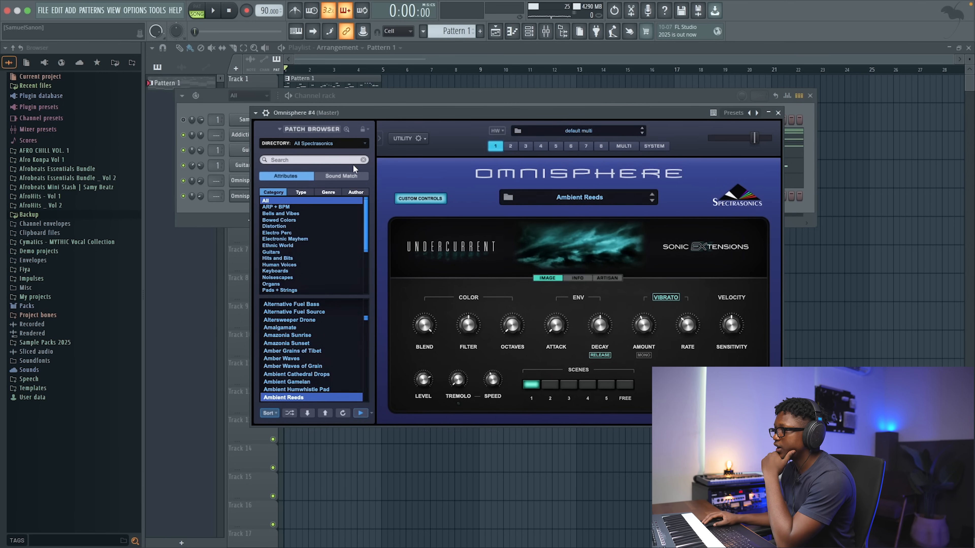
left_click(314, 147)
mouse_move(334, 236)
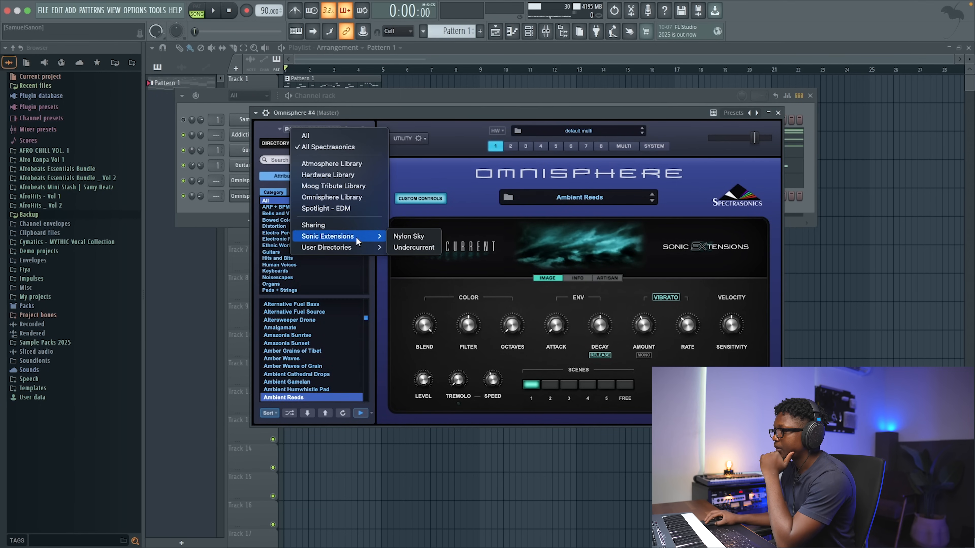
left_click(414, 247)
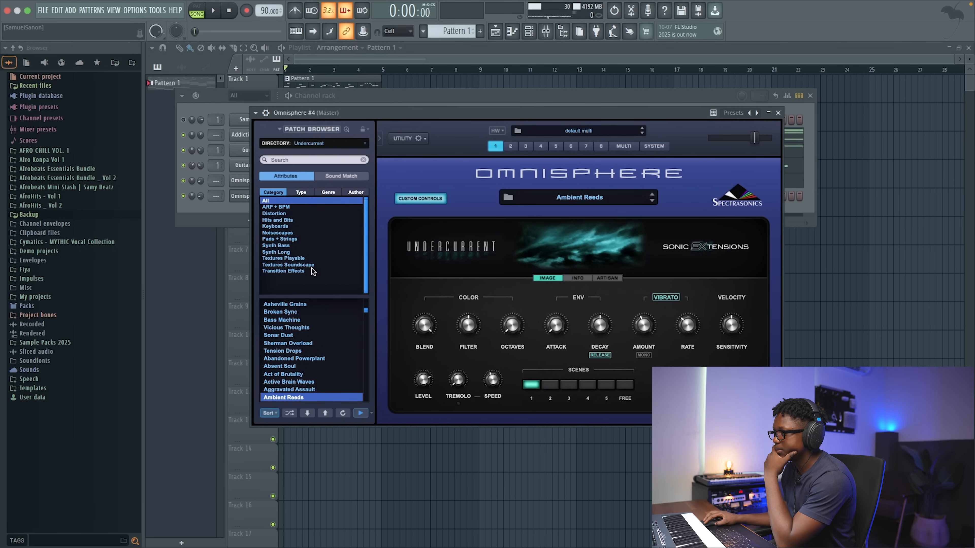
left_click(291, 259)
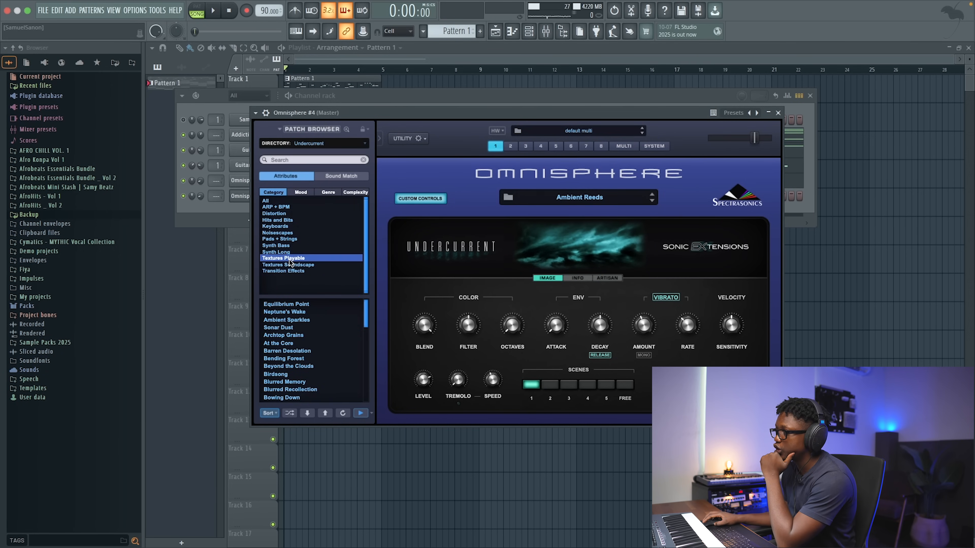
- Audition playable textures such as Birdsong and Blurred Recollection, load the Discovering Deus patch and close the plugin
left_click(294, 312)
left_click(295, 320)
left_click(300, 373)
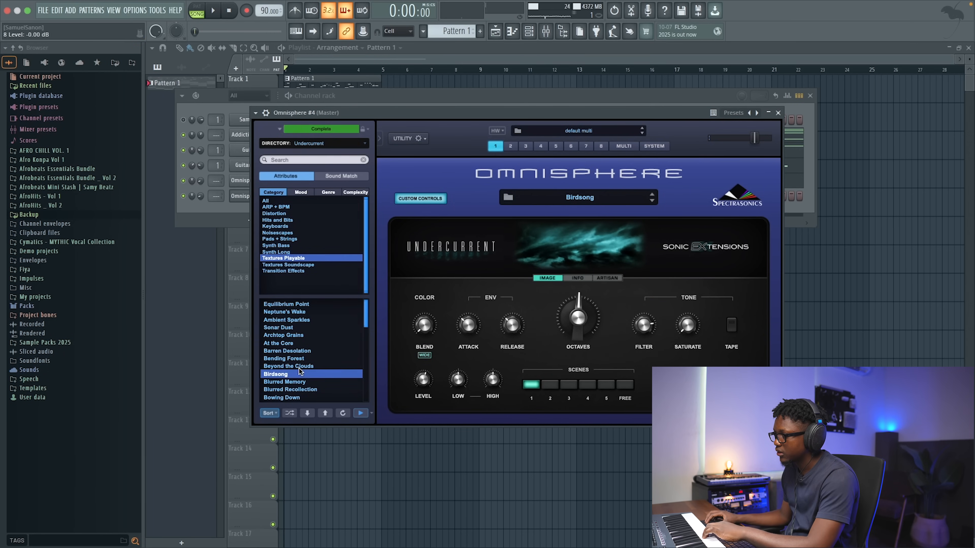
left_click(298, 389)
scroll(295, 369, "down", 4)
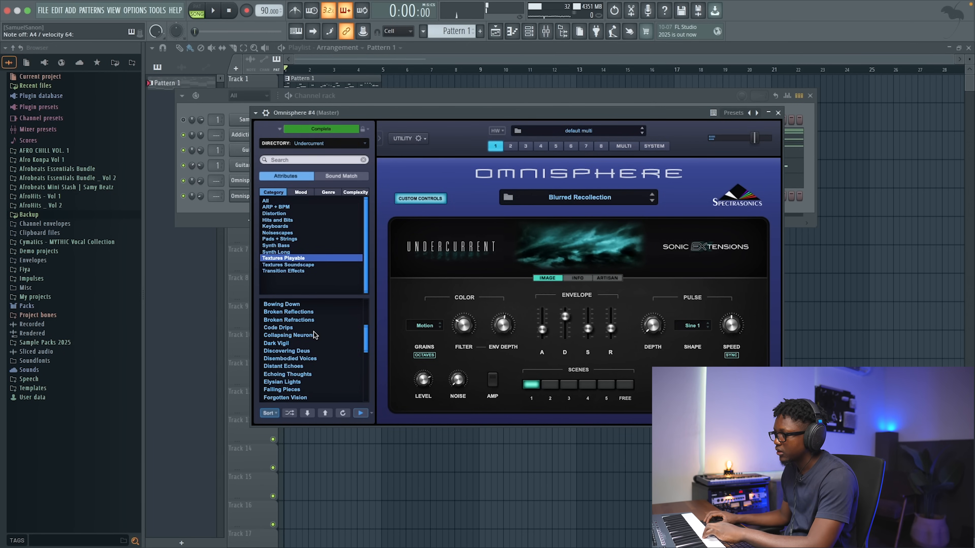
left_click(294, 328)
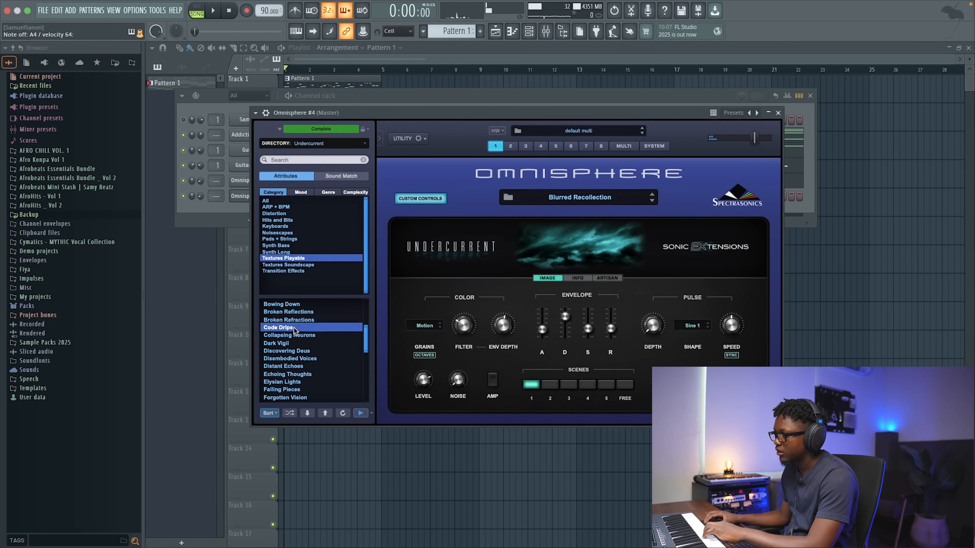
left_click(298, 352)
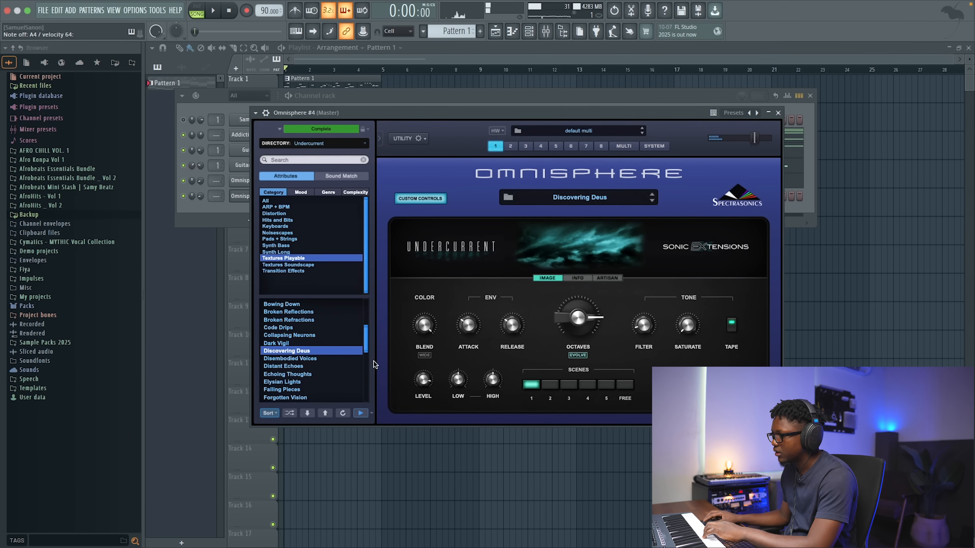
left_click(778, 113)
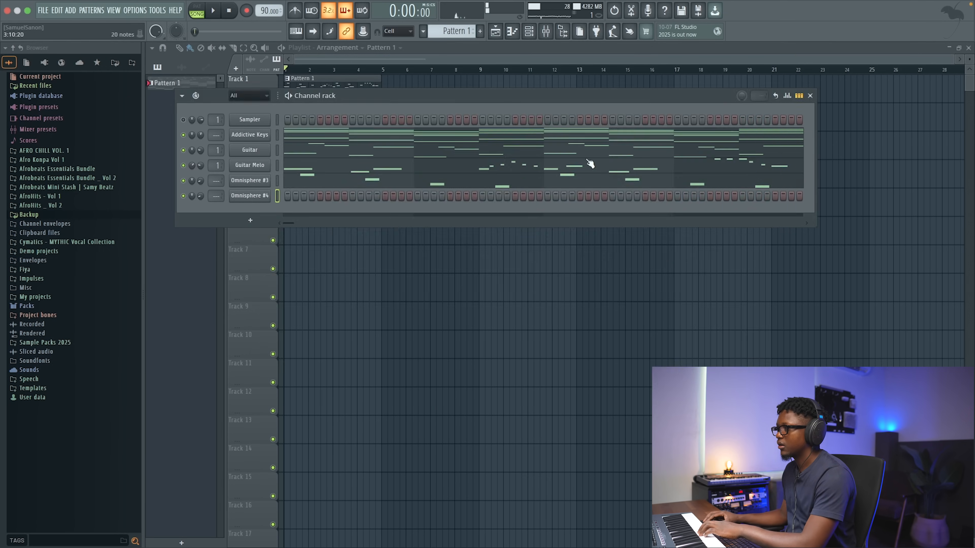
- Add a long A4 note to Omnisphere #4 from beat 2 of bar 1 to about the start of bar 2 during playback
right_click(268, 199)
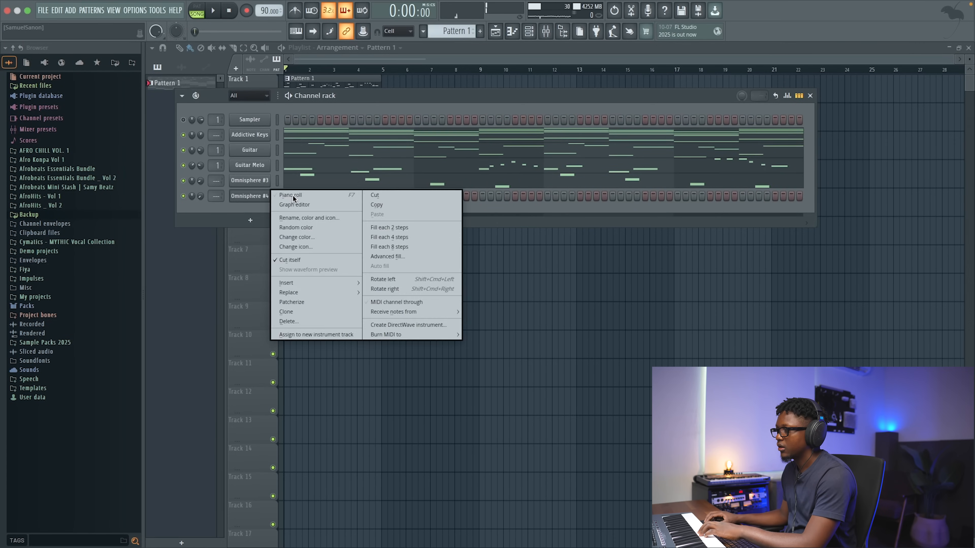
left_click(282, 194)
key("space")
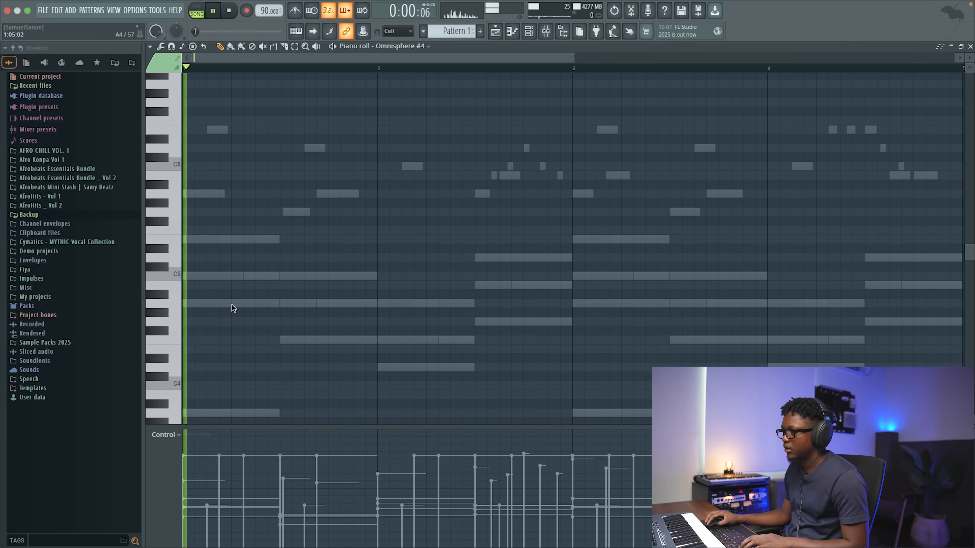
left_click(247, 304)
left_click_drag(248, 304, 337, 303)
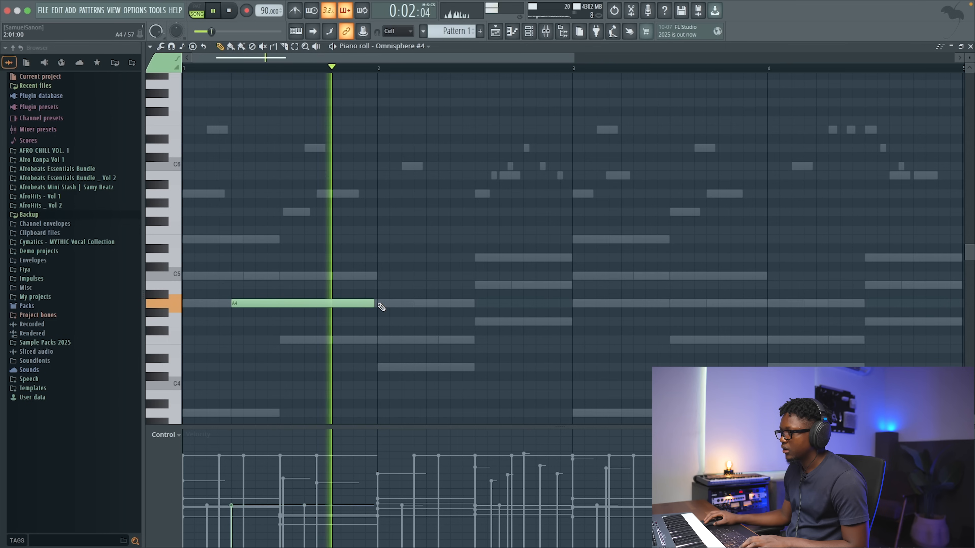
key("space")
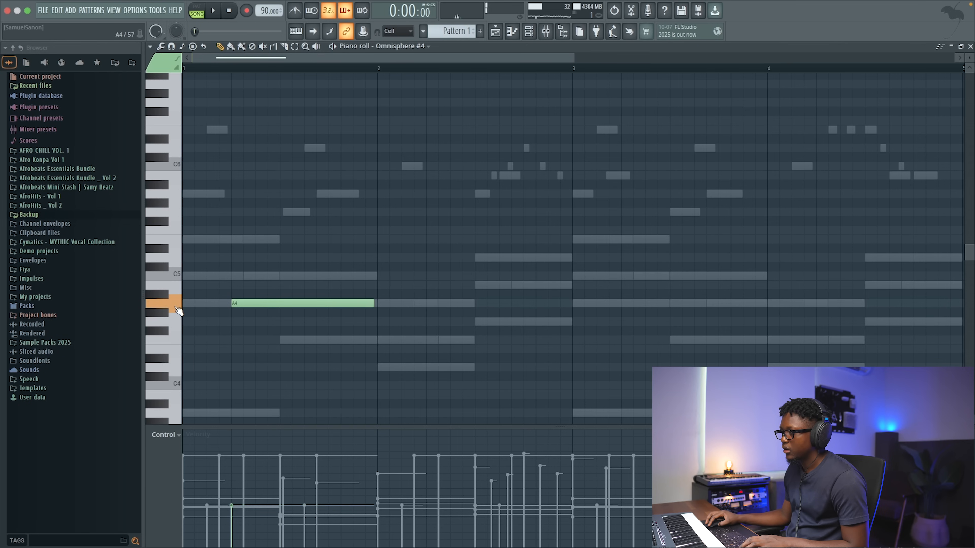
- Extend the A4 note slightly past the start of bar 2 and raise its velocity while playing, closing the piano roll
key("space")
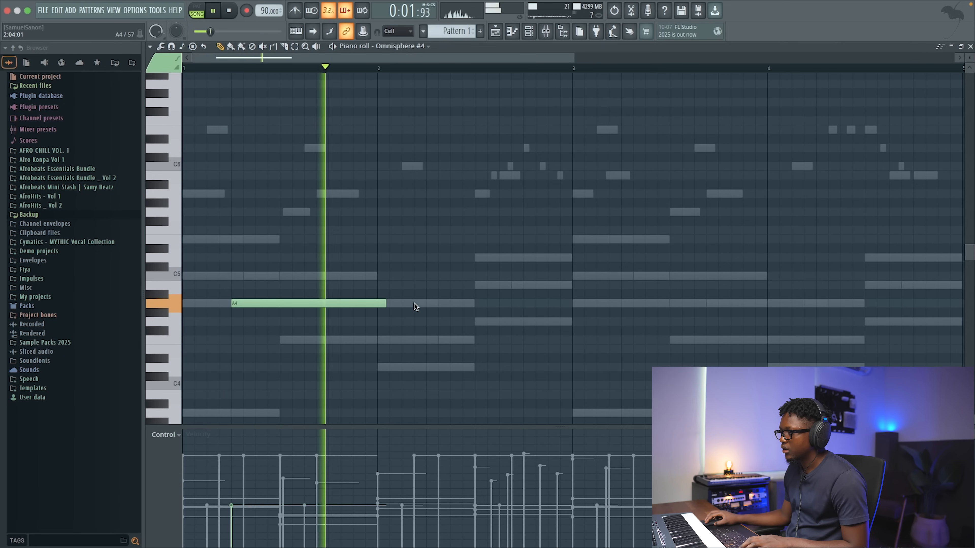
key("space")
key("space")
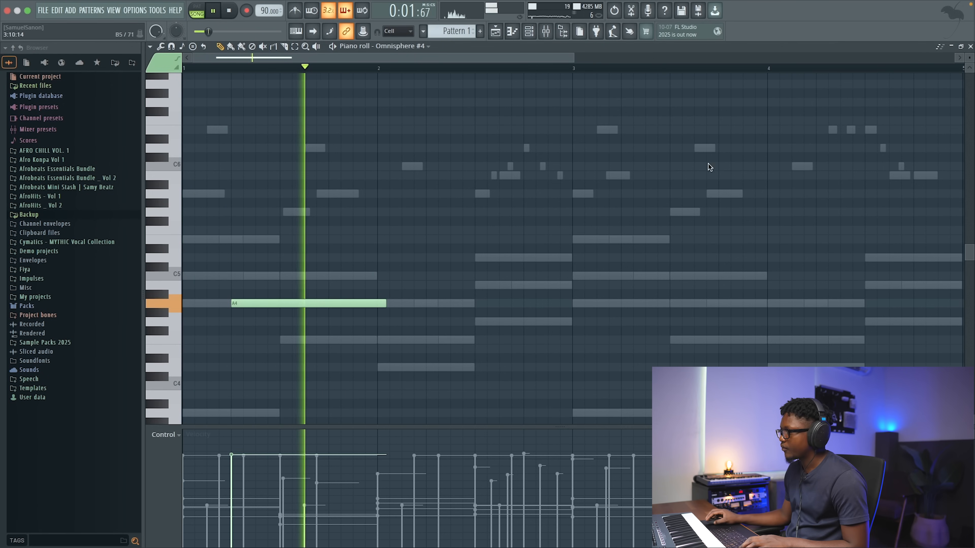
left_click(971, 47)
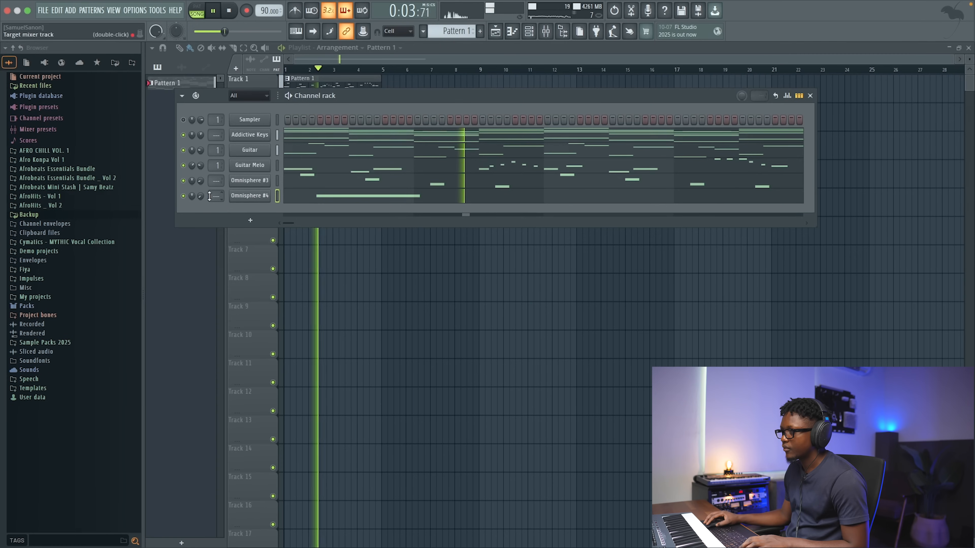
- Raise the Omnisphere #4 channel volume slightly and play the arrangement to check the balance
left_click_drag(201, 197, 202, 192)
key("space")
key("space")
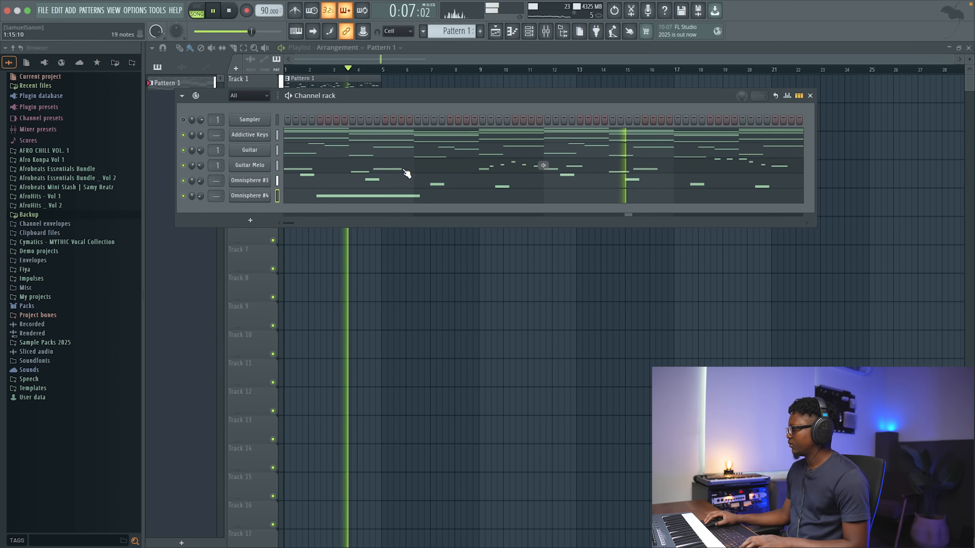
left_click(448, 60)
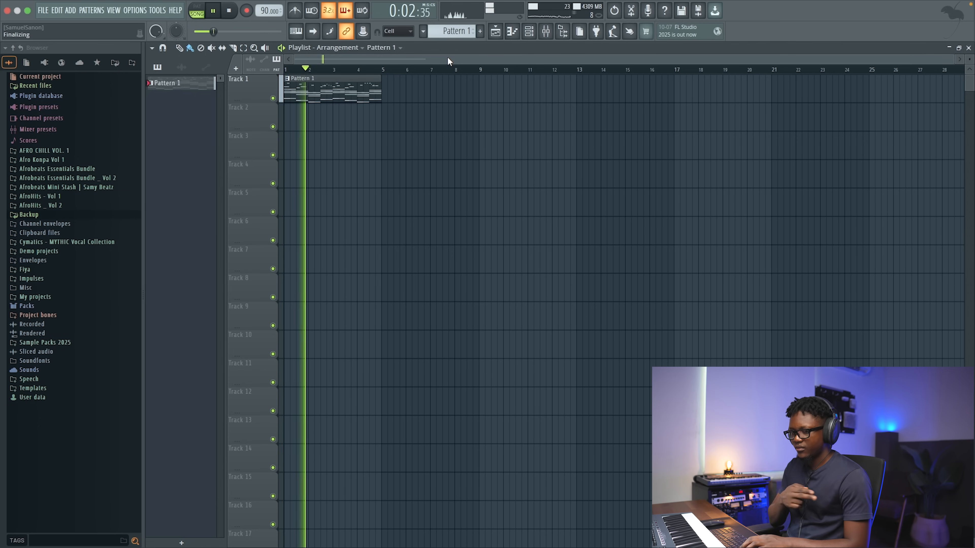
key("space")
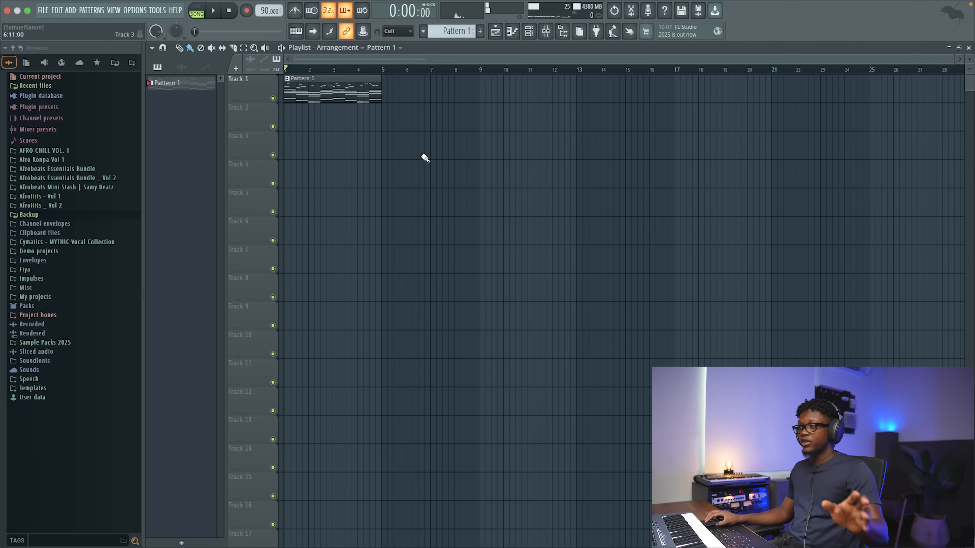
- Show the channel rack and audition percussion samples such as Holy P in the Afrobeats Mini Stash Afro Perc folder
left_click(512, 33)
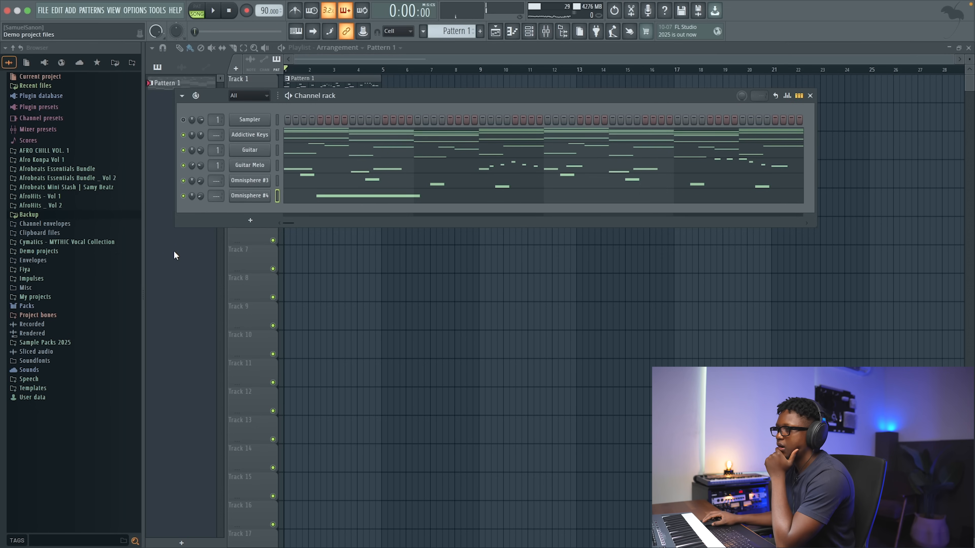
left_click(57, 188)
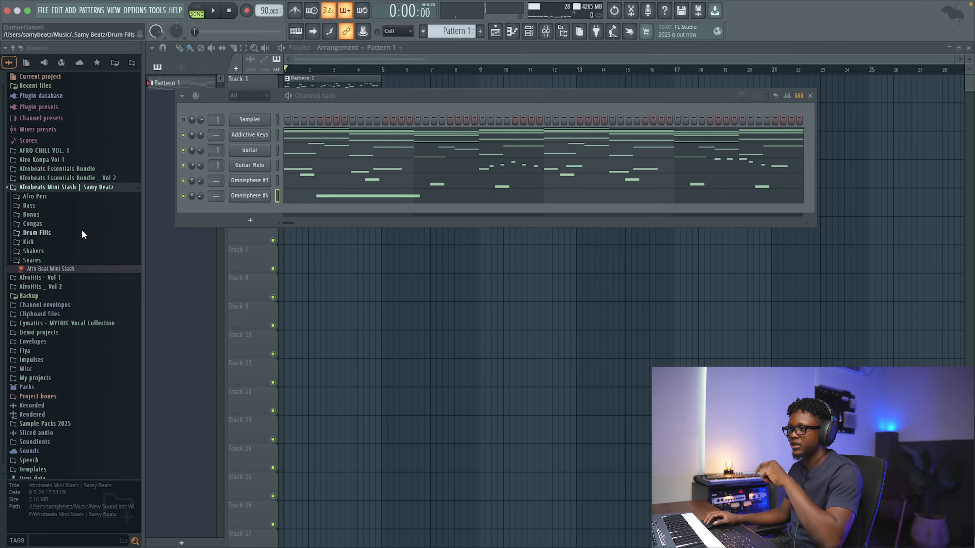
left_click(44, 198)
left_click(60, 295)
scroll(82, 255, "down", 3)
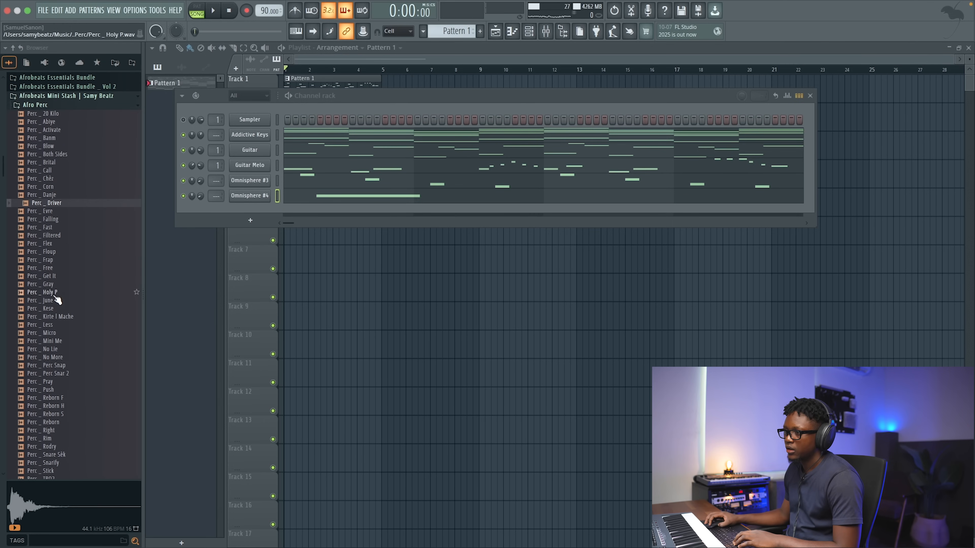
left_click(65, 300)
- Load the Perc _ Twouba Sék sample into the Sampler channel, with hits on steps 1, 4 and 7, and play it
scroll(95, 257, "down", 5)
scroll(97, 258, "down", 2)
left_click(62, 284)
left_click_drag(65, 284, 248, 120)
left_click(336, 120)
key("space")
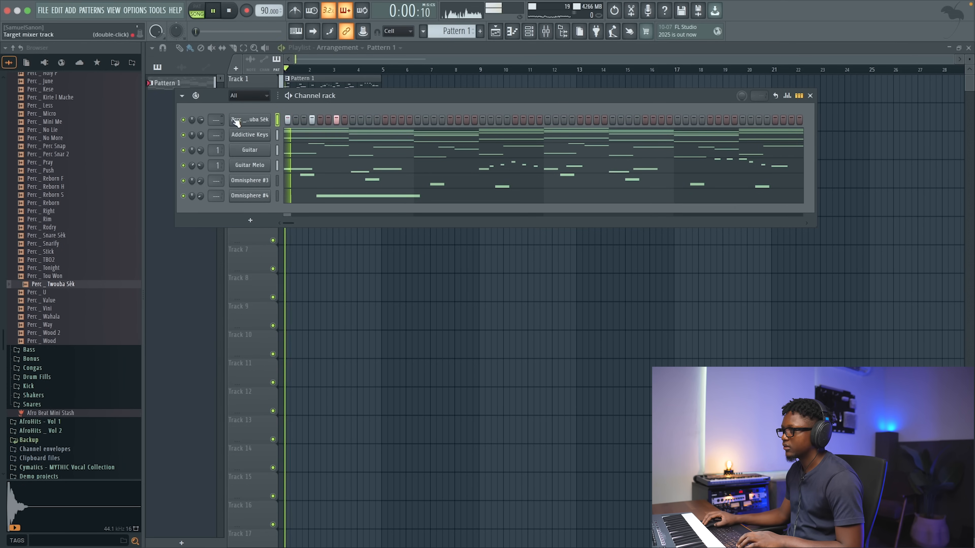
- Add a roughly half-velocity percussion hit on step 8 and full hits on steps 11 and 13
key("space")
left_click(344, 120)
left_click(787, 95)
key("space")
left_click(344, 195)
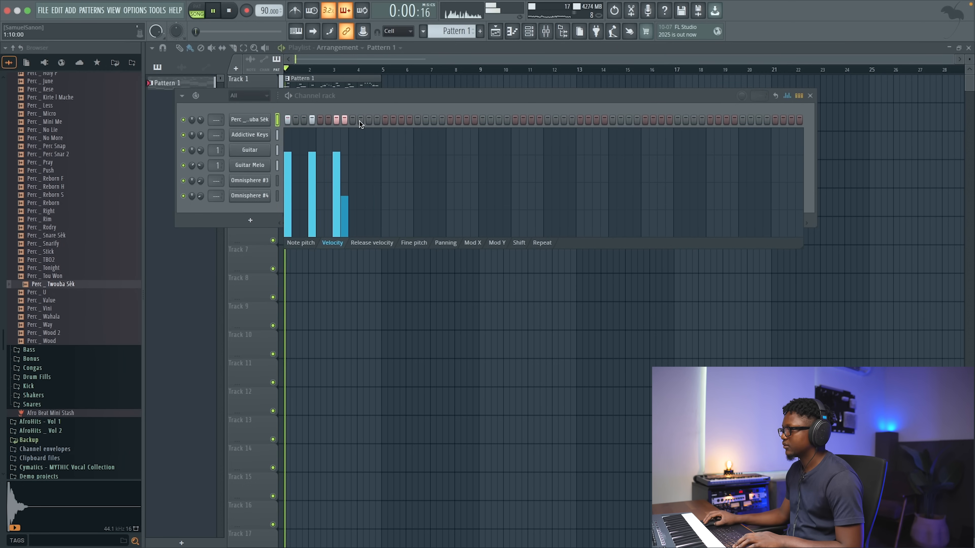
left_click(369, 120)
left_click(384, 120)
- Repeat the bar 1 percussion hits through bars 2 to 4, leaving out the step 8 hit in bars 2 and 4, and stop playback
right_click(253, 120)
left_click(314, 118)
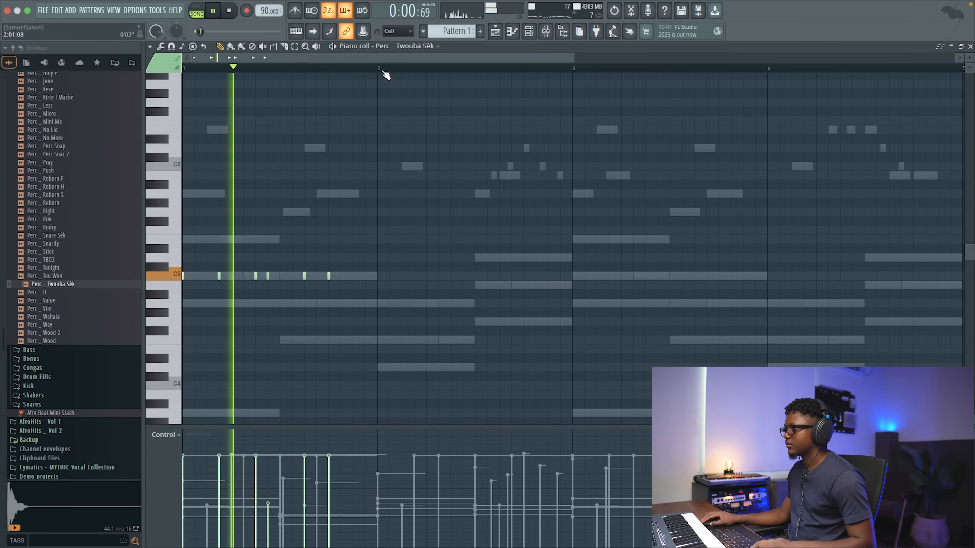
left_click_drag(384, 69, 4, 94)
key("ctrl+b")
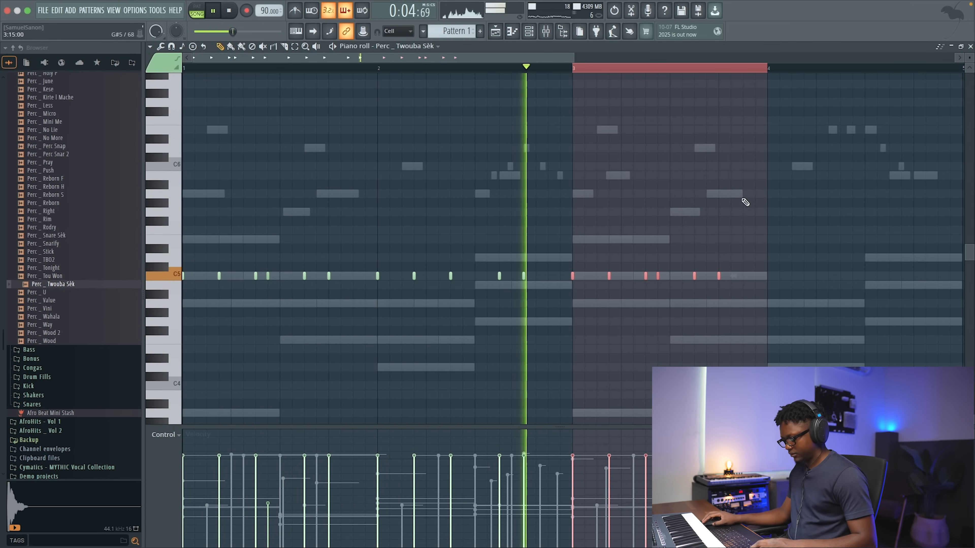
key("ctrl+b")
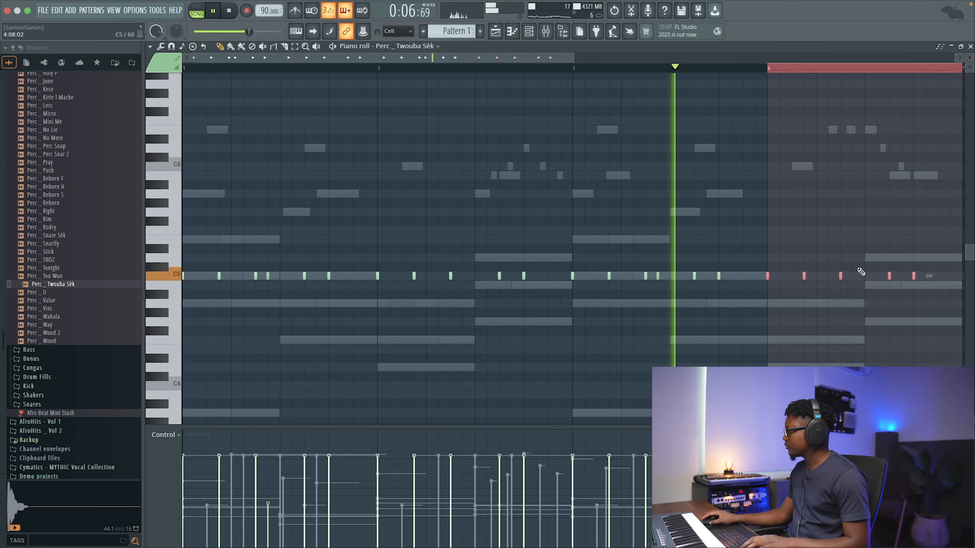
key("F5")
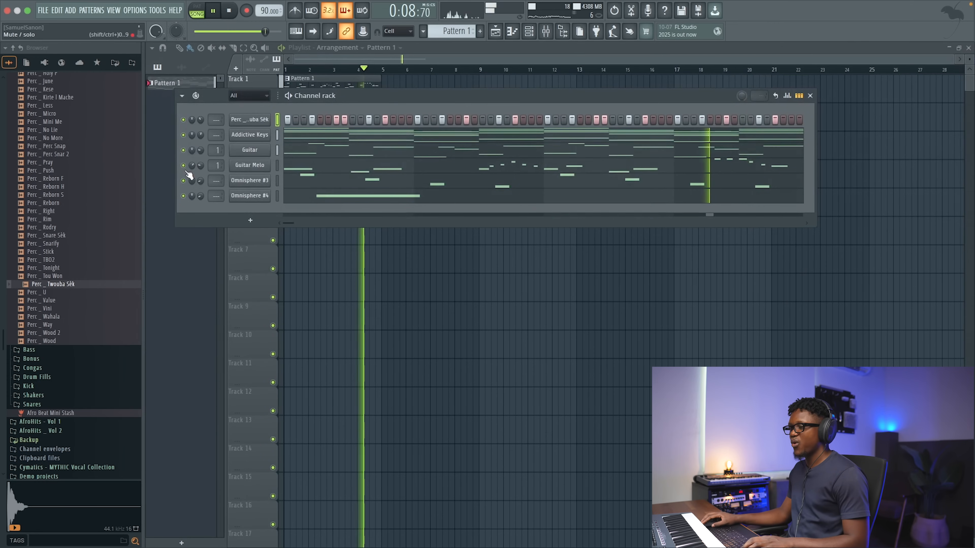
key("space")
scroll(73, 203, "up", 4)
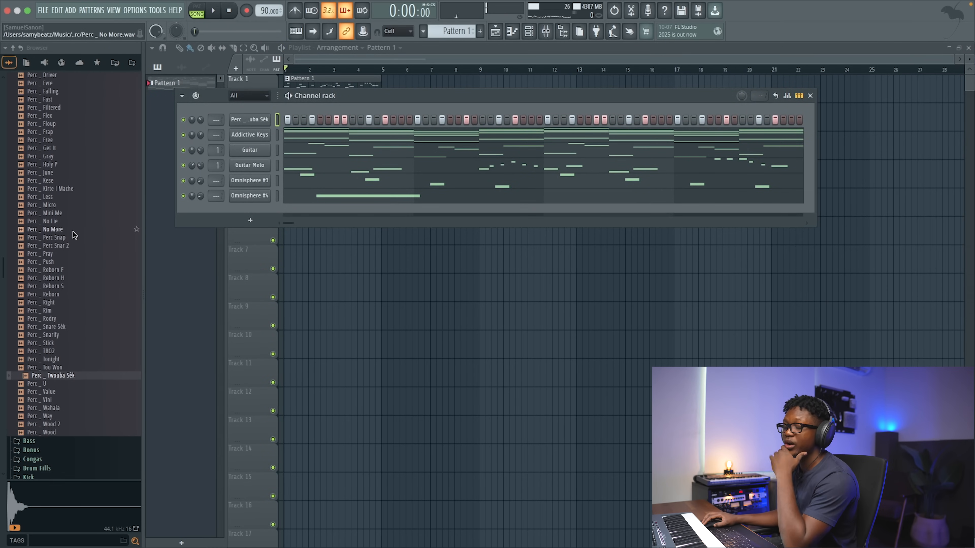
- Load the Perc _ Activate sample as a new channel below the Perc _ Twouba Sék channel
scroll(79, 229, "up", 3)
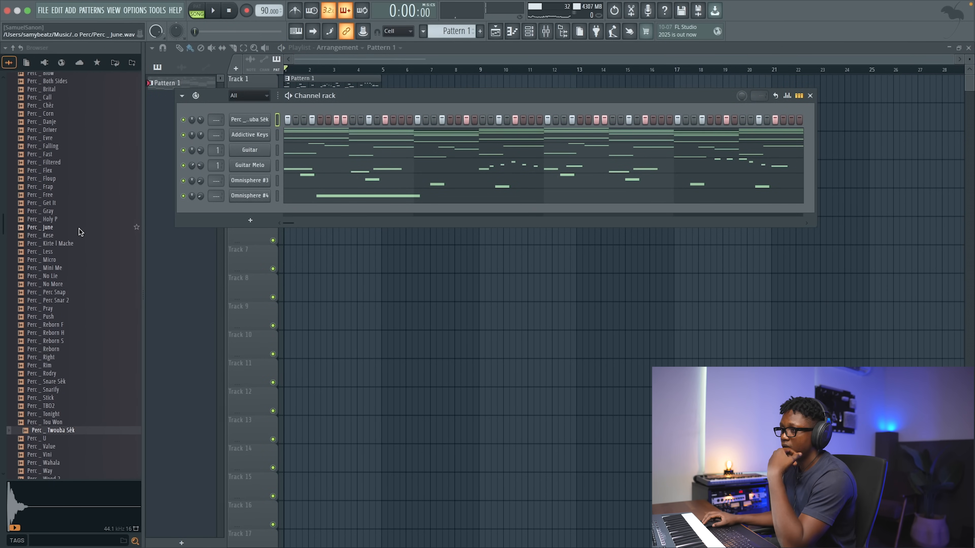
scroll(80, 231, "up", 3)
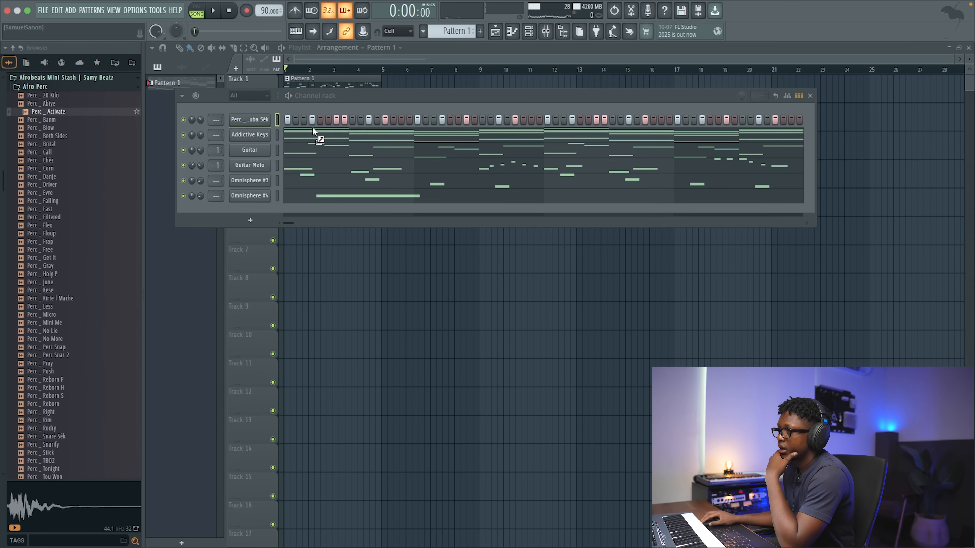
left_click_drag(265, 128, 265, 128)
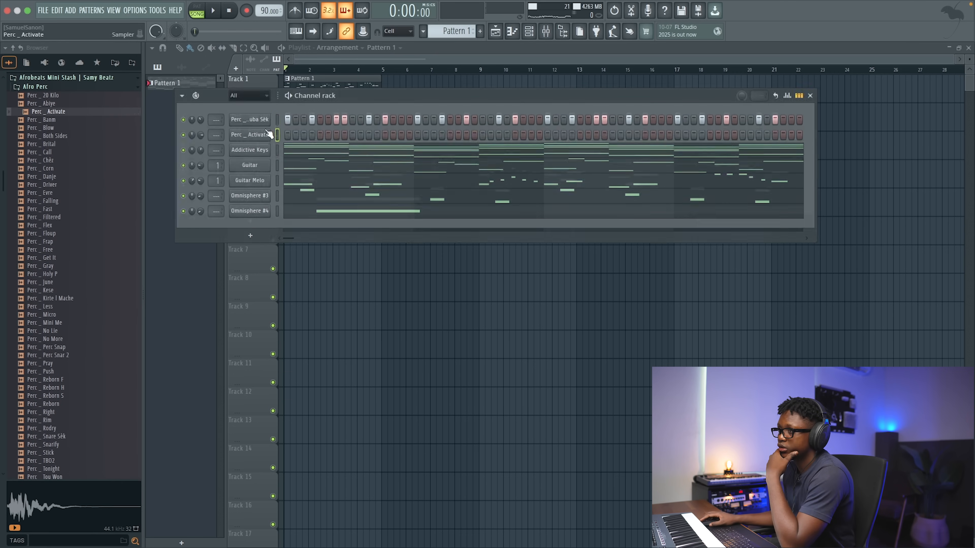
- Audition more Afro Perc samples such as Filtered, and load Perc _ U as a new channel above Perc _ Activate
left_click(54, 147)
left_click(55, 154)
left_click(57, 161)
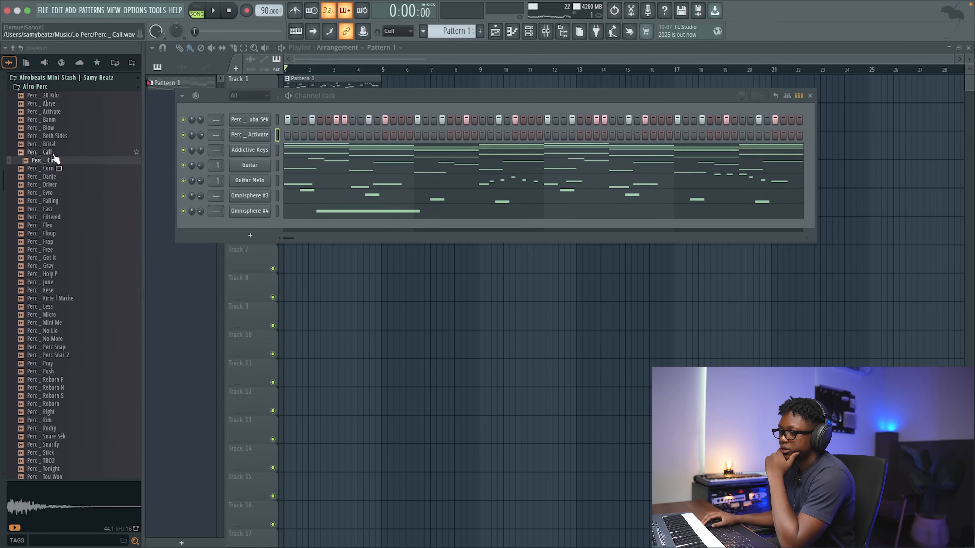
left_click(61, 178)
left_click(56, 218)
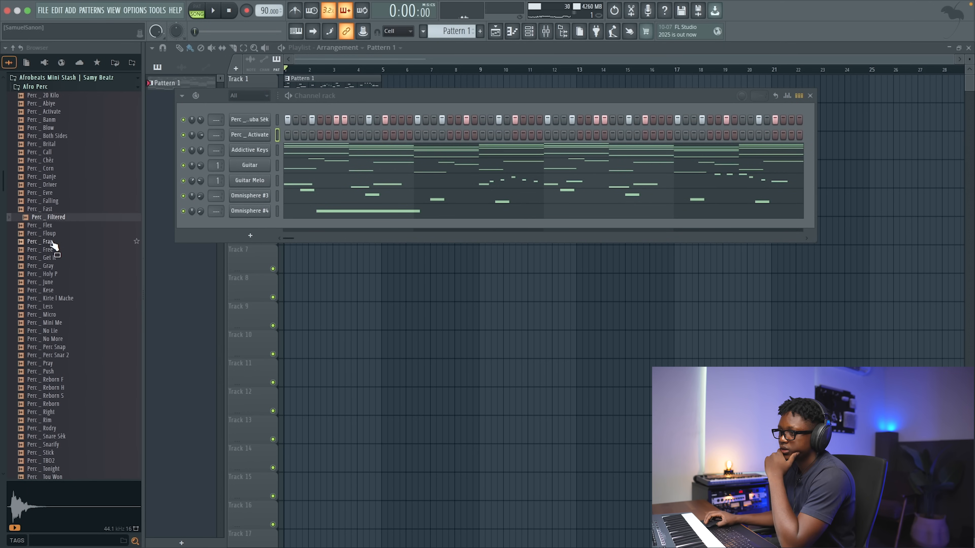
scroll(71, 208, "down", 10)
left_click(55, 175)
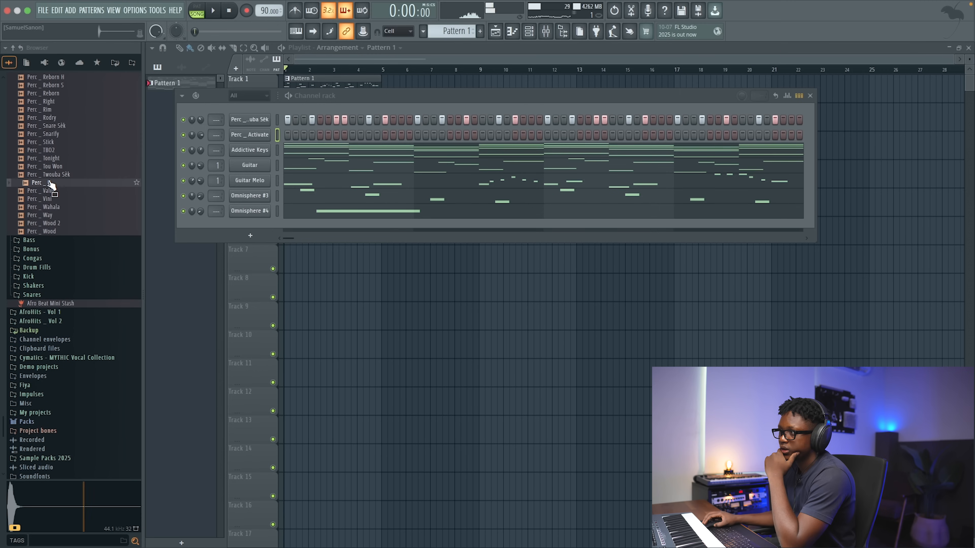
left_click_drag(264, 125, 264, 127)
- Add a Perc _ U hit on step 17 and a Perc _ Activate hit on step 20 during playback, and stop
key("space")
left_click(418, 135)
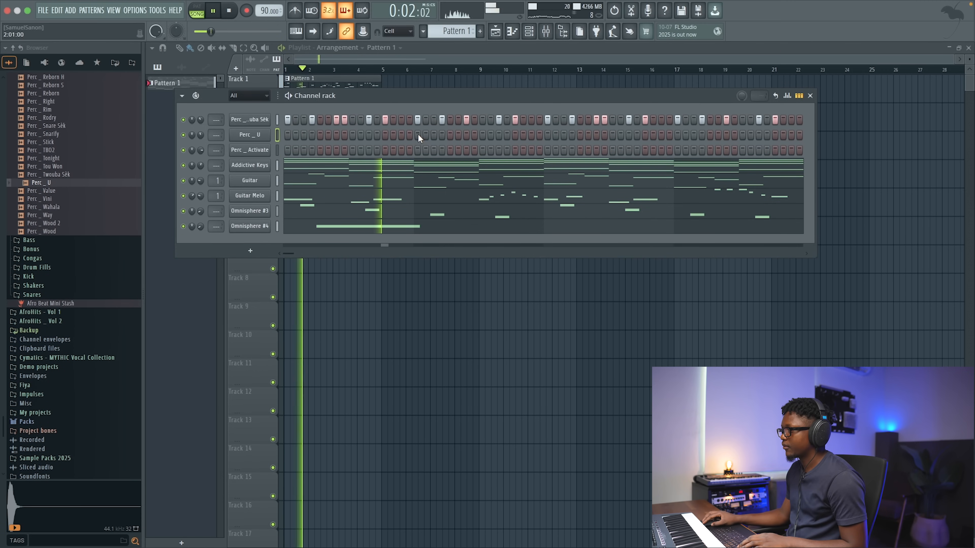
left_click(442, 150)
key("space")
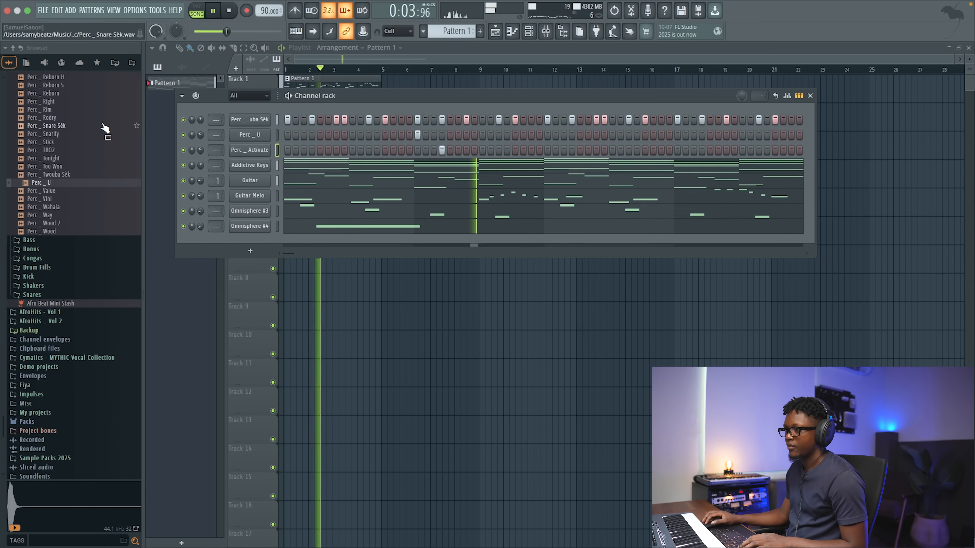
scroll(104, 126, "up", 5)
scroll(101, 123, "down", 4)
key("space")
- Audition samples in the Afrobeats Mini Stash Kick folder and load Kick _ Mina as the first channel in the rack
left_click(29, 315)
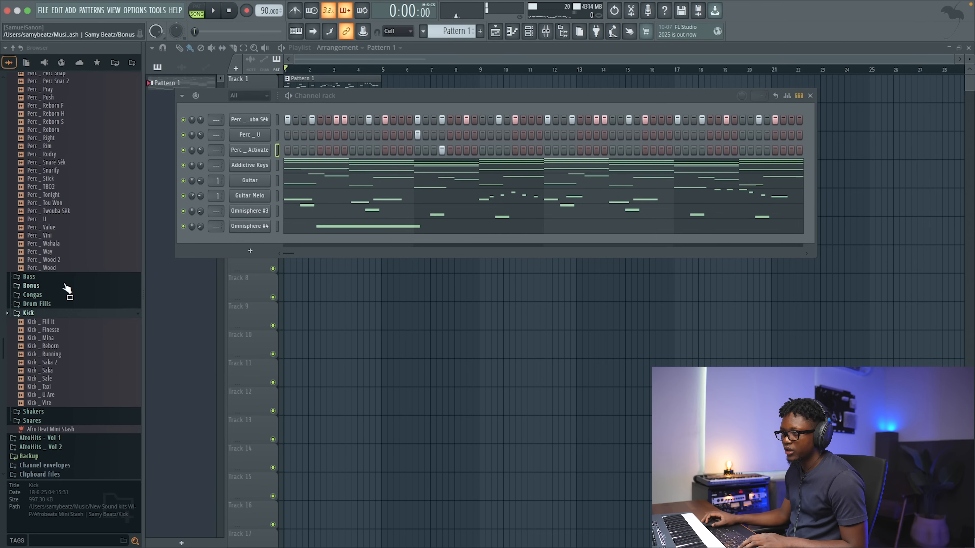
scroll(67, 287, "down", 3)
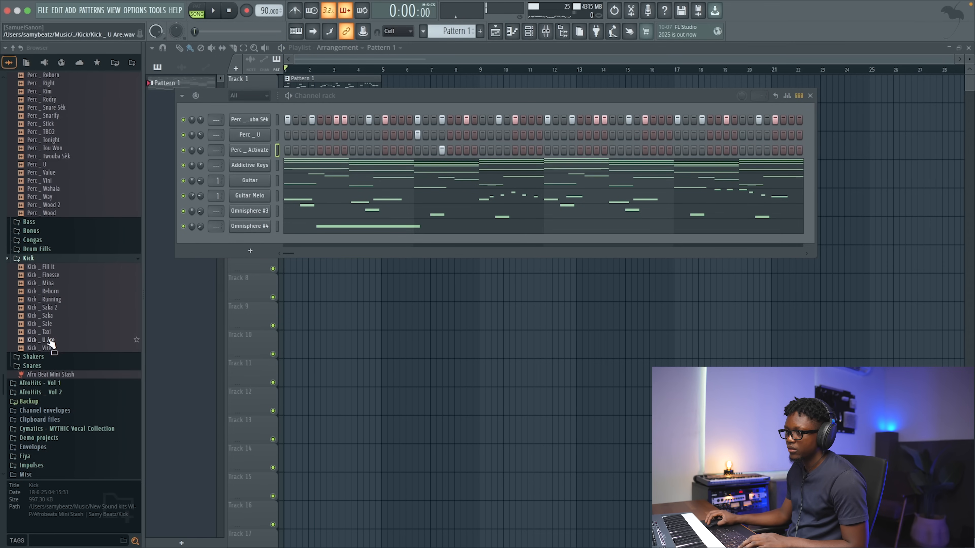
left_click(42, 267)
left_click(51, 283)
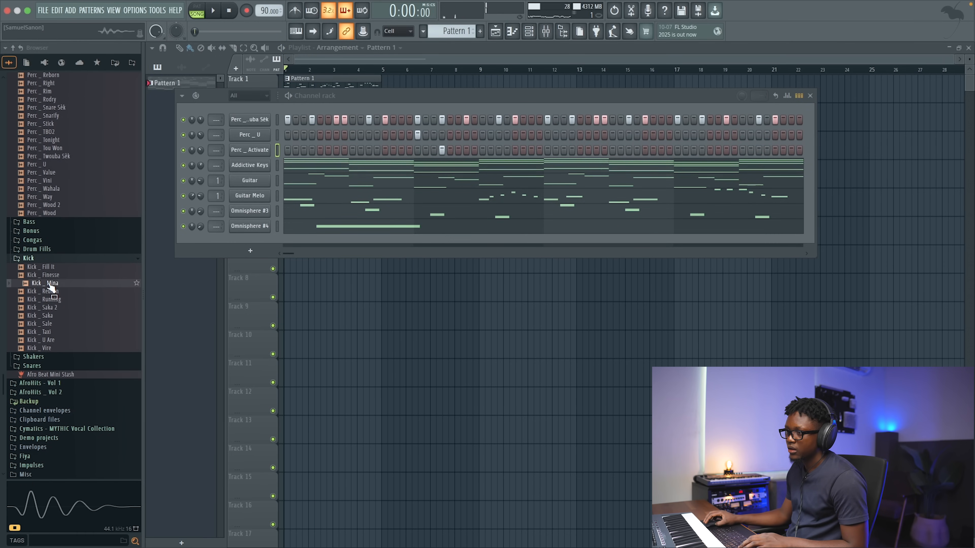
left_click_drag(252, 108, 265, 112)
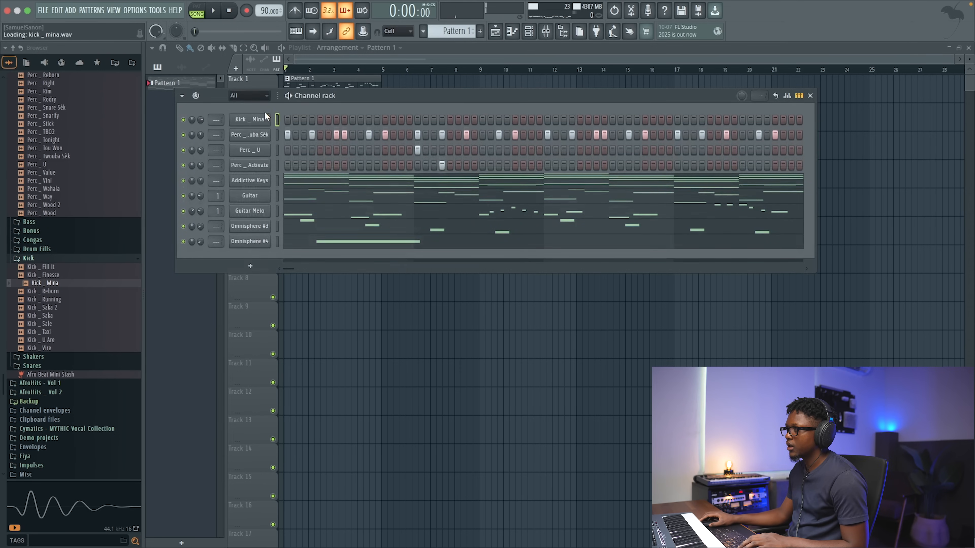
- Try filling the Kick _ Mina channel with a hit every 8 steps and play it
right_click(267, 117)
left_click(398, 170)
key("space")
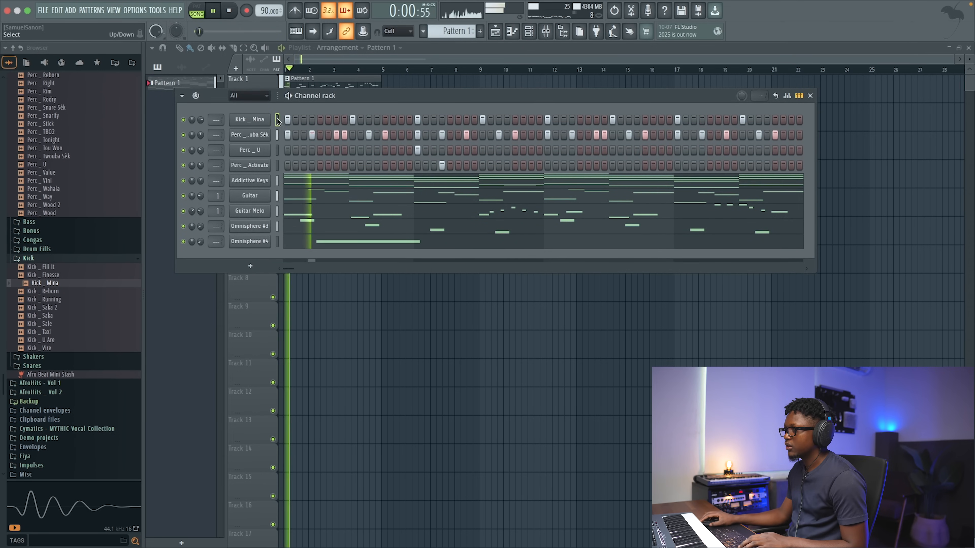
key("space")
- Fill the Kick _ Mina channel with a hit every 4 steps and play the beat
right_click(261, 120)
left_click(394, 161)
key("space")
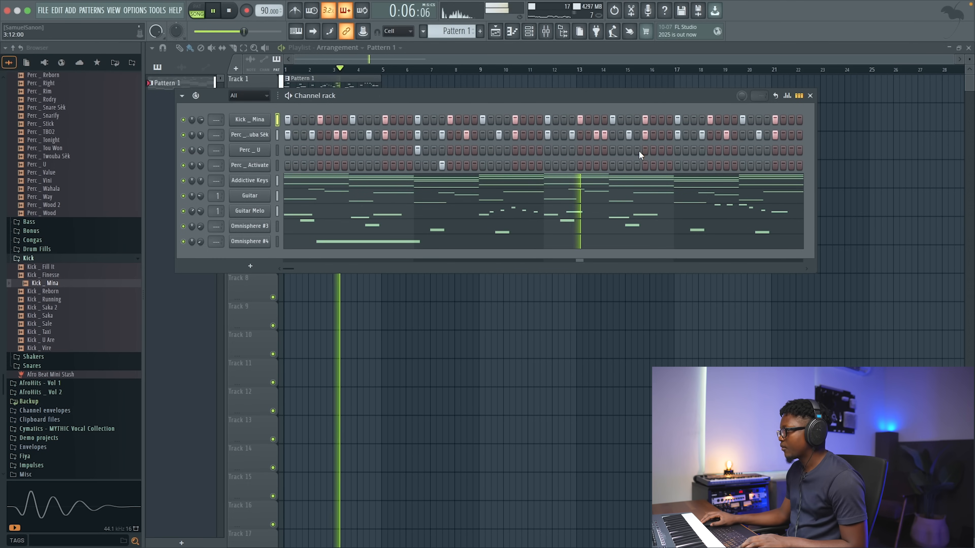
- Repeat the percussion accents in bar 4 with Perc _ U on step 49 and Perc _ Activate on step 52, and stop playback
left_click(677, 150)
left_click(702, 165)
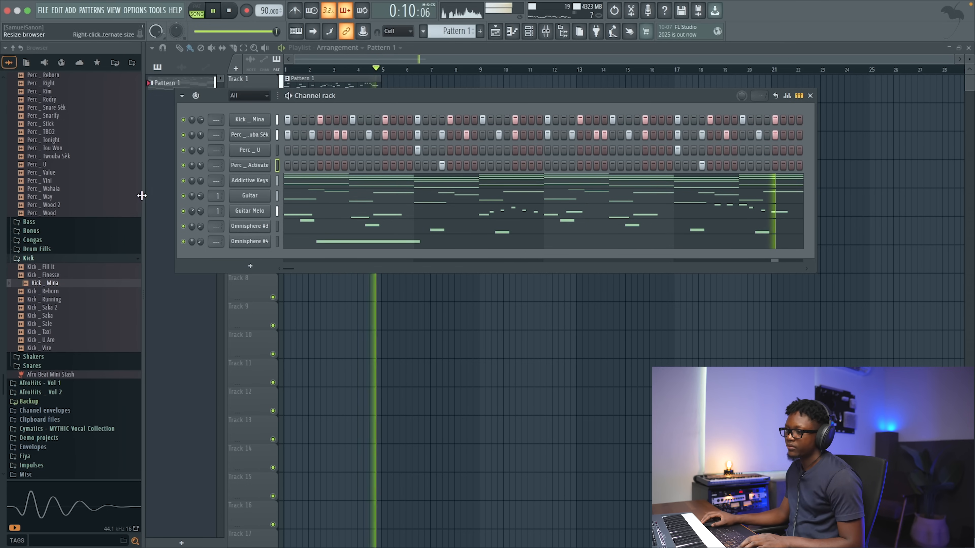
key("space")
- Collapse the Afro Perc folder, open Congas, and load Conga _ Grade A Low as a channel below Perc _ Activate
scroll(46, 145, "up", 15)
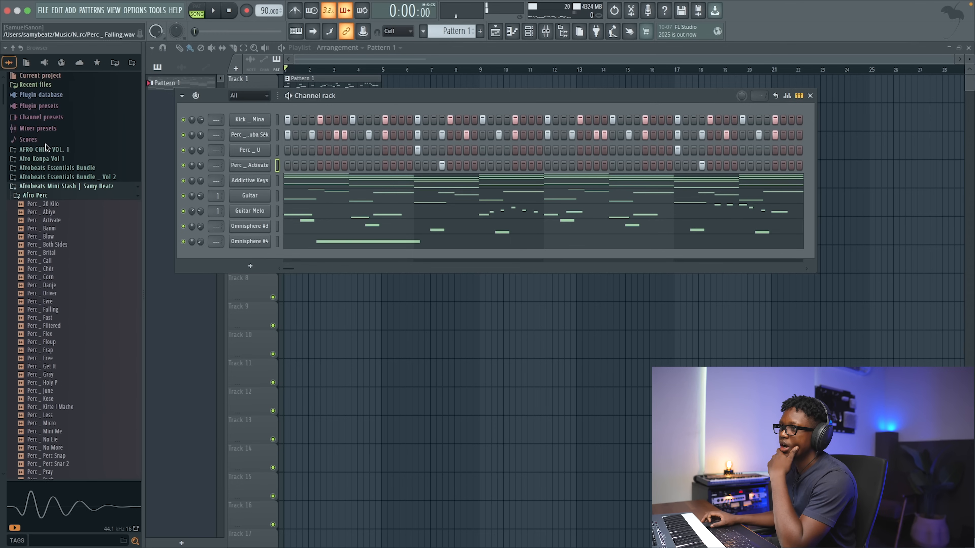
left_click(46, 196)
left_click(43, 223)
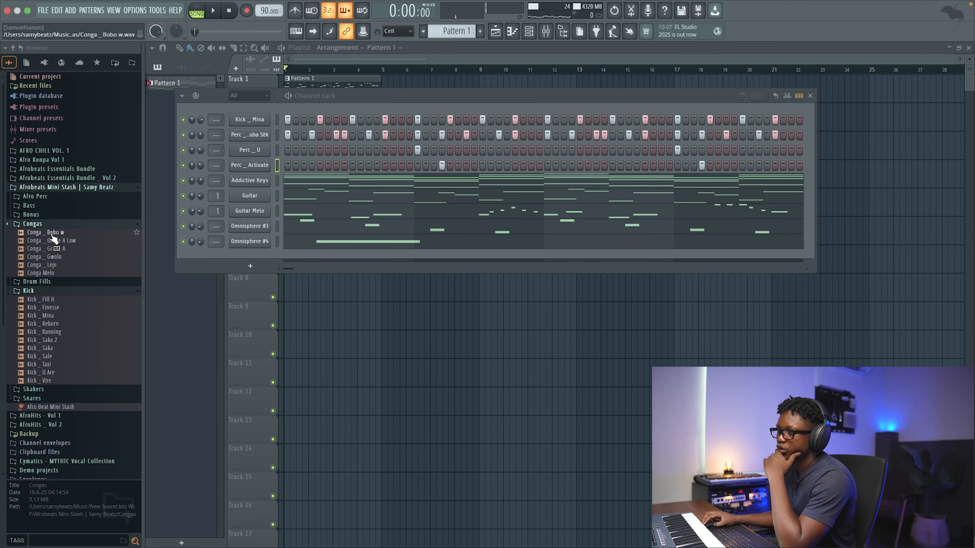
left_click_drag(58, 240, 246, 227)
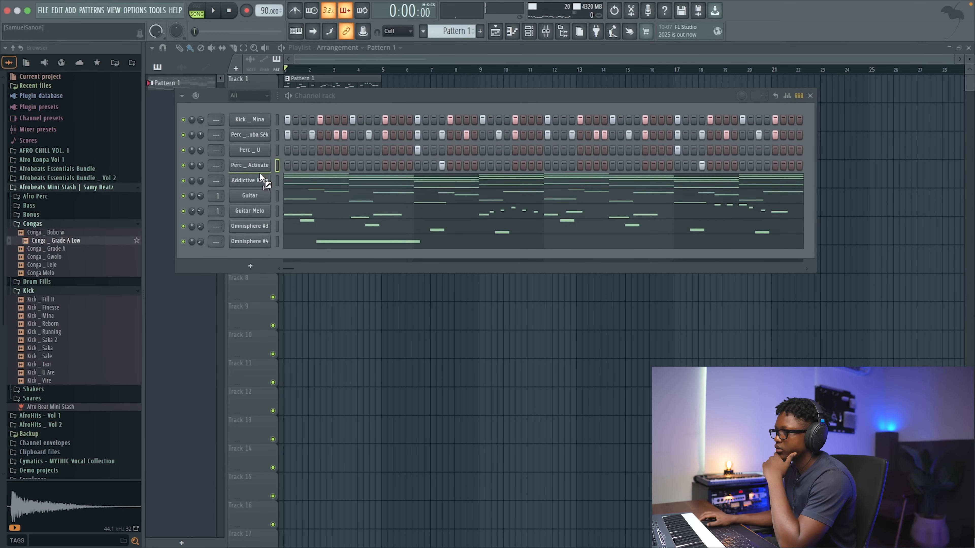
left_click_drag(260, 178, 253, 184)
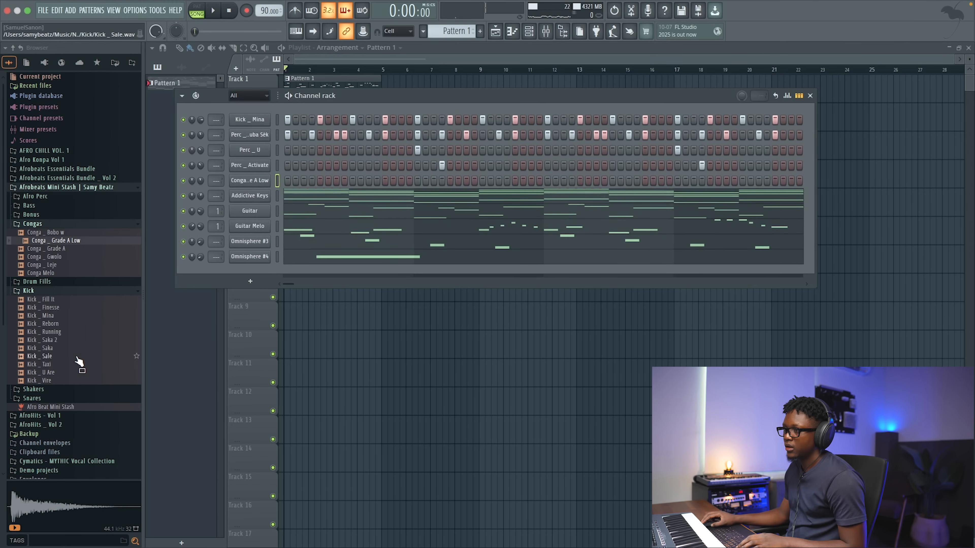
- Reopen the Afro Perc folder and load the Perc _ Floup sample as a channel below Conga _ Grade A Low
left_click(42, 196)
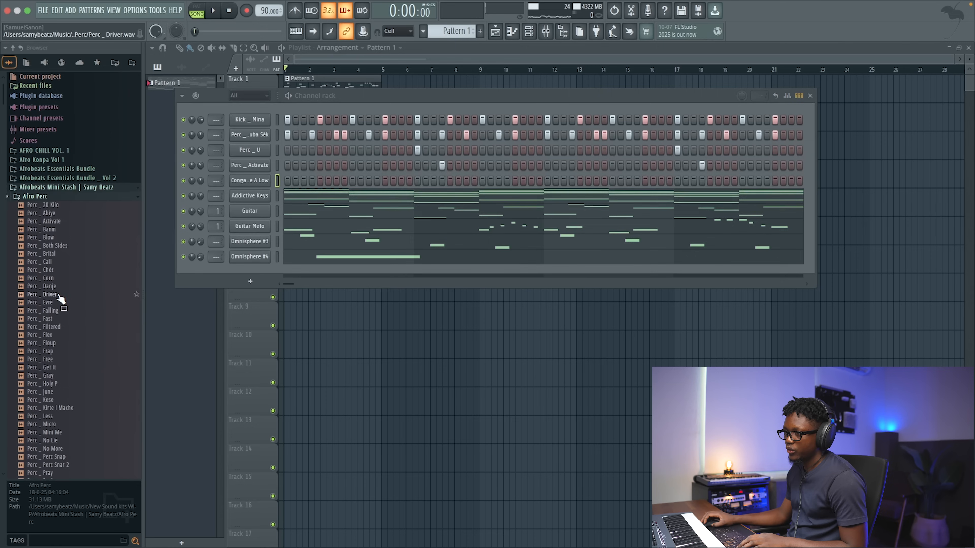
scroll(58, 308, "down", 2)
left_click(58, 325)
left_click_drag(60, 329, 264, 185)
- Try Perc _ Floup hits on steps 7 and 15 against playback, and clear them
key("space")
left_click(337, 196)
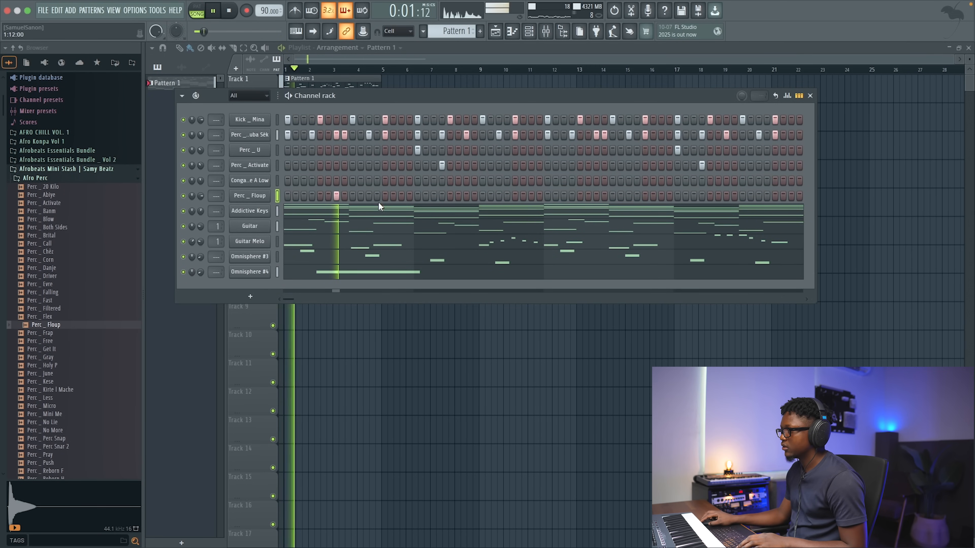
left_click(401, 196)
right_click(400, 196)
key("space")
key("space")
key("space")
right_click(337, 194)
- Place a Conga _ Grade A Low hit on step 7 and a Perc _ Floup hit on step 15, checking them against playback
key("space")
left_click(336, 181)
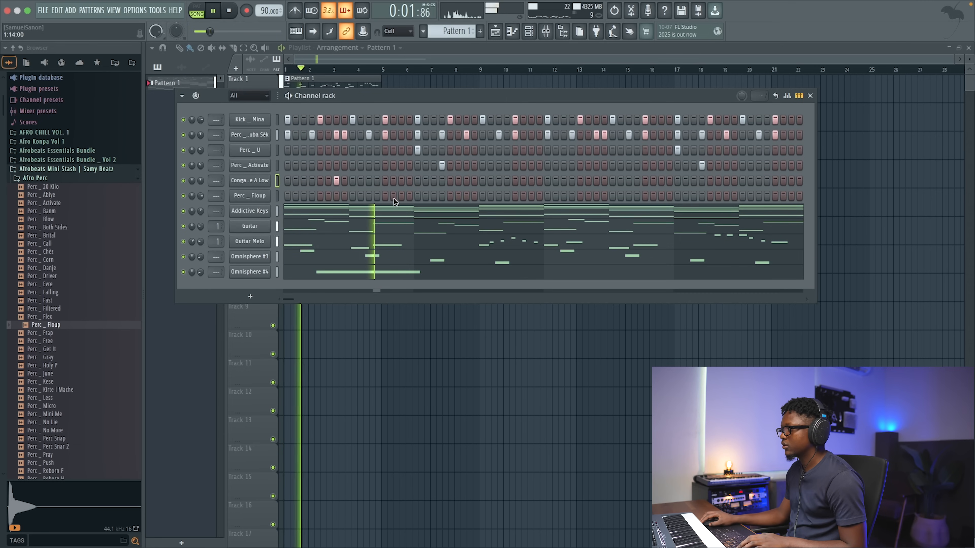
left_click(401, 197)
key("space")
key("space")
right_click(400, 196)
left_click(369, 196)
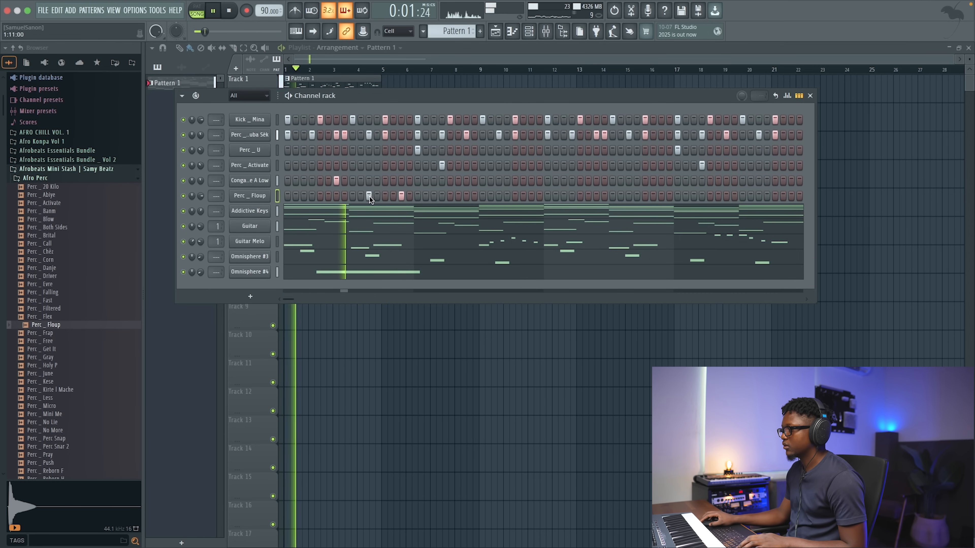
right_click(369, 196)
key("space")
key("space")
left_click(401, 196)
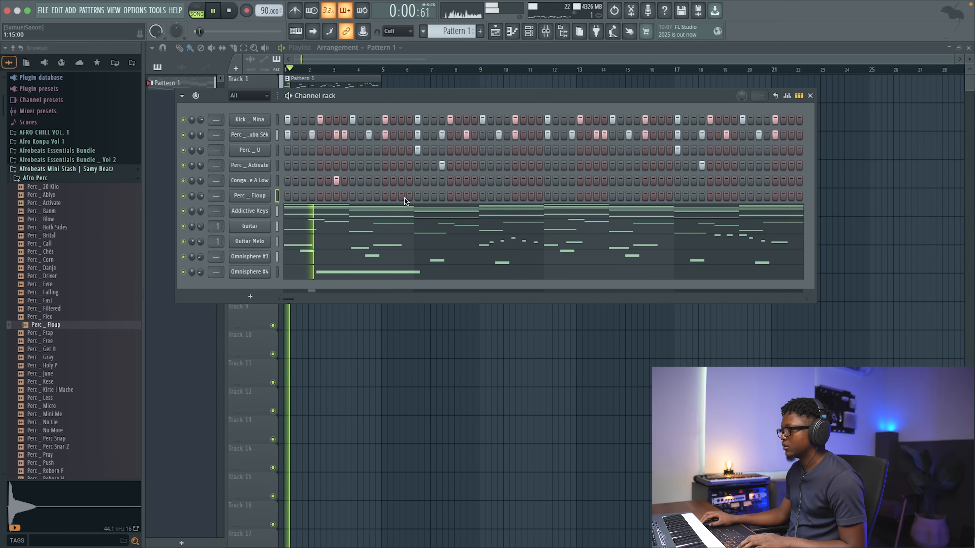
scroll(198, 193, "down", 10)
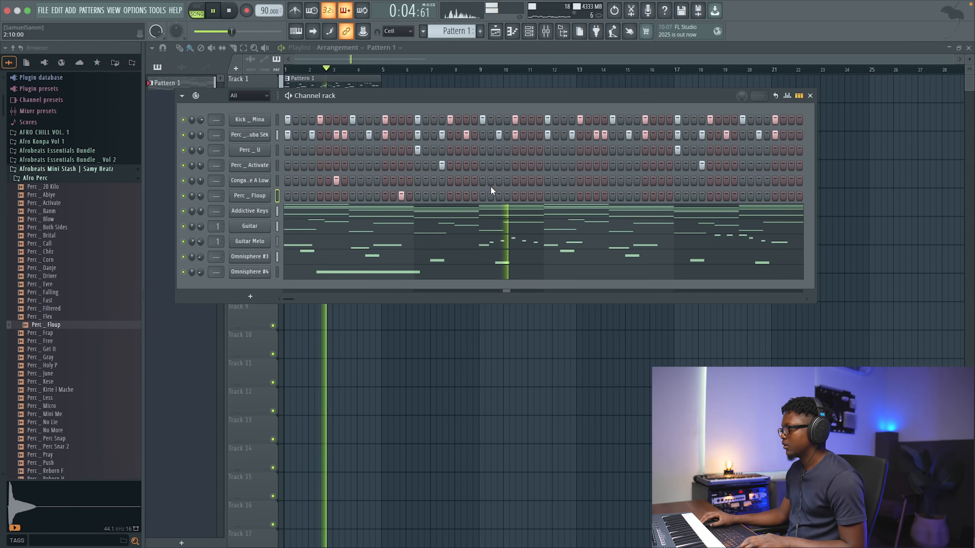
- Repeat the accents in bar 3 with Conga _ Grade A Low on step 39 and Perc _ Floup on step 47, and stop playback
left_click(596, 180)
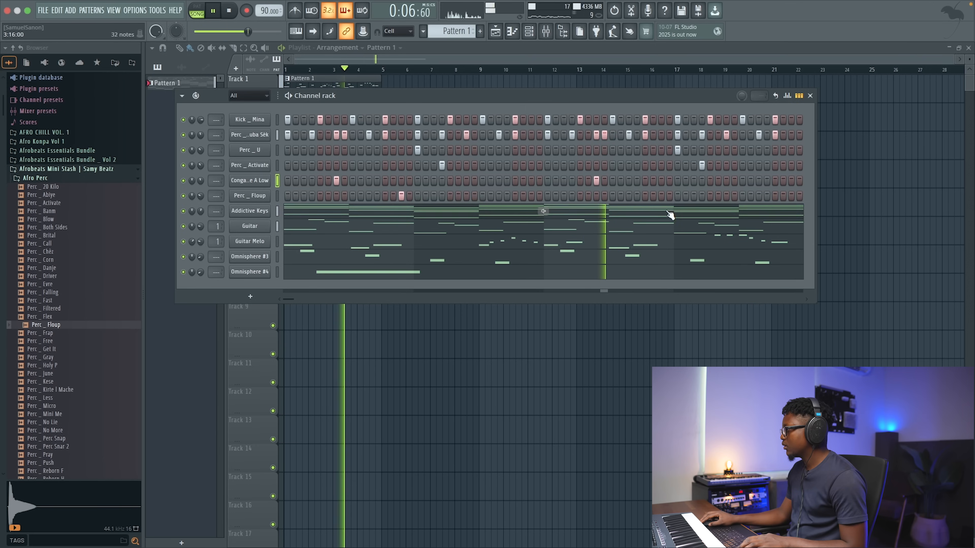
left_click(661, 196)
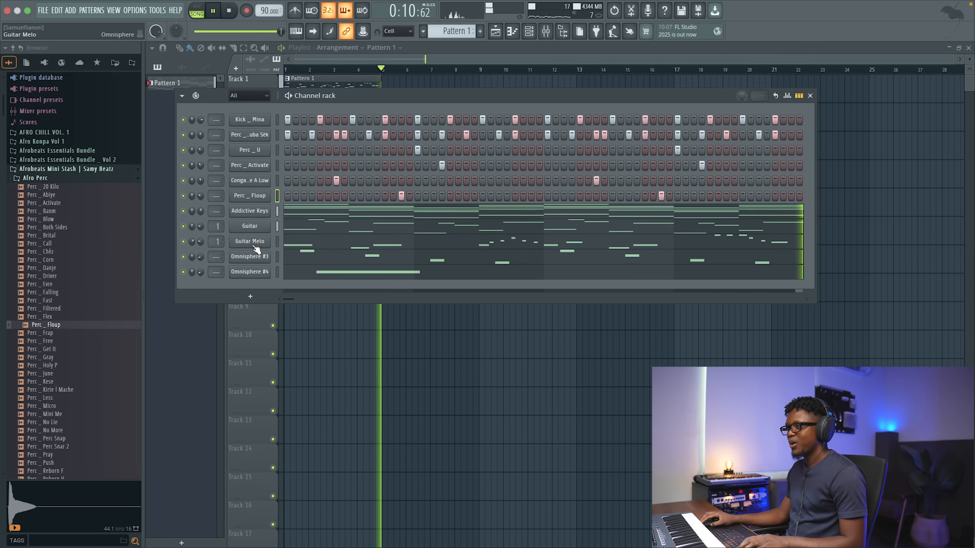
key("space")
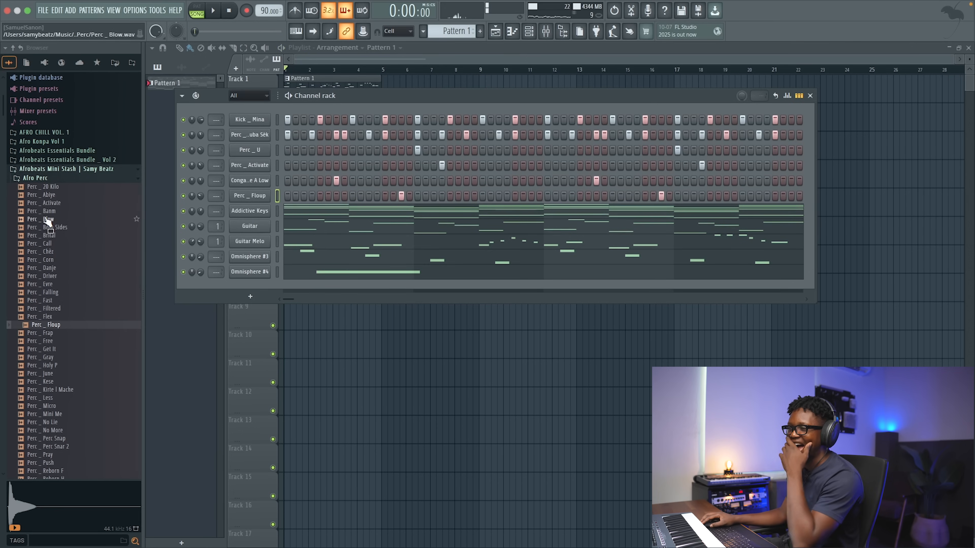
- Place the SHAKER loop from LOOP 1 of the AFRO CHILL VOL. 1 construction kit at the start of Track 2
left_click(45, 133)
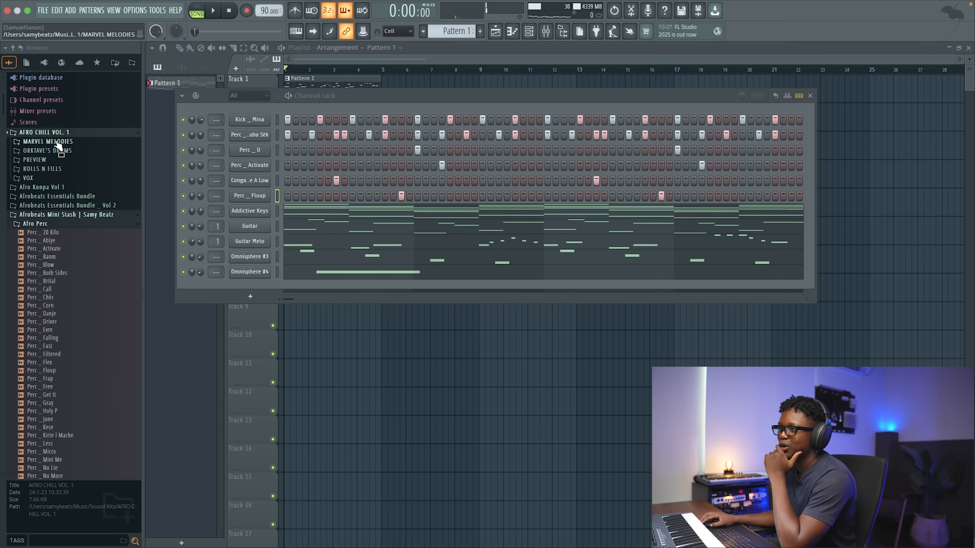
left_click(47, 150)
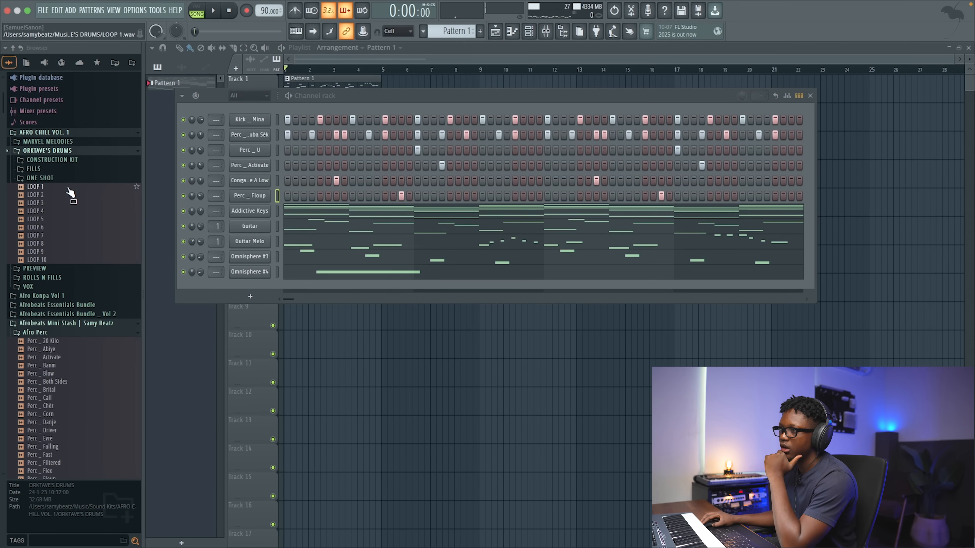
left_click(41, 179)
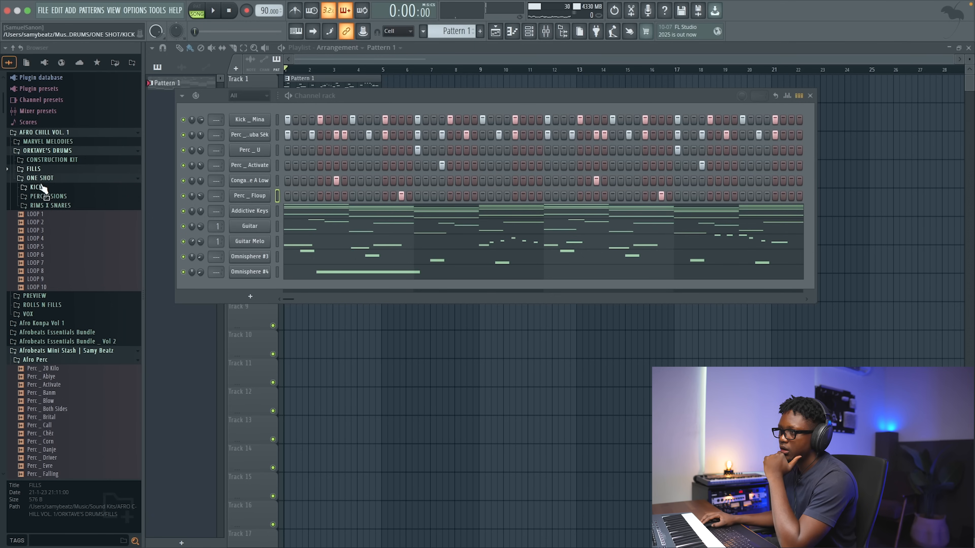
left_click(52, 160)
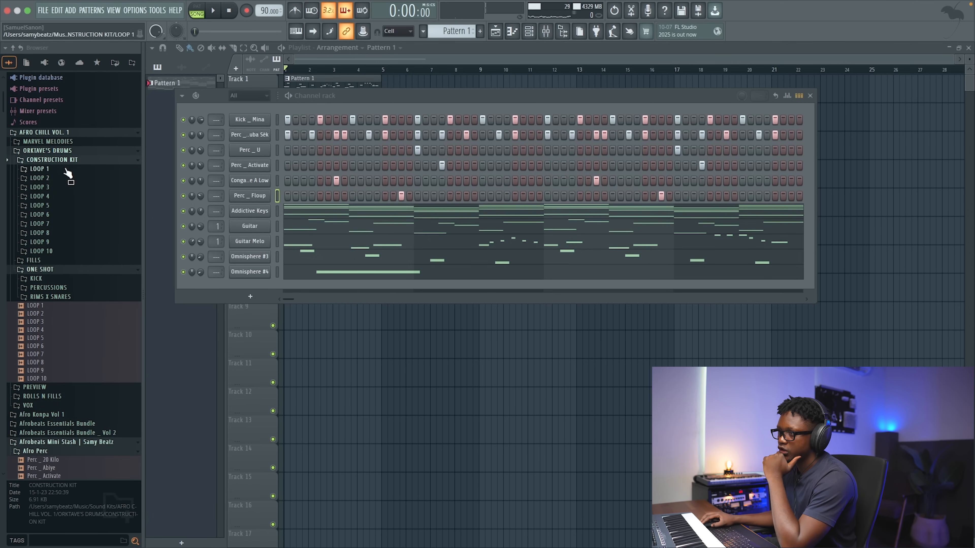
left_click(46, 171)
left_click_drag(38, 204, 234, 113)
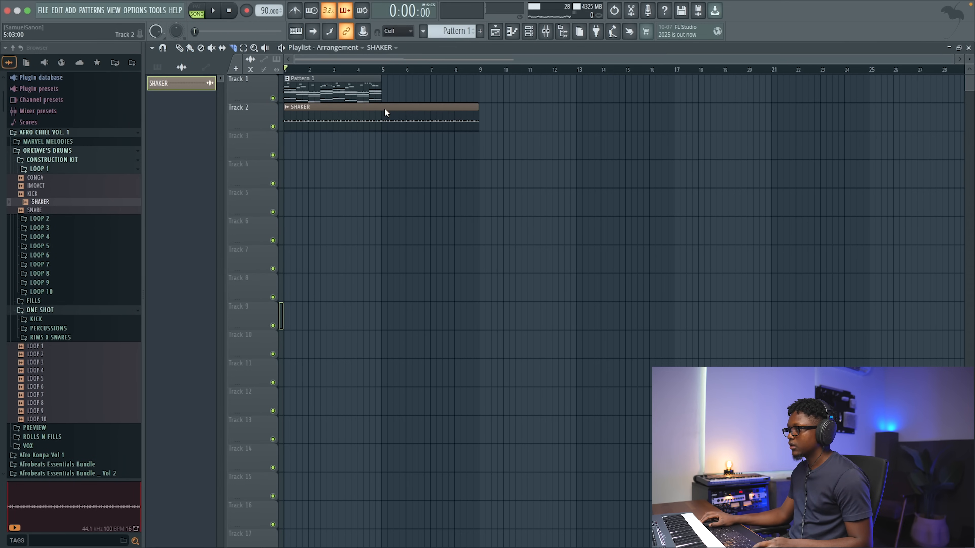
- Remove the SHAKER clip's part after bar 5 and lower its channel volume to about 62% during playback
right_click(423, 112)
key("space")
double_click(318, 116)
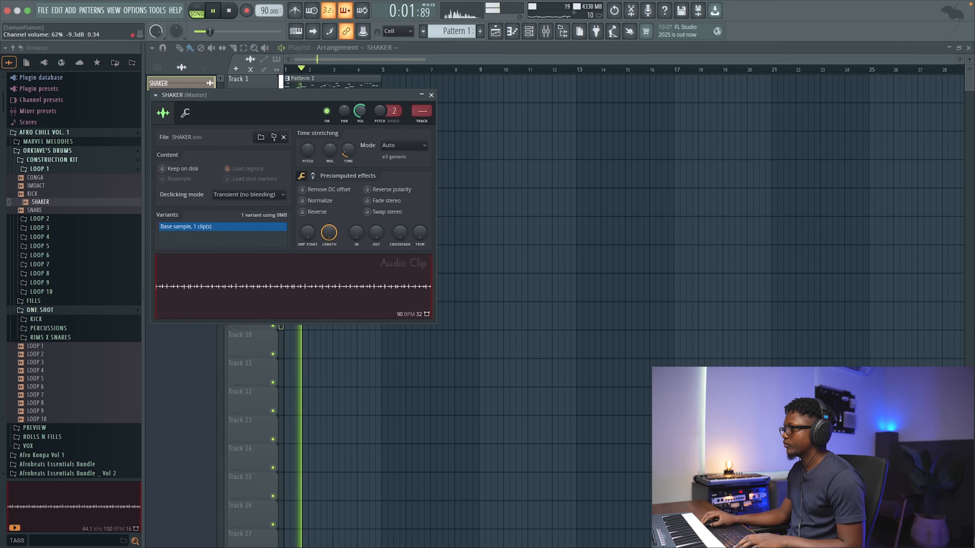
- Open the channel rack and set its channel filter to All
left_click(529, 35)
left_click(257, 96)
left_click(253, 105)
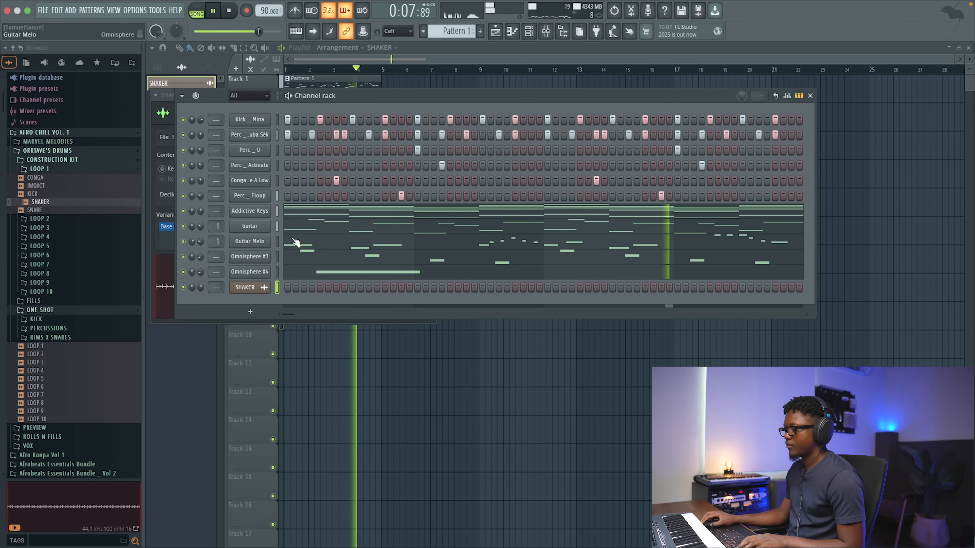
- Stop playback, add a SubBoomBass2 instrument channel and open its preset manager
left_click(437, 50)
left_click(533, 35)
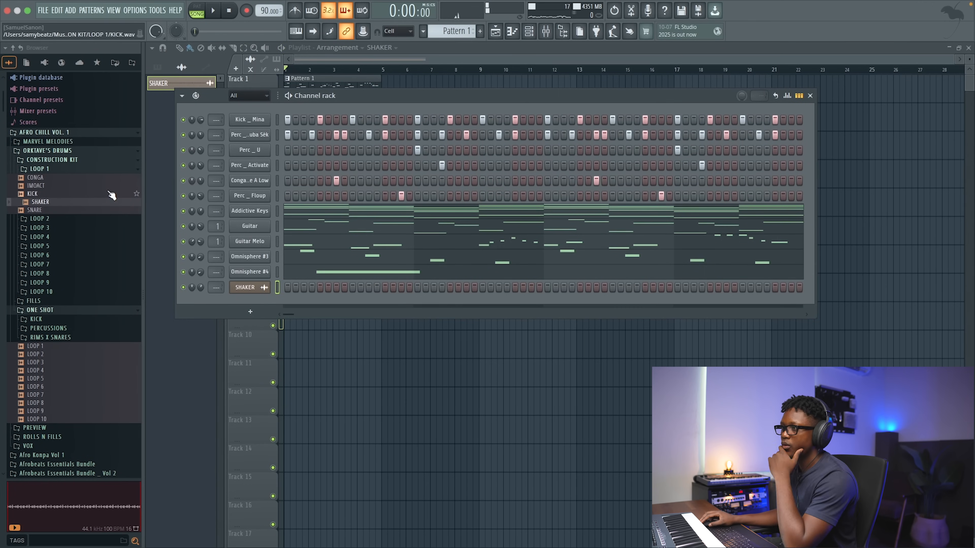
left_click(70, 10)
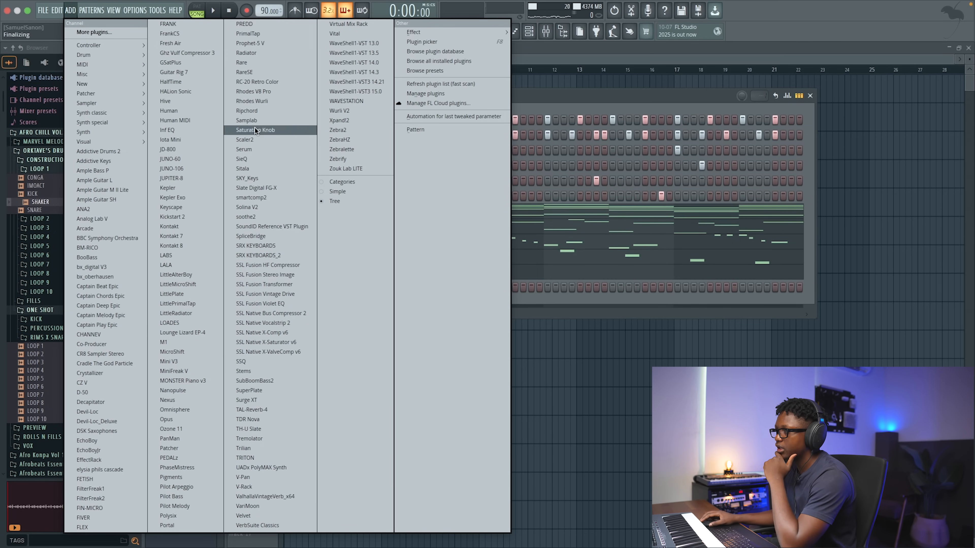
left_click(299, 381)
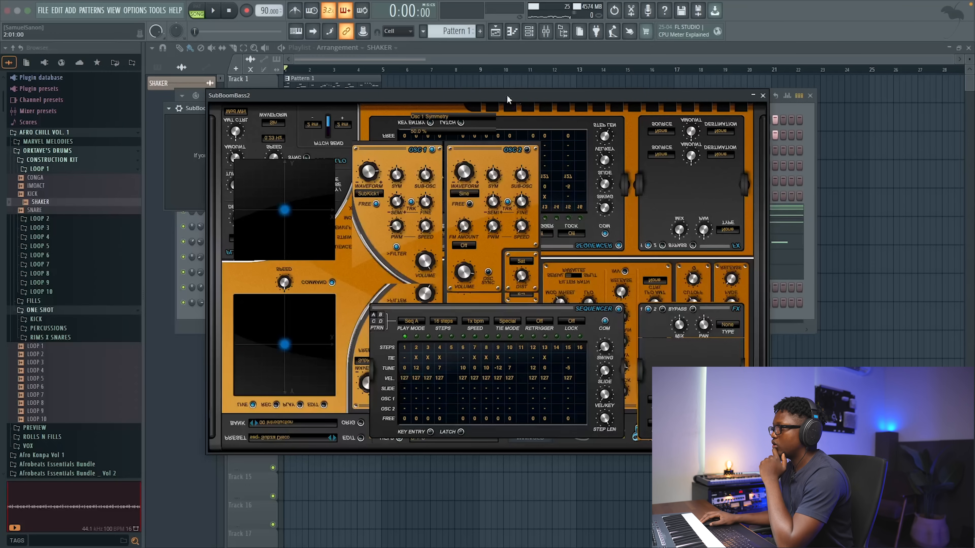
left_click_drag(507, 99, 501, 140)
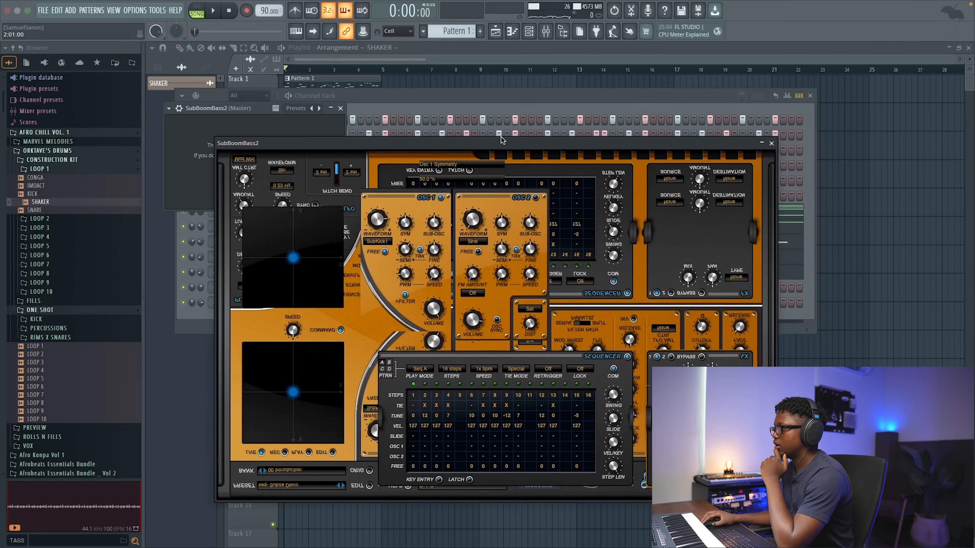
left_click(771, 143)
left_click(268, 178)
left_click(531, 116)
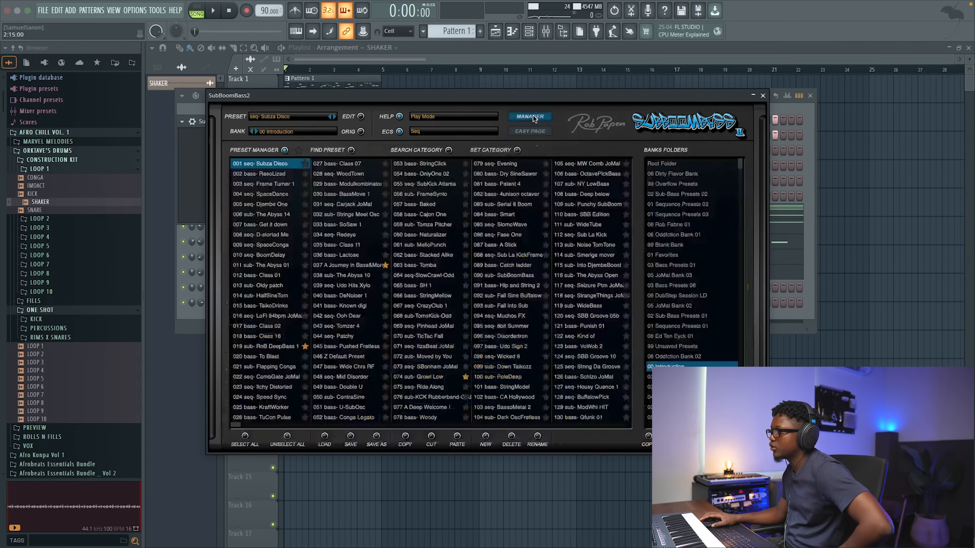
- Enter two short F#4 notes for SubBoomBass2 on steps 12 and 13 of bar 1, checking them in playback
key("space")
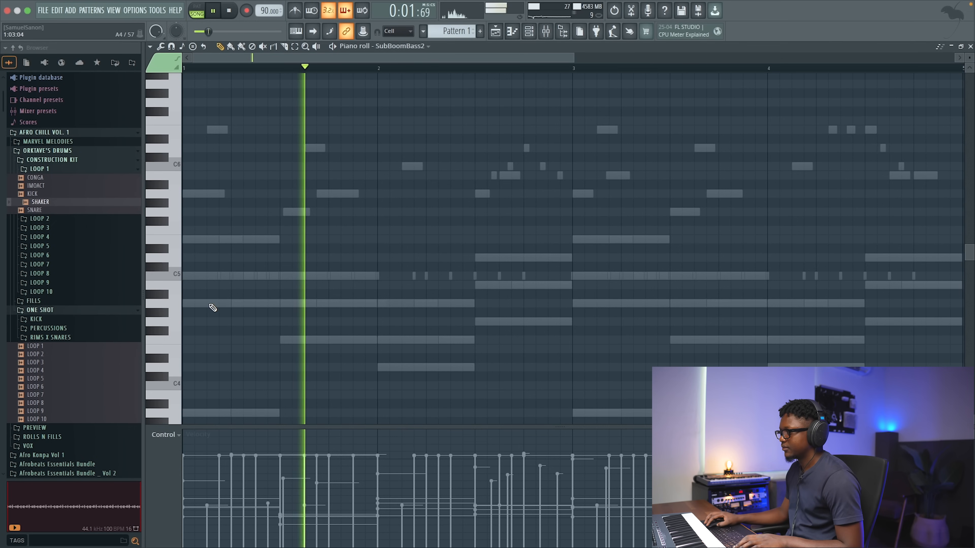
key("space")
left_click_drag(323, 303, 323, 340)
key("space")
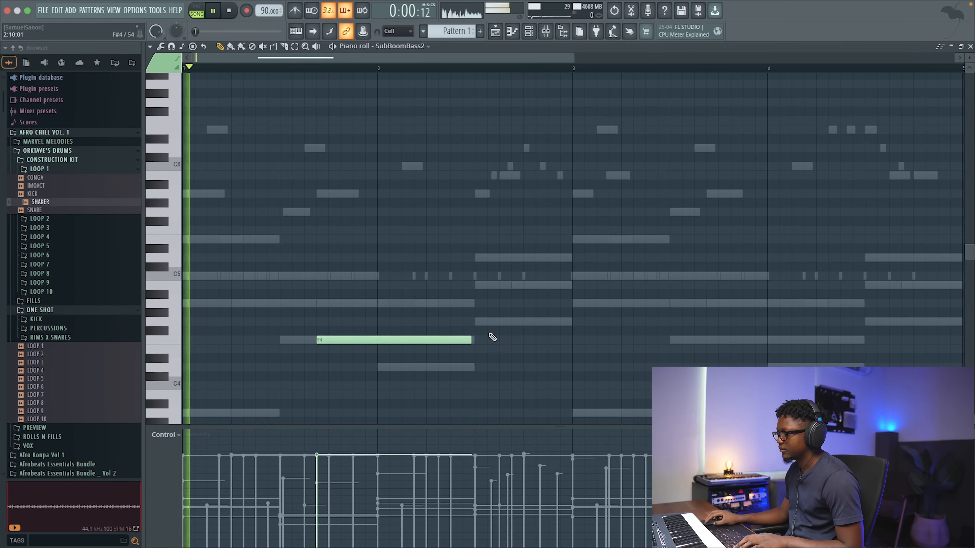
key("space")
key("space")
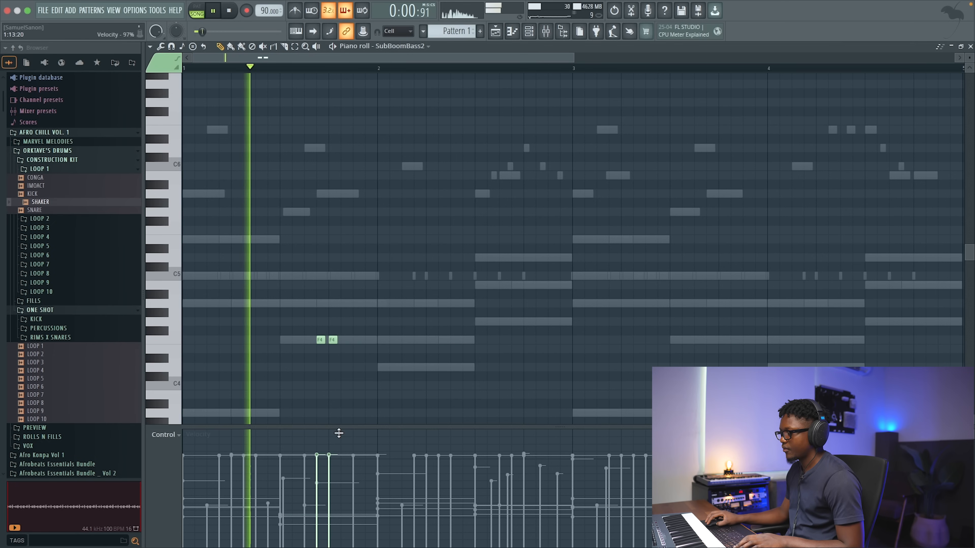
key("space")
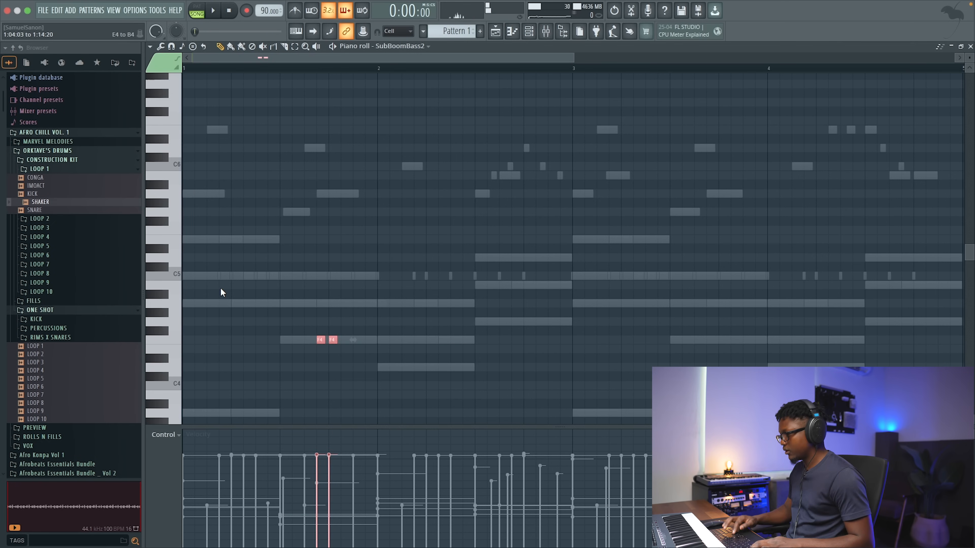
- Transpose the two SubBoomBass2 notes up one octave, duplicate bars 1–2 into bars 3–4 and close the piano roll
key("ctrl+Up")
key("space")
scroll(289, 283, "up", 1)
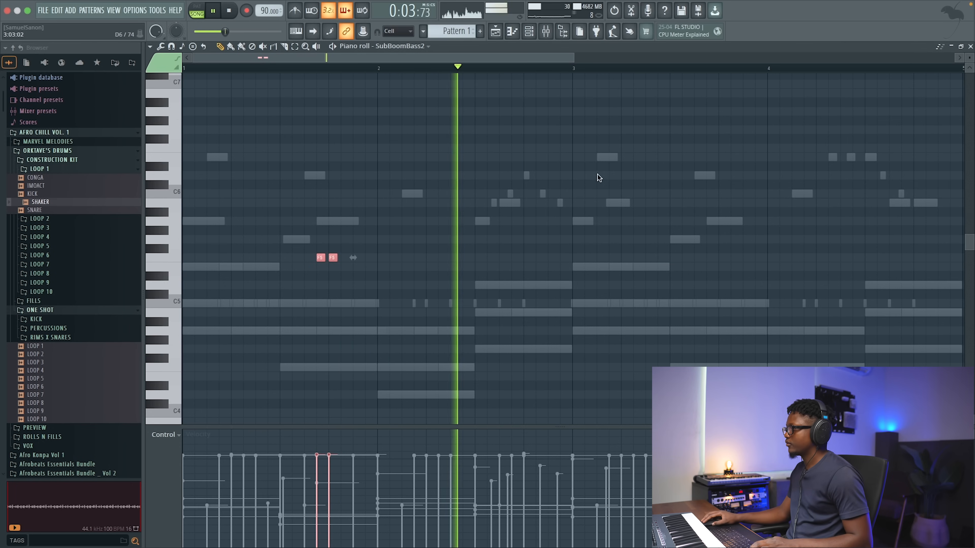
left_click_drag(574, 70, 4, 112)
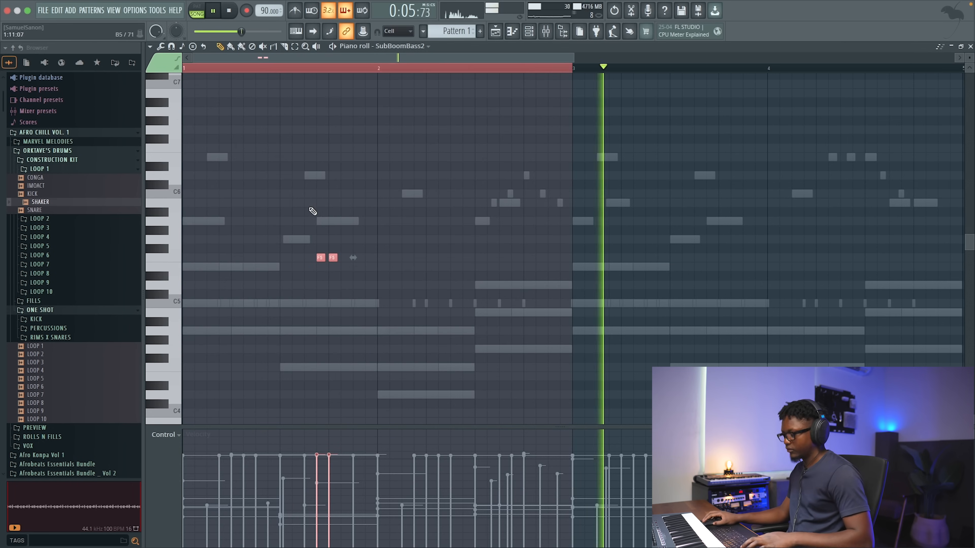
key("ctrl+b")
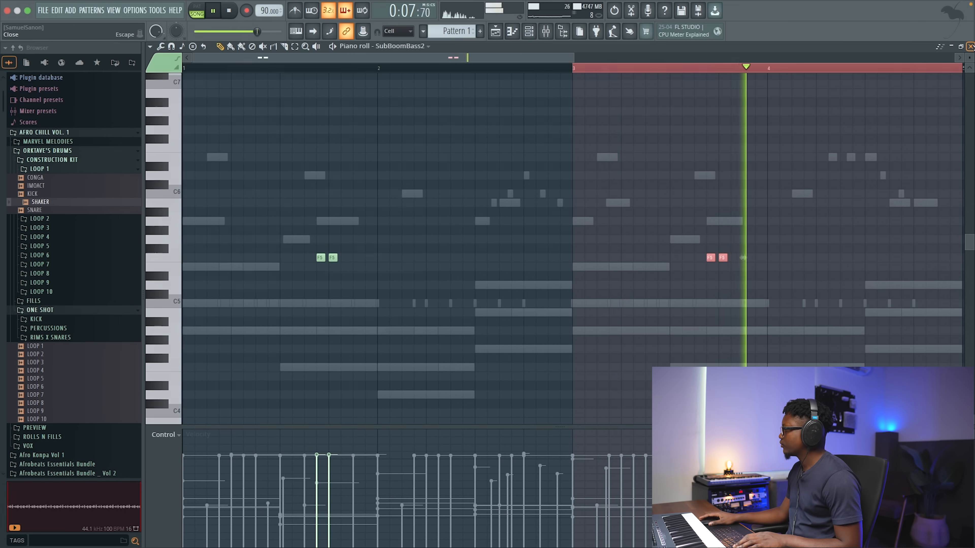
left_click(971, 46)
- Move the SubBoomBass2 channel directly above Addictive Keys and lower the Omnisphere #3 volume to about 9% during playback
key("space")
key("space")
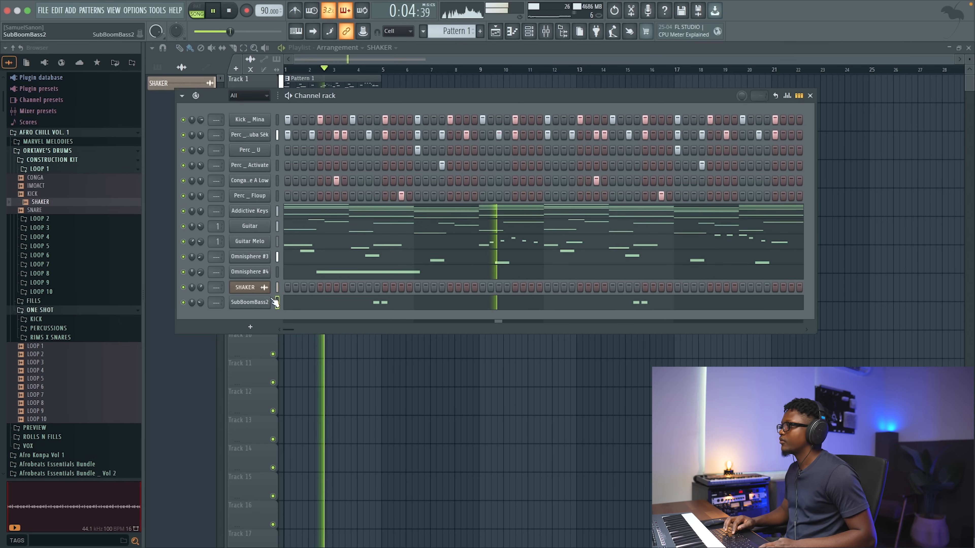
key("alt+Up")
key("alt+Up")
key("alt+Up")
key("alt+Up")
key("alt+Up")
key("alt+Up")
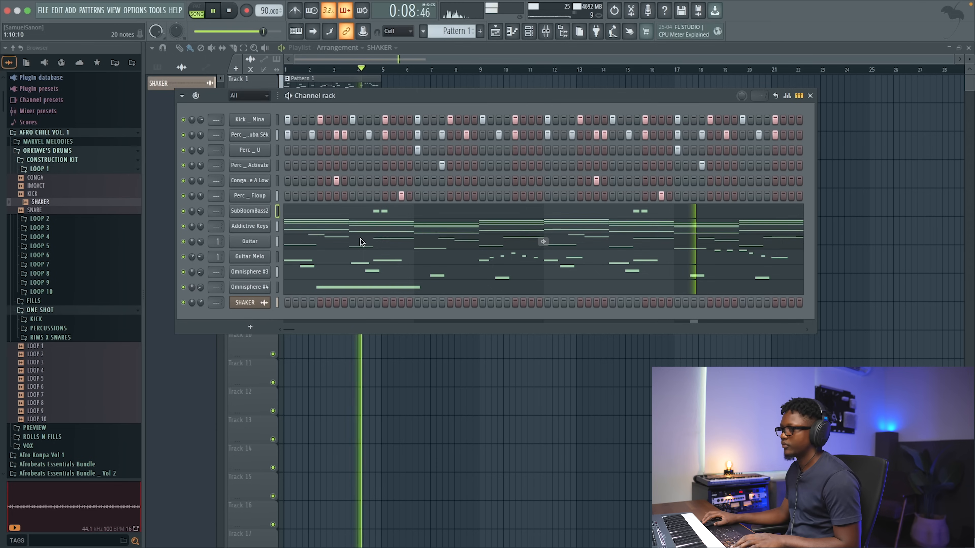
left_click_drag(200, 273, 200, 280)
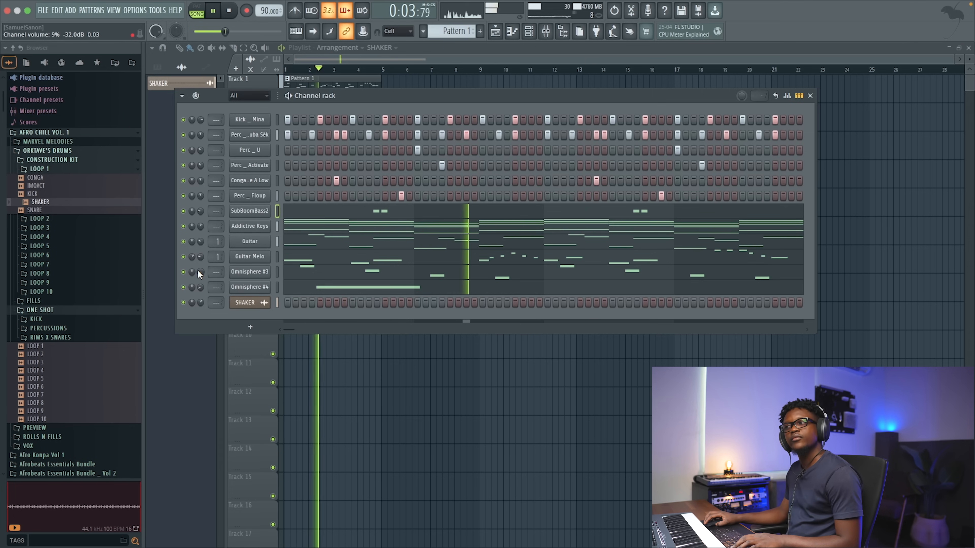
key("space")
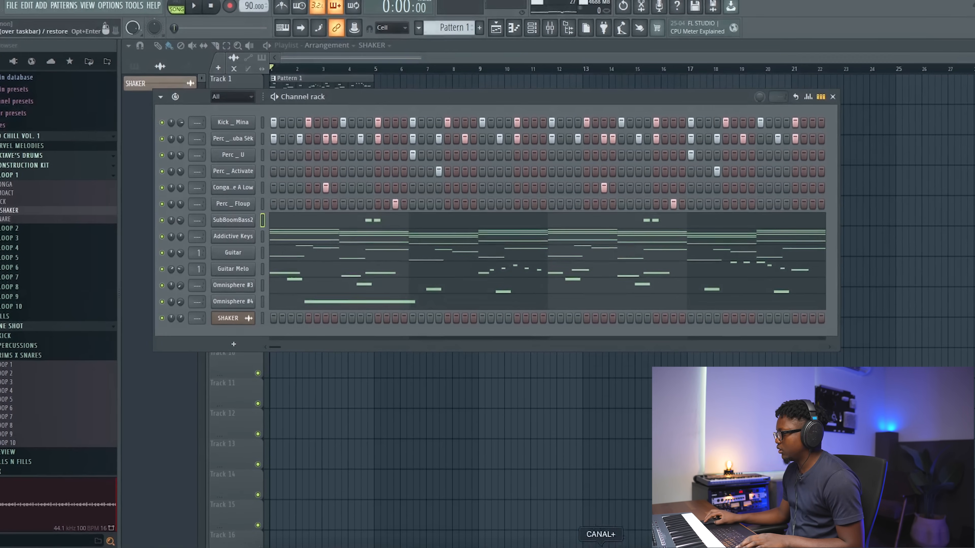
- Switch to Splice and audition the three most recent DS_VSH2 female vocal samples in the Sounds library
left_click(562, 541)
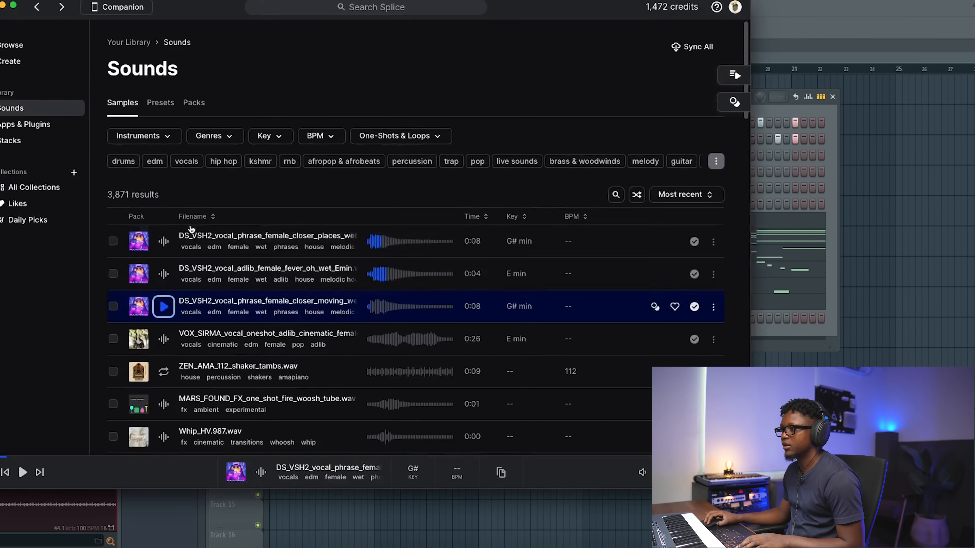
left_click(166, 246)
left_click(168, 280)
left_click(168, 312)
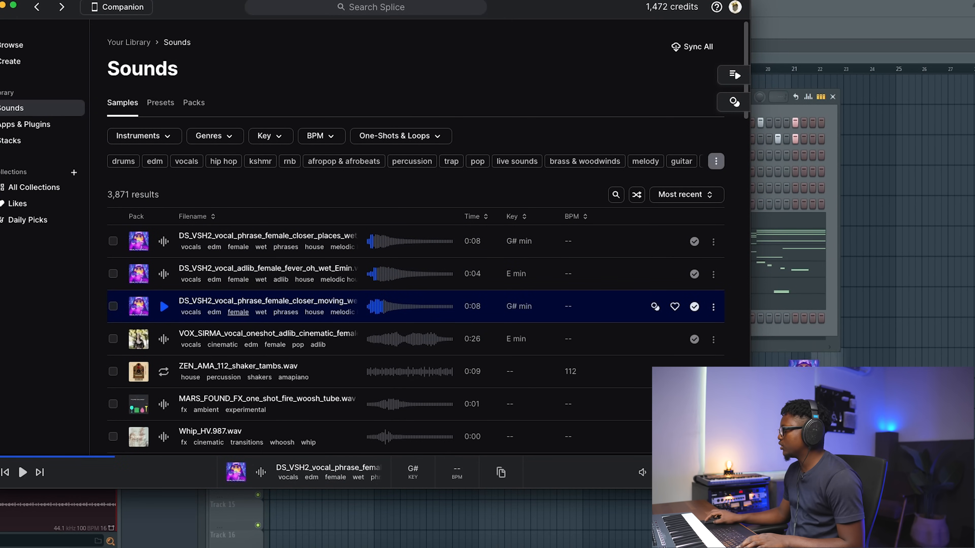
- Bring the DS_VSH2 "closer moving" G# minor vocal phrase into the FL Studio playlist on Track 4, halfway through bar 1
left_click_drag(801, 371, 821, 392)
left_click(363, 361)
left_click_drag(272, 182, 314, 159)
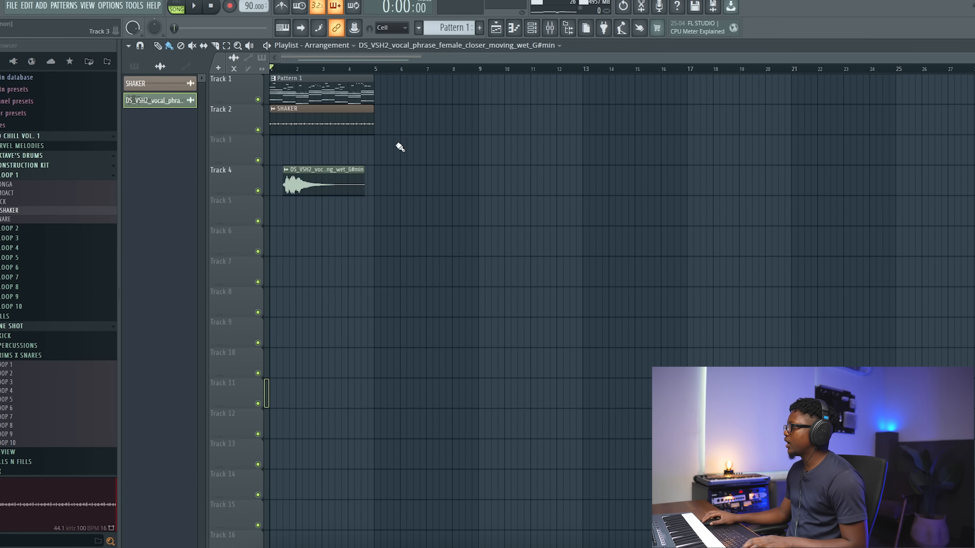
- Trim the quiet beginning off the vocal phrase clip on Track 4
left_click_drag(973, 57, 476, 84)
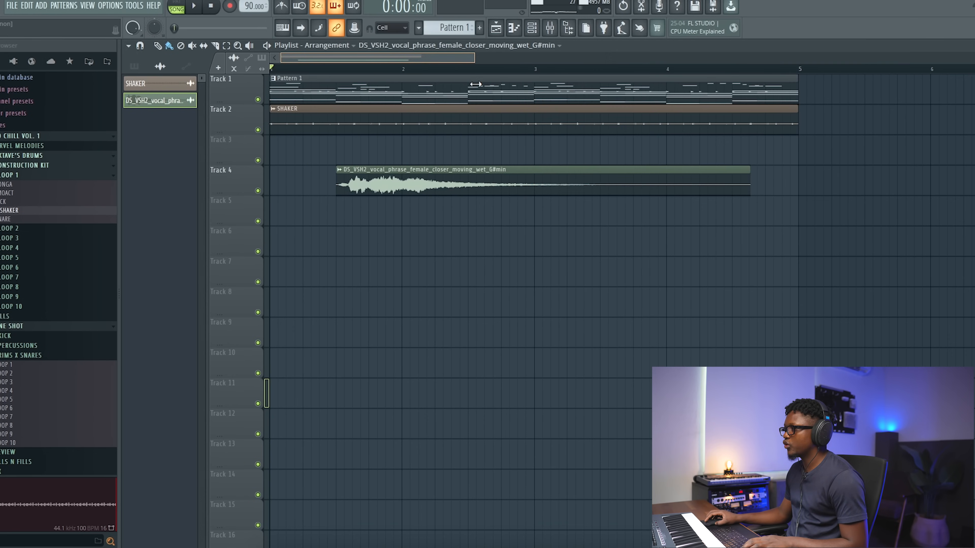
left_click(341, 170)
left_click(333, 164)
left_click_drag(334, 166, 344, 163)
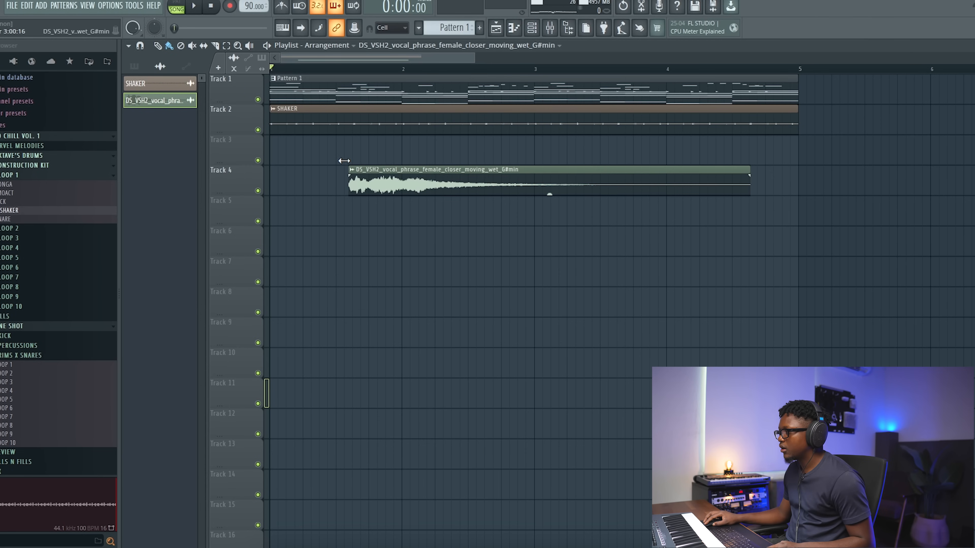
- Check the vocal clip's channel settings and shift the clip to start on the fourth beat of bar 1
double_click(380, 179)
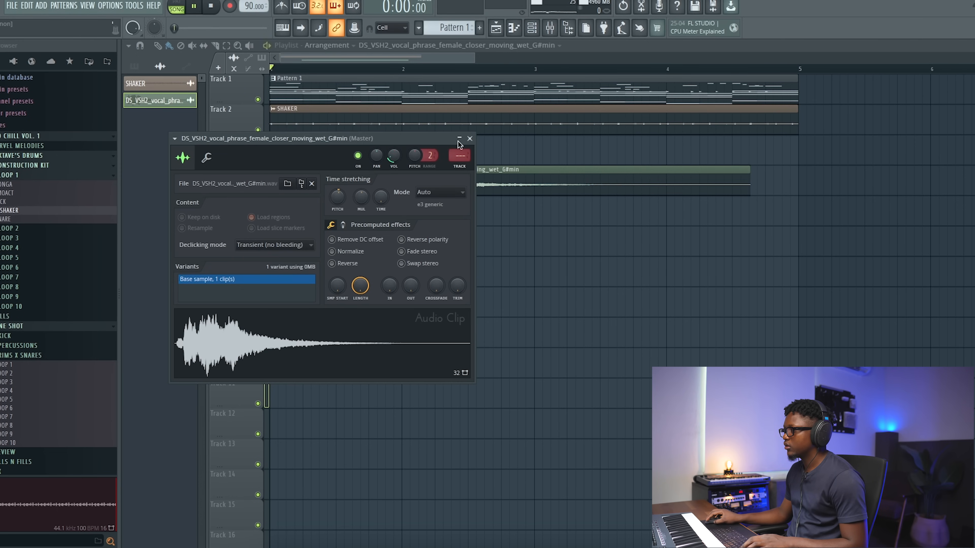
left_click(469, 138)
left_click_drag(387, 187, 403, 186)
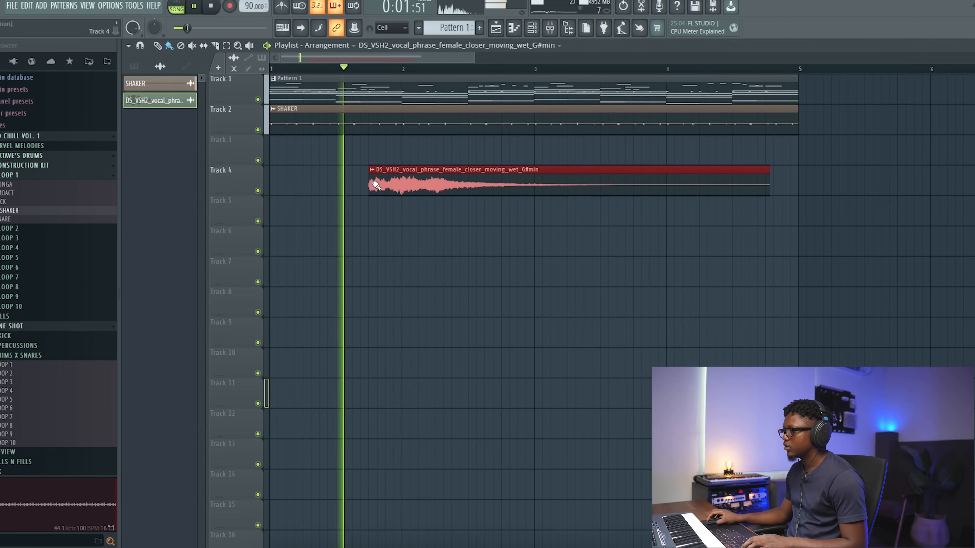
- Lower the vocal phrase's channel volume to about 16%, replay the song and close the channel settings
double_click(404, 186)
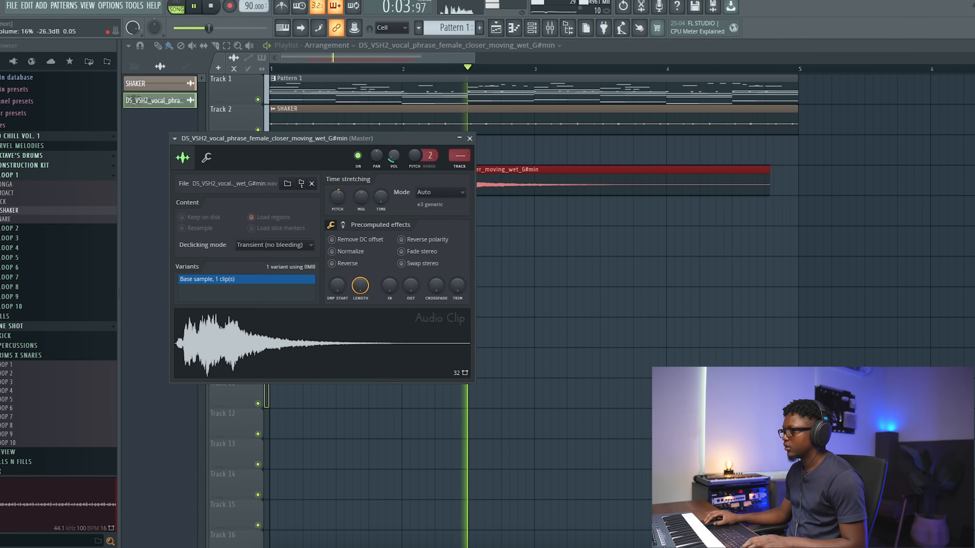
key("space")
key("space")
left_click(470, 138)
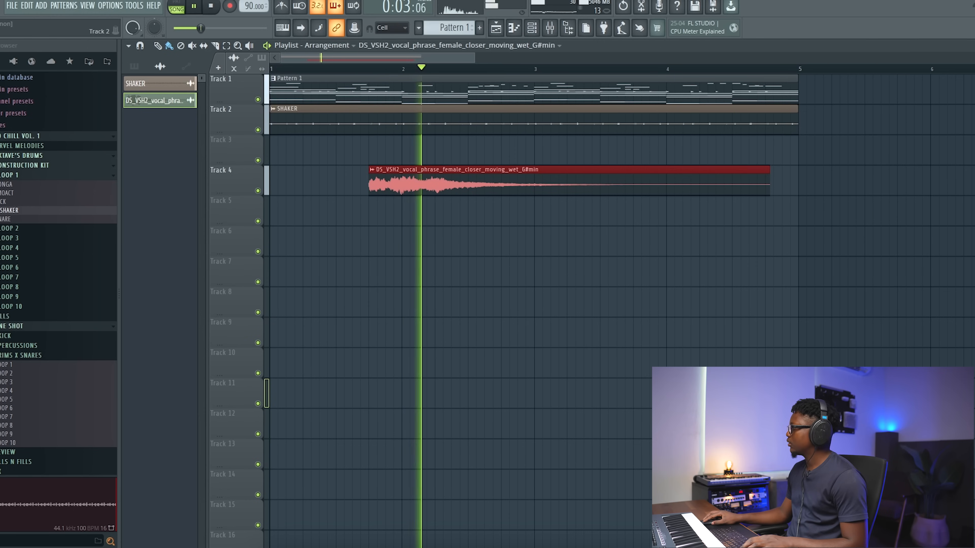
- Open the channel rack and switch its channel filter from Audio to All
scroll(483, 134, "up", 2, "alt")
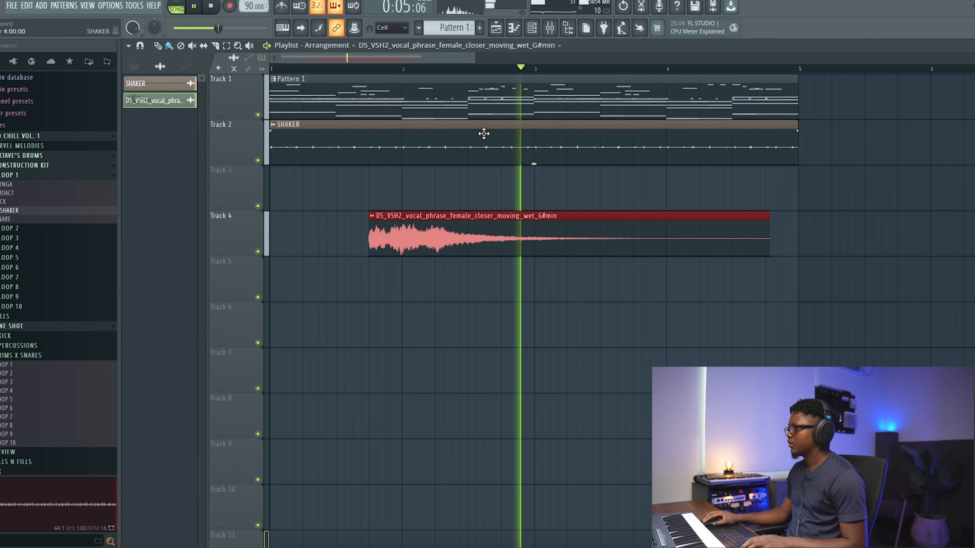
left_click(531, 28)
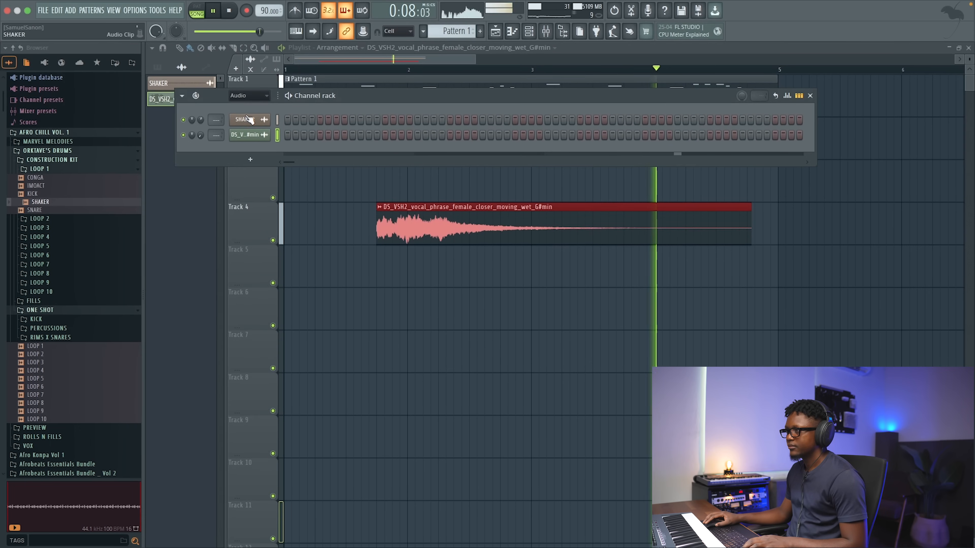
left_click(230, 94)
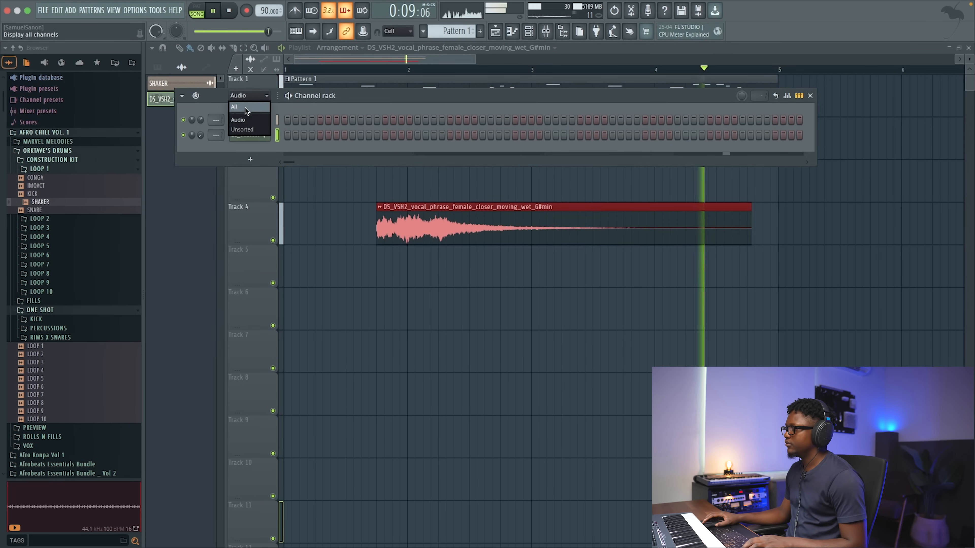
left_click(226, 101)
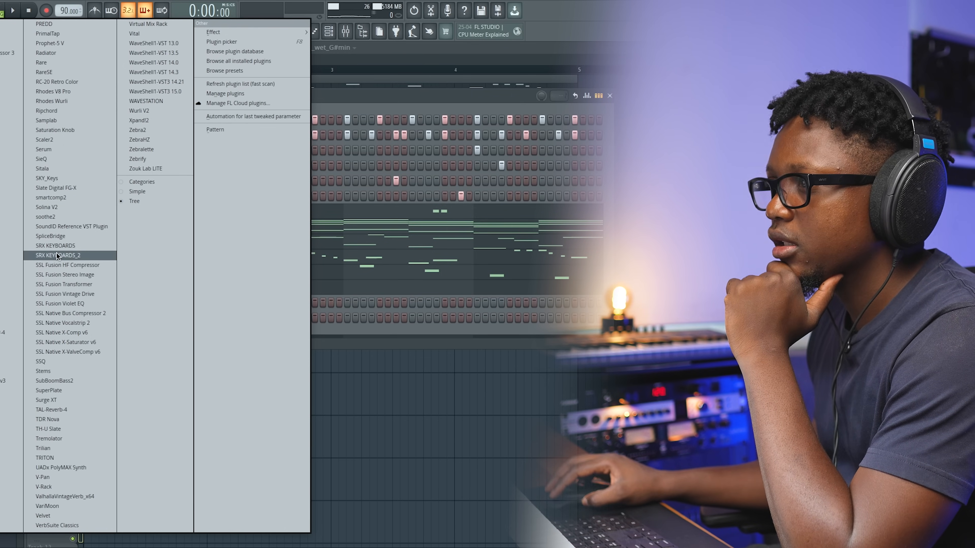
- Add a SKY_Keys instrument channel, load its Key _ Bass preset and close the plugin window
left_click(52, 178)
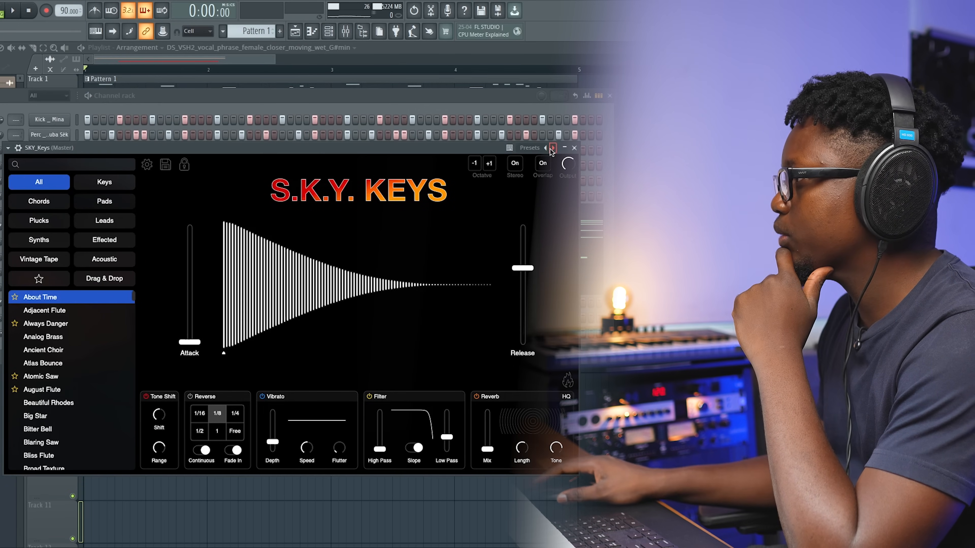
left_click(553, 147)
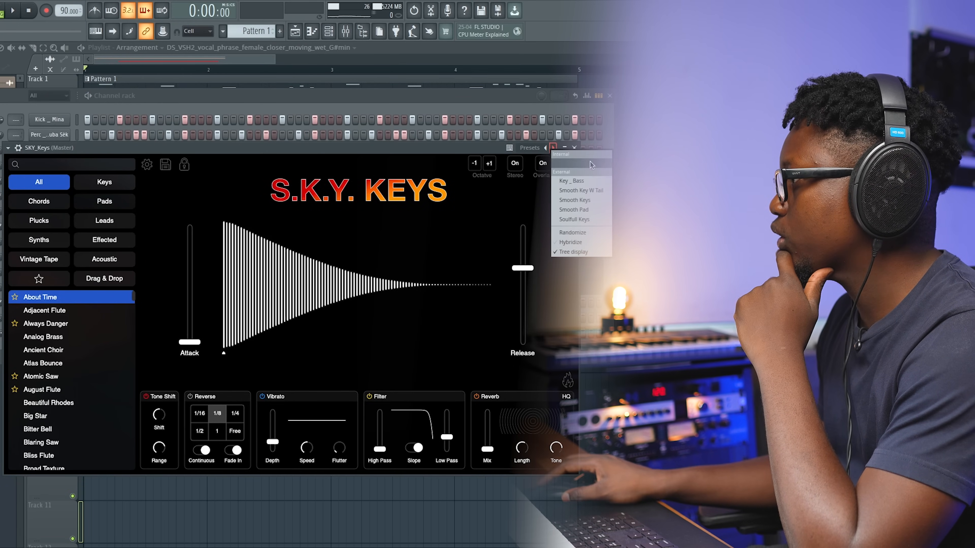
left_click(590, 181)
left_click(574, 148)
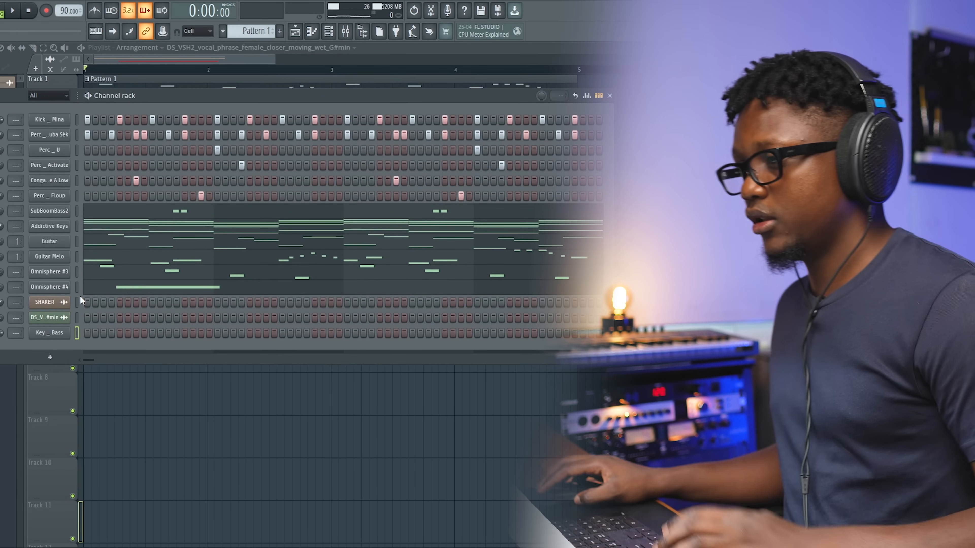
- Start the Key _ Bass line in bar 1 with short A2 notes on steps 1 and 5 and an A1 note on step 7
right_click(69, 329)
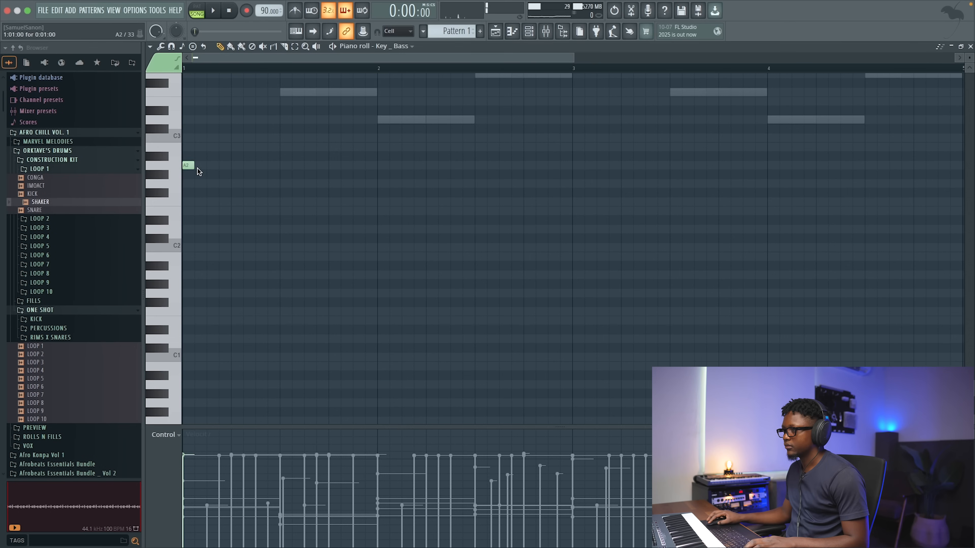
key("space")
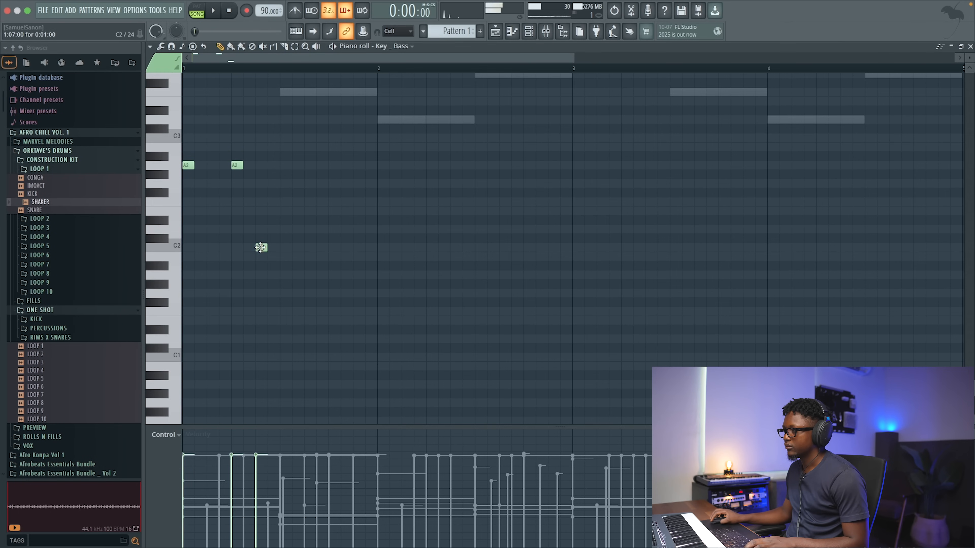
left_click_drag(261, 247, 261, 274)
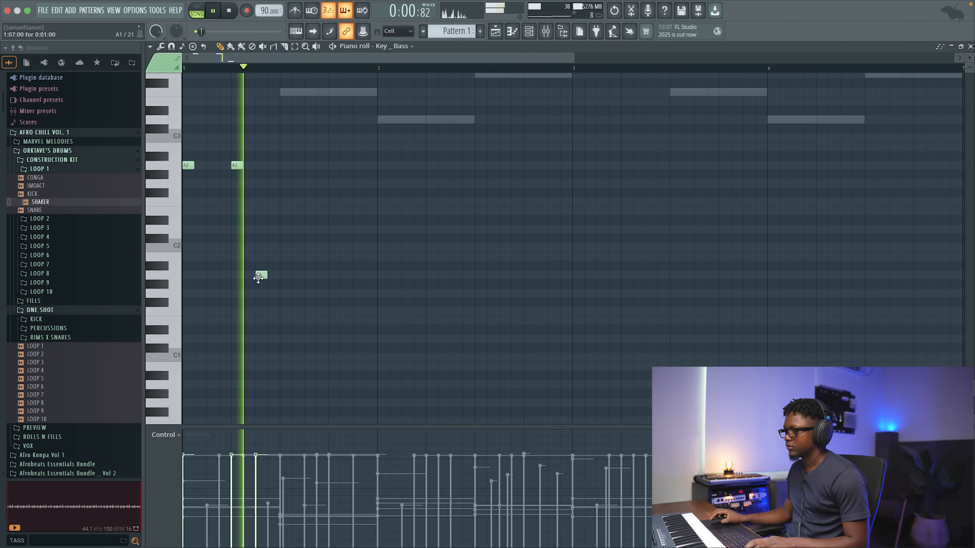
- Add a short bass note on step 9 of bar 1 and lower it an octave to F2
left_click(281, 184)
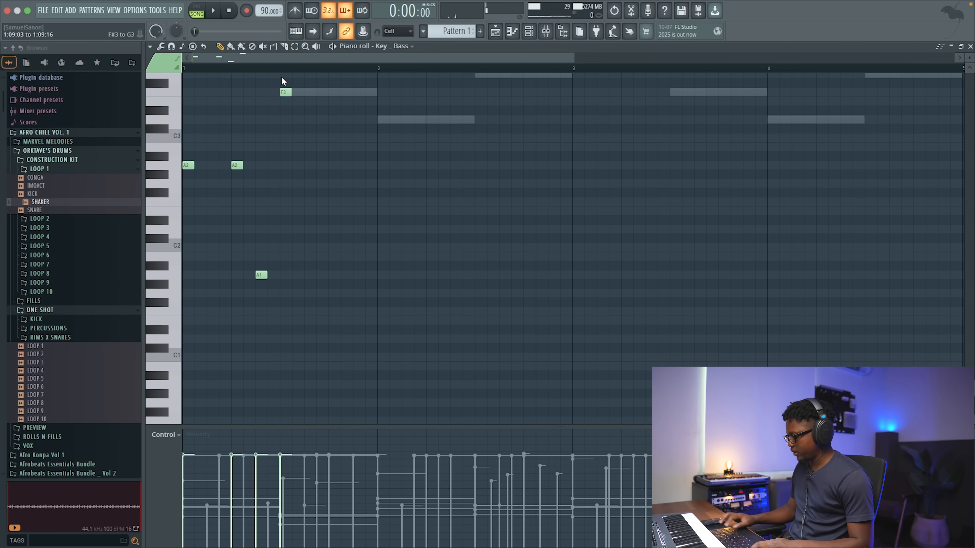
scroll(281, 77, "right", 1)
left_click_drag(294, 94, 256, 92)
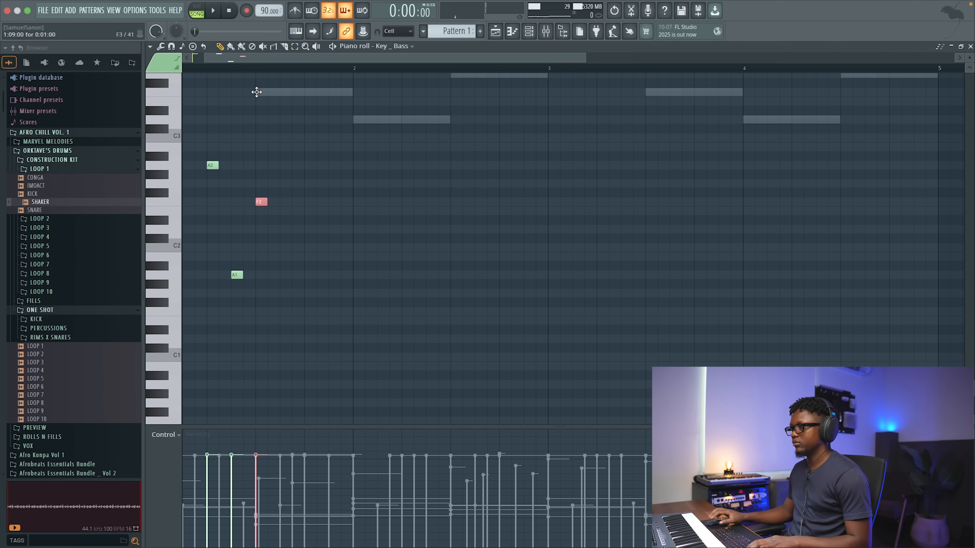
- Add a second F2 note on step 15 of bar 1, make it two steps long and check it in playback
scroll(257, 91, "up", 4)
scroll(257, 91, "left", 1)
scroll(256, 91, "down", 2)
key("space")
key("space")
left_click(357, 256)
key("space")
left_click_drag(364, 258, 373, 260)
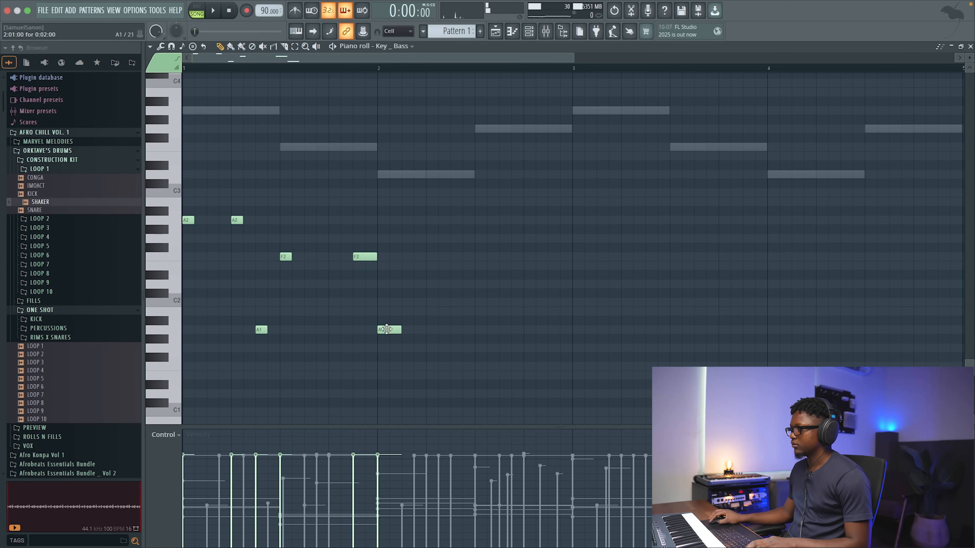
- Place a two-step D3 note, move it to the start of bar 2 and lower it an octave to D2
double_click(383, 175)
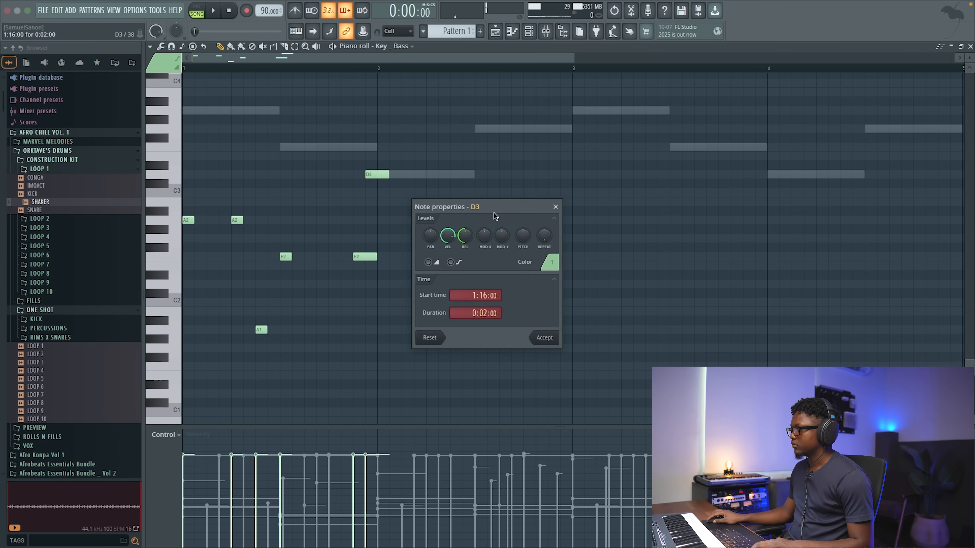
left_click(553, 205)
key("space")
key("space")
left_click_drag(376, 174, 387, 164)
key("space")
key("ctrl+Down")
- Add a one-step F2 note on step 13 of bar 1, lengthen the A1 note to two steps and play the line
key("space")
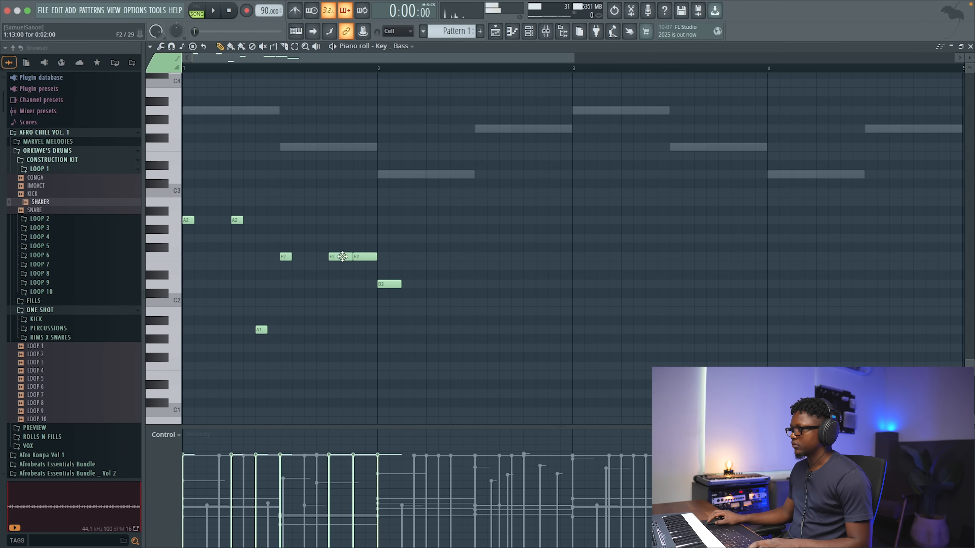
key("space")
left_click_drag(267, 329, 280, 329)
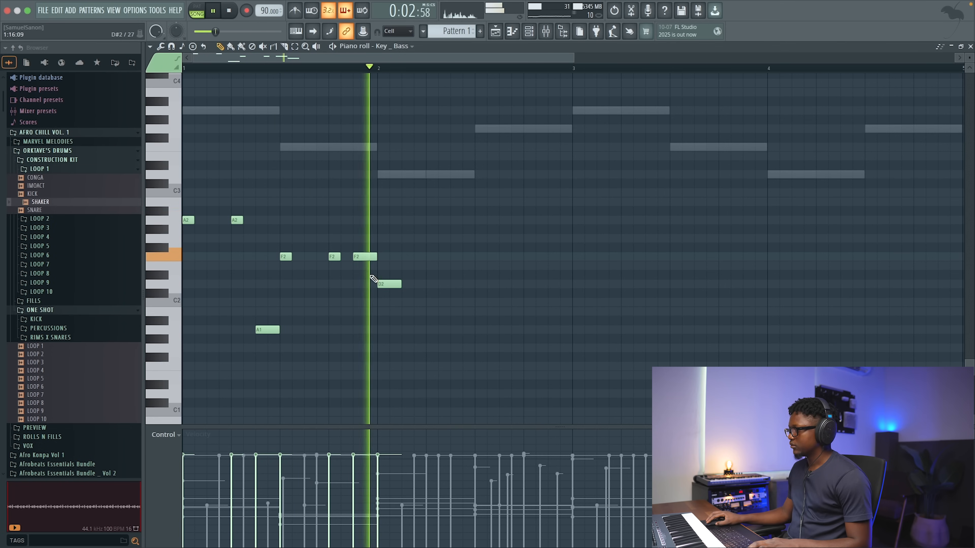
key("space")
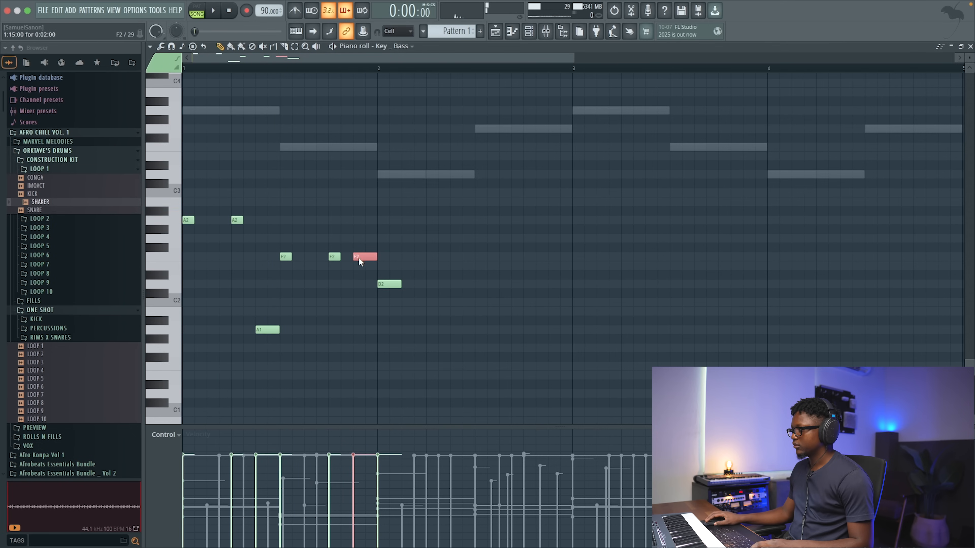
- Try A1 on step 5 and A2 on step 7 of bar 1, play it and undo both octave changes
scroll(358, 257, "down", 3)
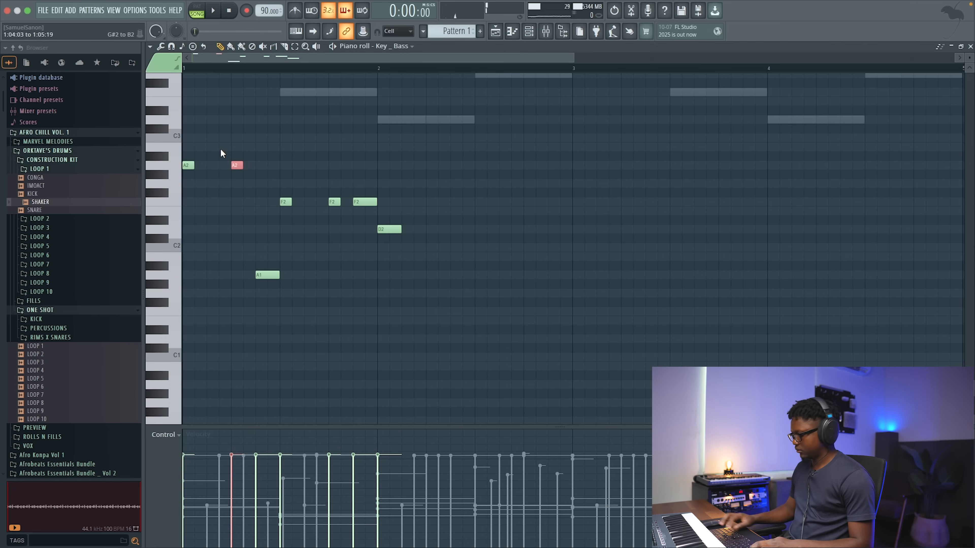
key("ctrl+Down")
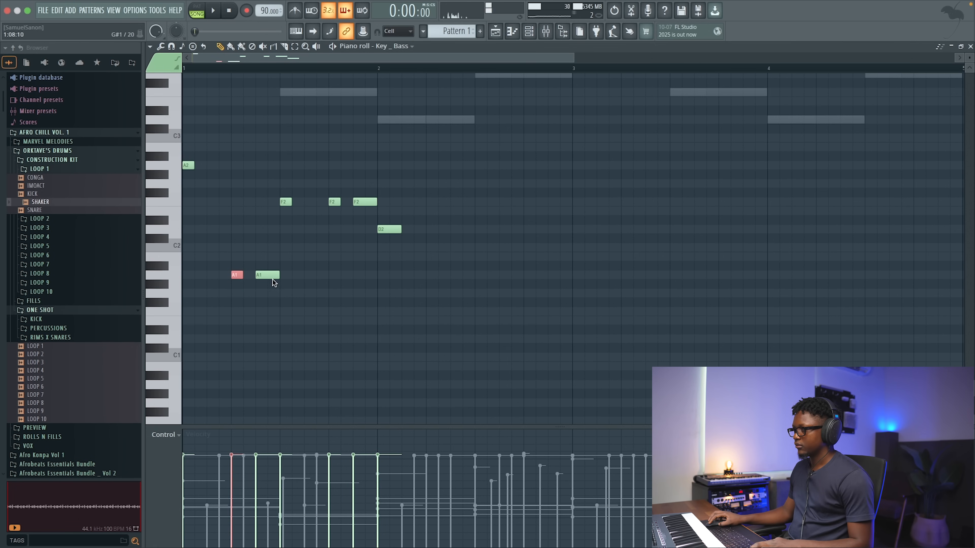
key("ctrl+Up")
key("space")
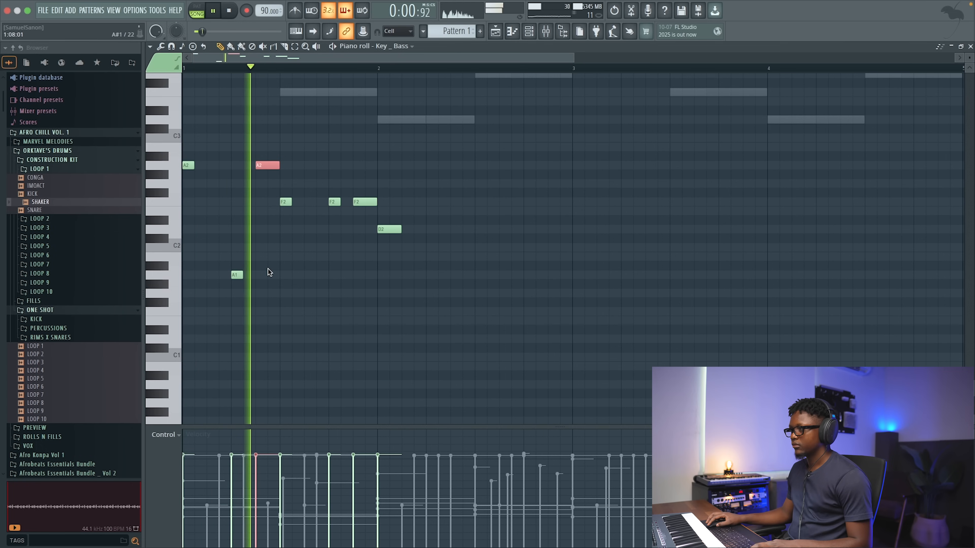
key("space")
key("ctrl+z")
key("ctrl+z")
- Lower the F2 note on step 15 of bar 1 by an octave to F1 while the song plays
key("space")
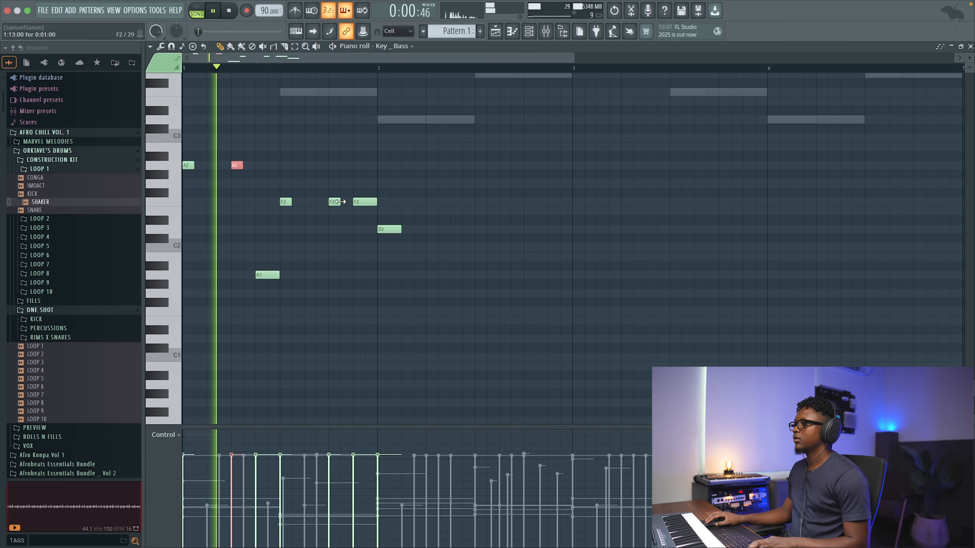
left_click(364, 202)
key("ctrl+Down")
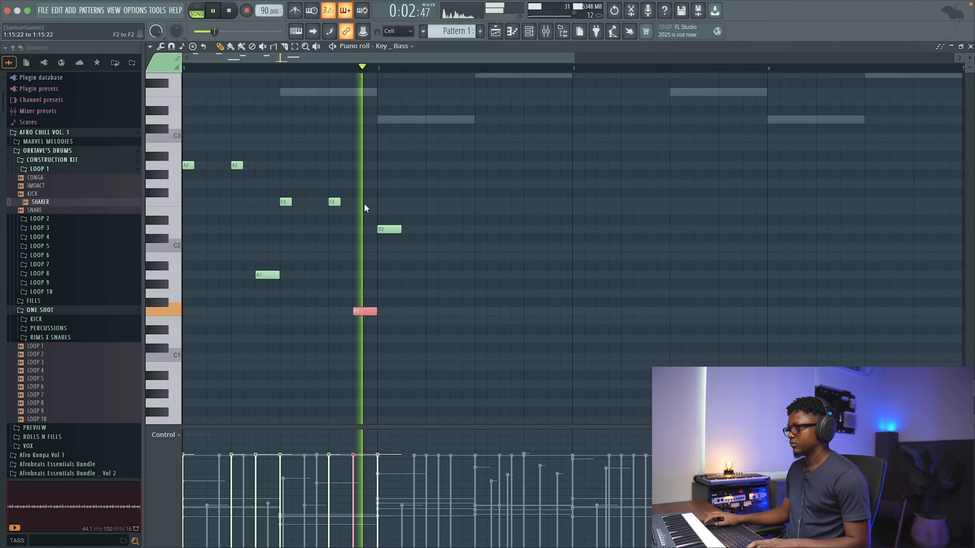
key("space")
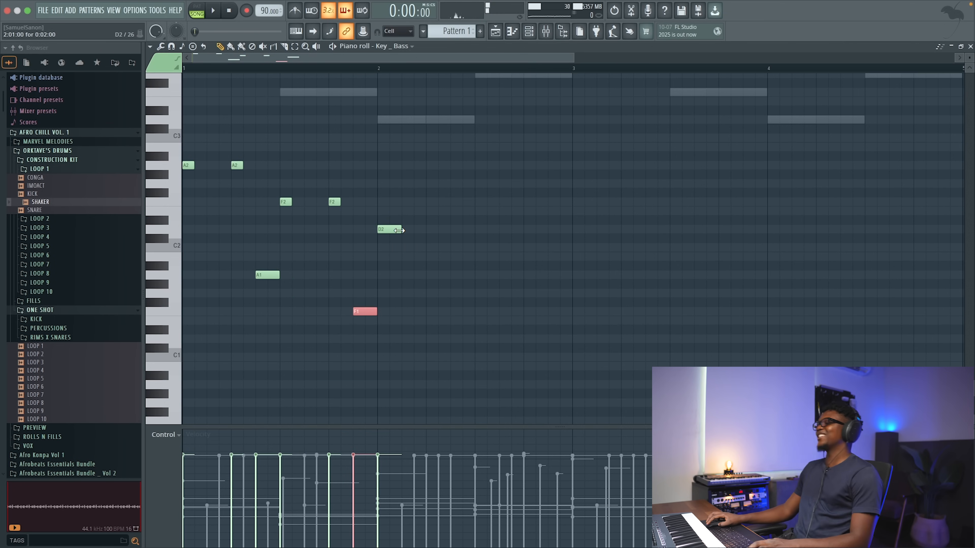
- Continue the bassline in bar 2 with a one-step D2 note on step 5 and a two-step D1 note on step 7
key("space")
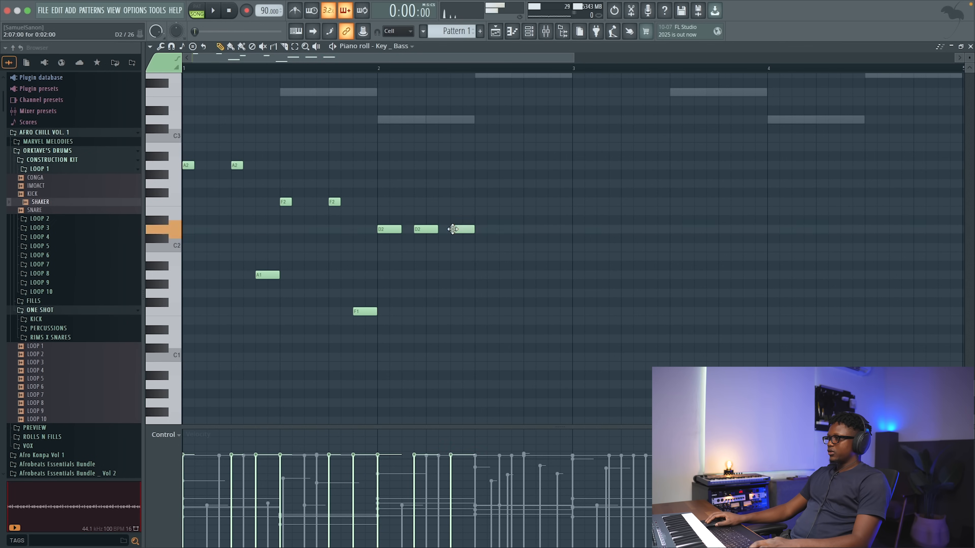
key("space")
key("ctrl+Down")
left_click(424, 230)
left_click_drag(425, 231, 438, 231)
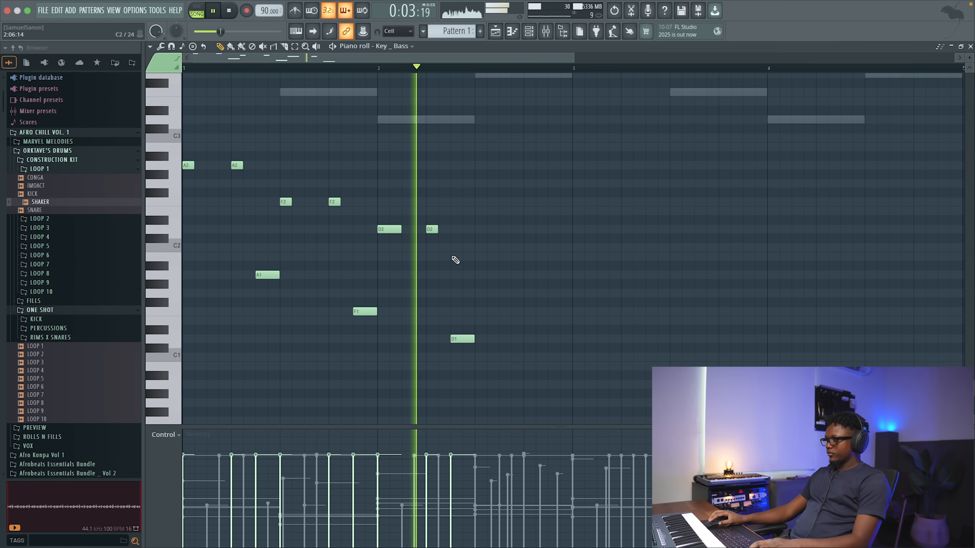
scroll(452, 294, "down", 1)
key("space")
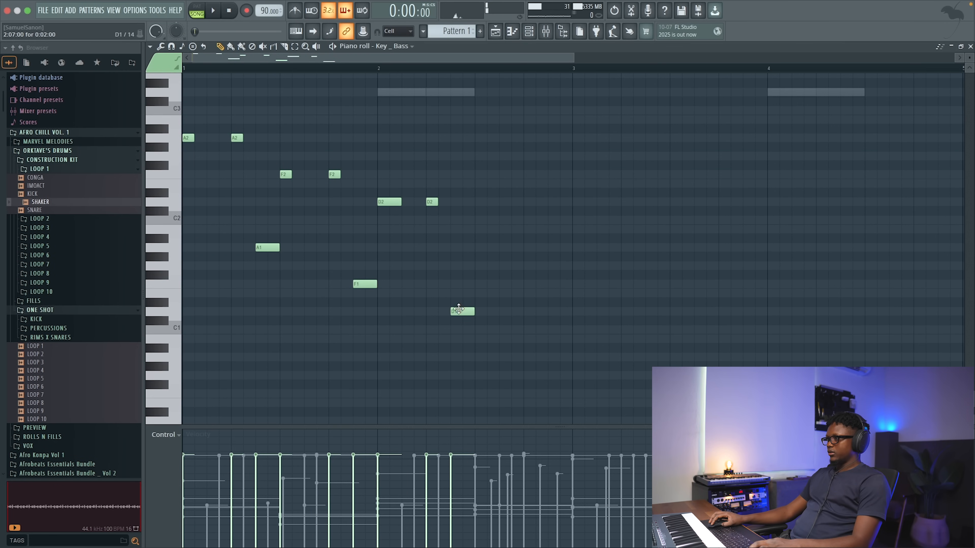
- Finish bar 2 with two-step G2 notes on steps 9 and 13 and a two-step G1 note on step 15
scroll(485, 116, "up", 4)
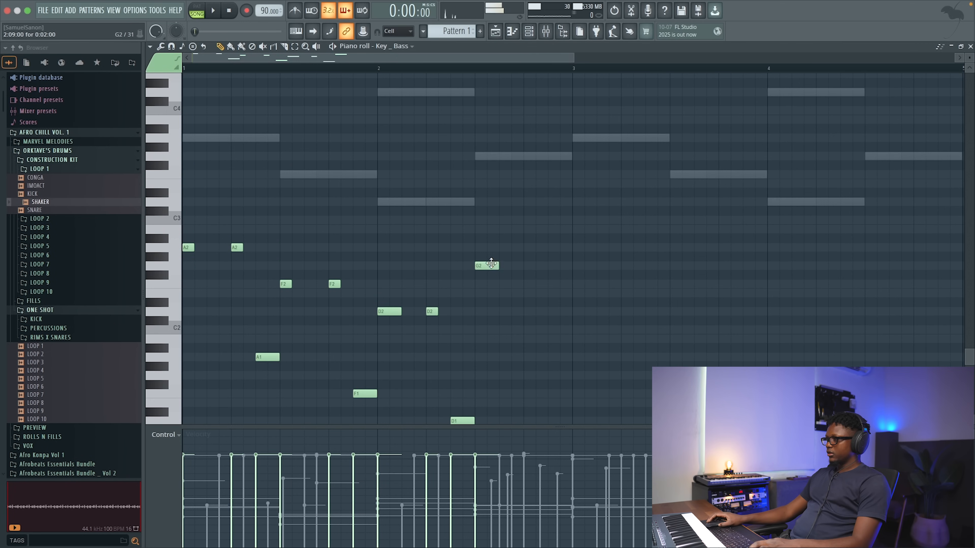
scroll(491, 263, "down", 2)
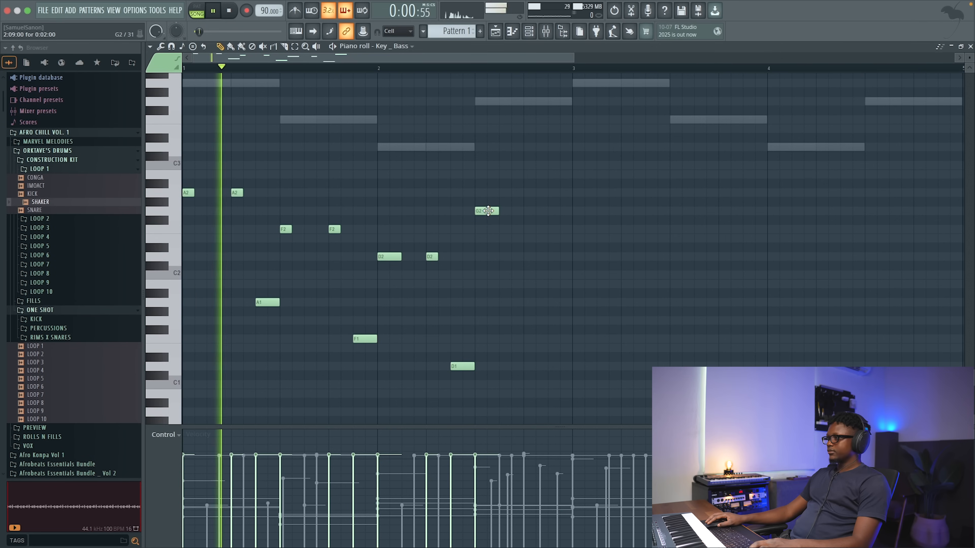
left_click(516, 211)
left_click(555, 211)
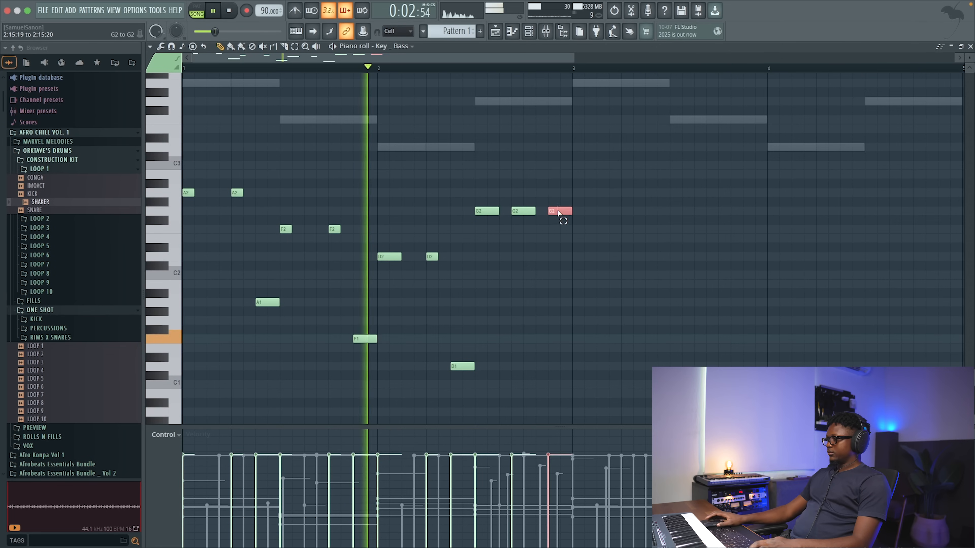
key("ctrl+Down")
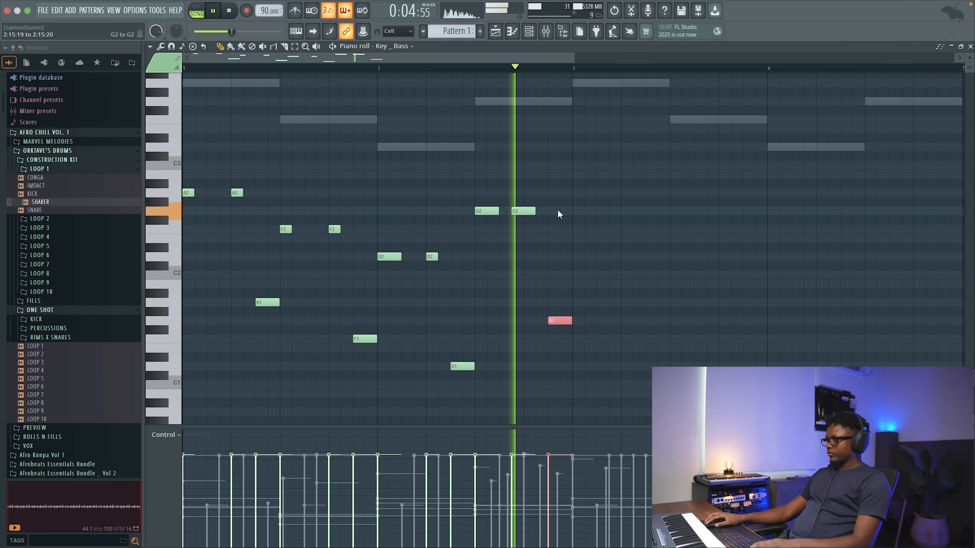
left_click_drag(521, 211, 533, 210)
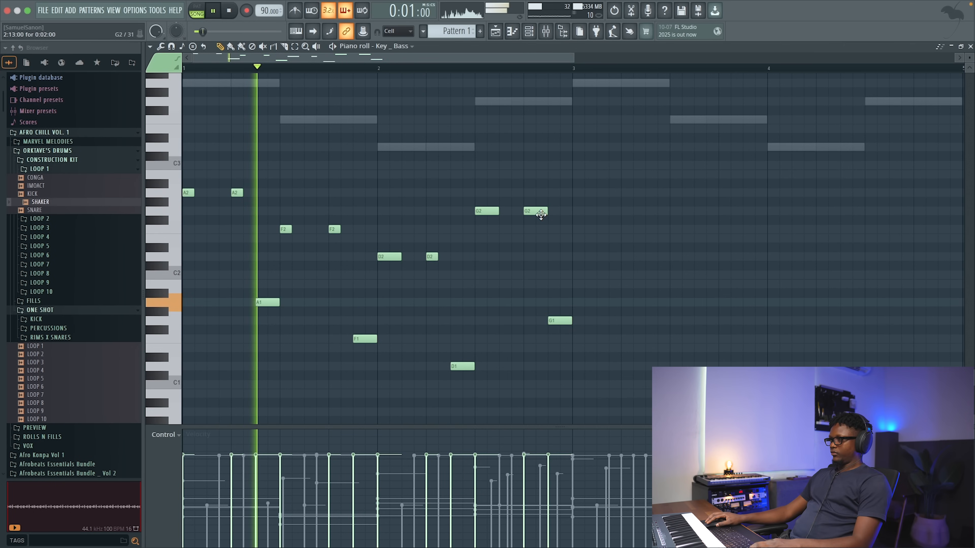
- Duplicate the whole two-bar bassline into bars 3 and 4, close the piano roll and play the song
scroll(549, 211, "down", 3)
scroll(553, 212, "right", 1)
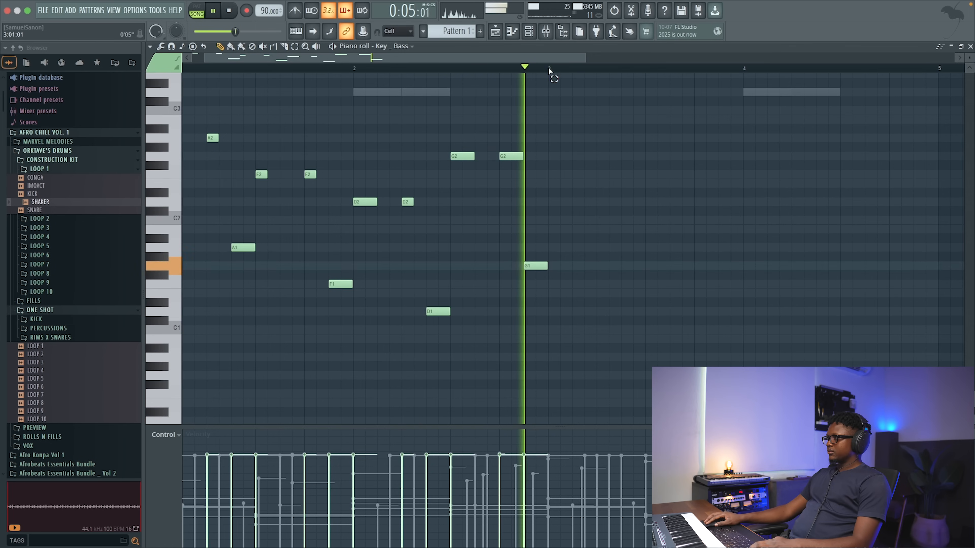
scroll(548, 72, "left", 1)
key("ctrl+a")
key("ctrl+b")
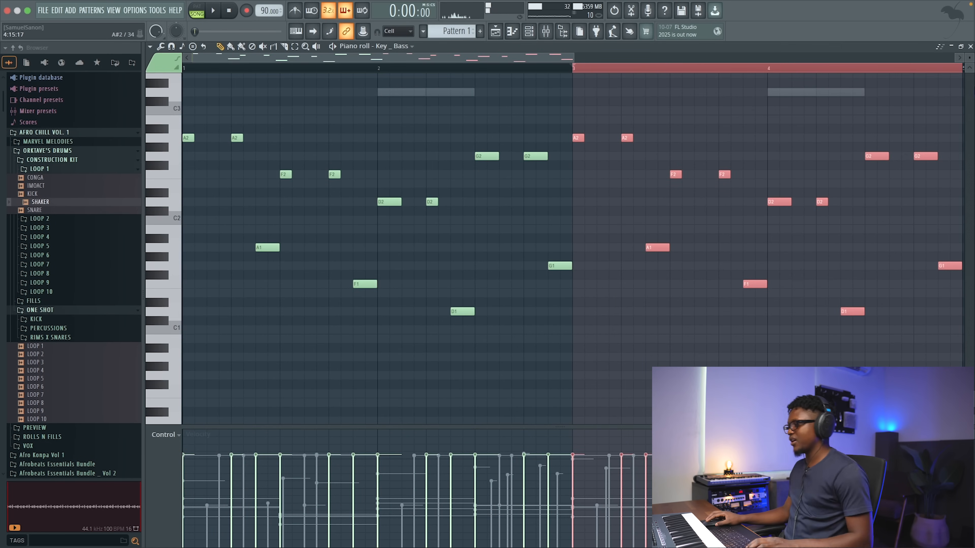
left_click(970, 46)
key("space")
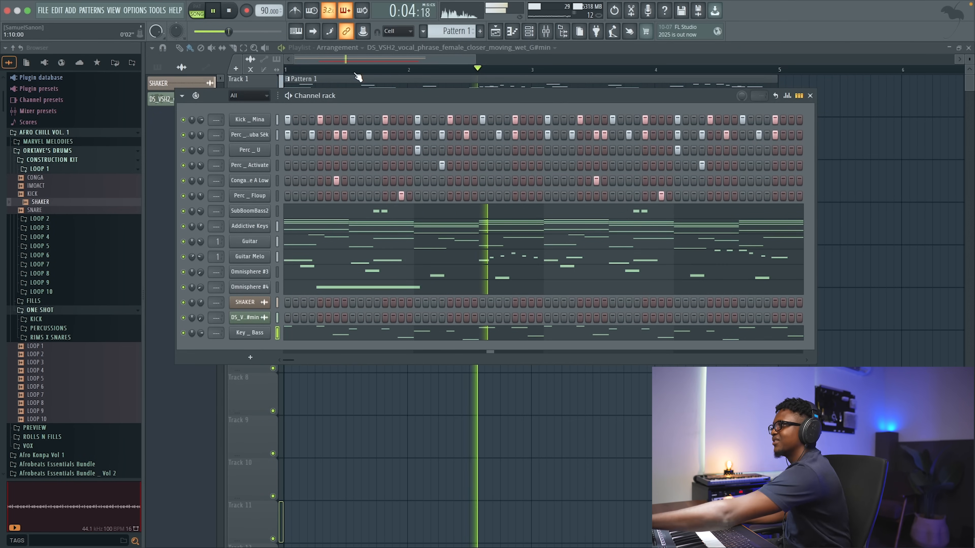
- Load Cradle The God Particle into slot 2 of the Master mixer track, then close the plugin and mixer windows
key("F9")
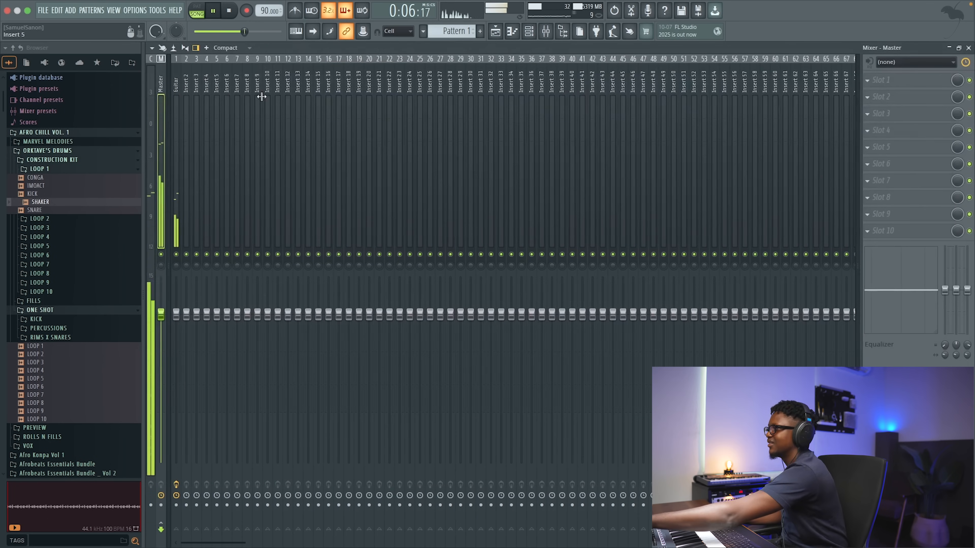
left_click(875, 99)
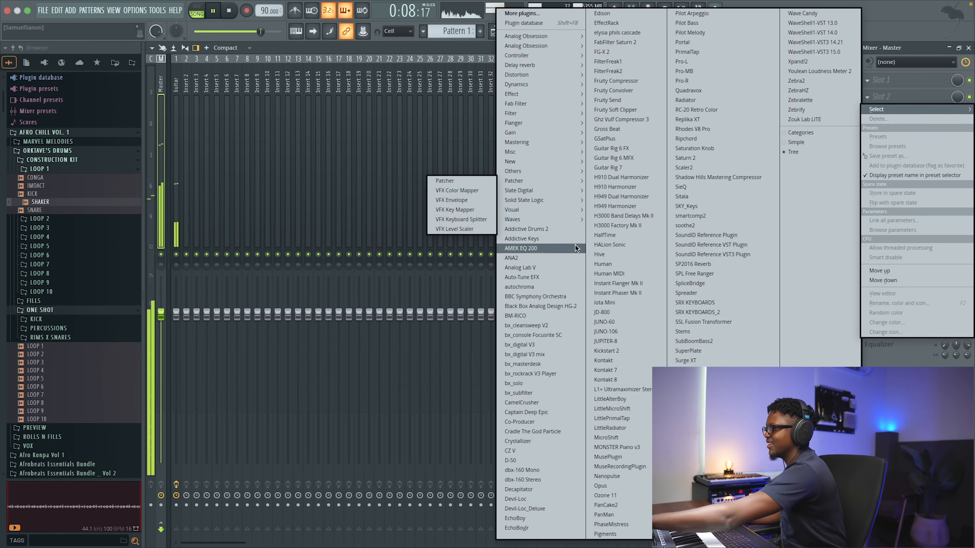
left_click(549, 433)
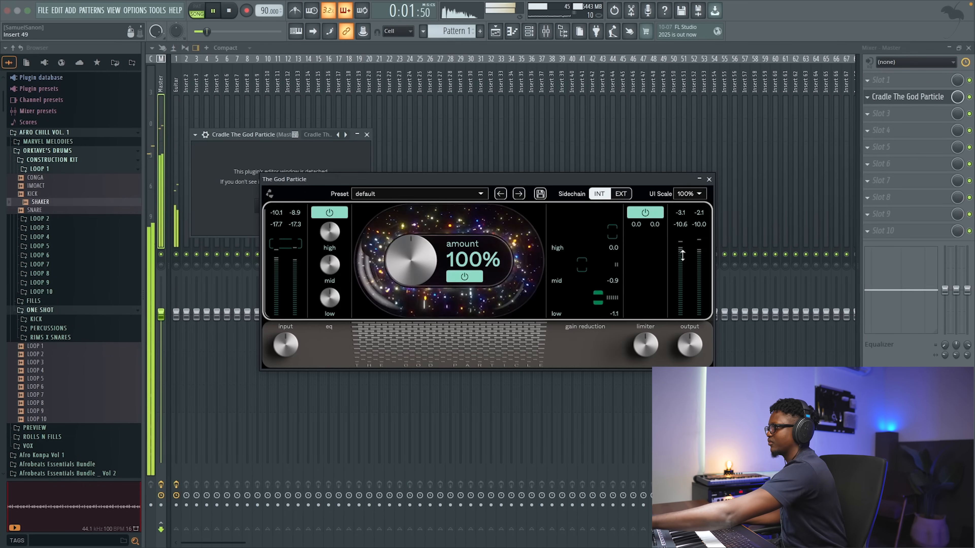
left_click(709, 179)
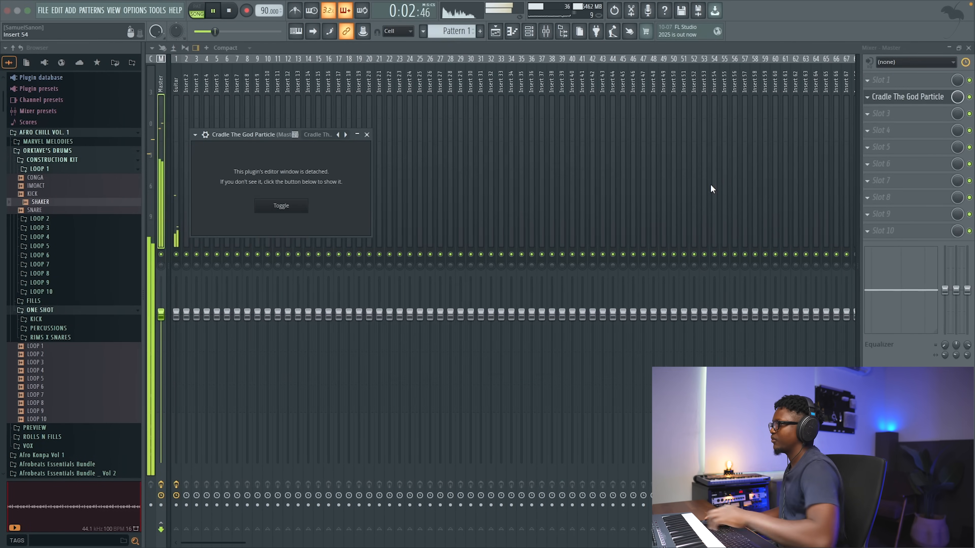
left_click(367, 134)
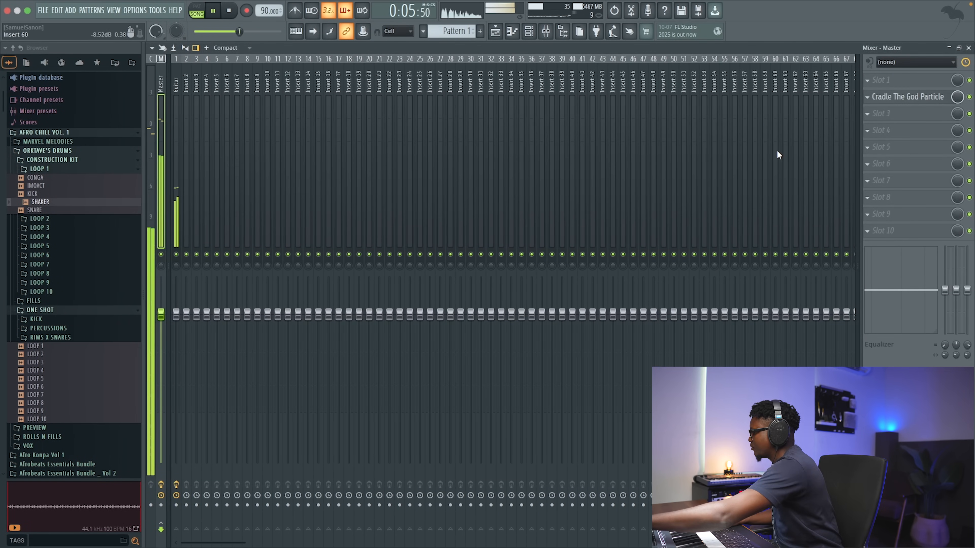
left_click(968, 48)
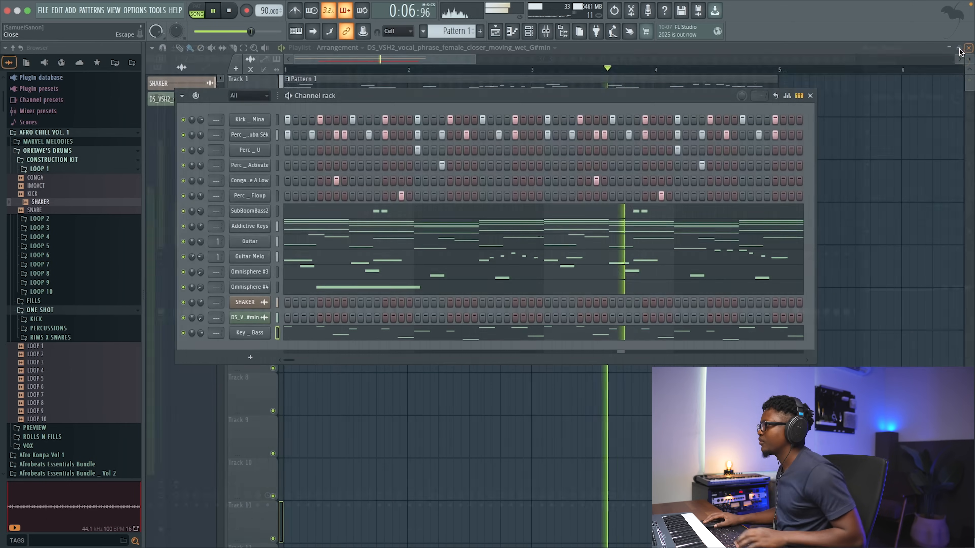
- Open the Big Vibes _ Drum Fills folder in Afrobeats Essentials Bundle _ Vol 2 and audition its fills, including Kole
left_click(417, 62)
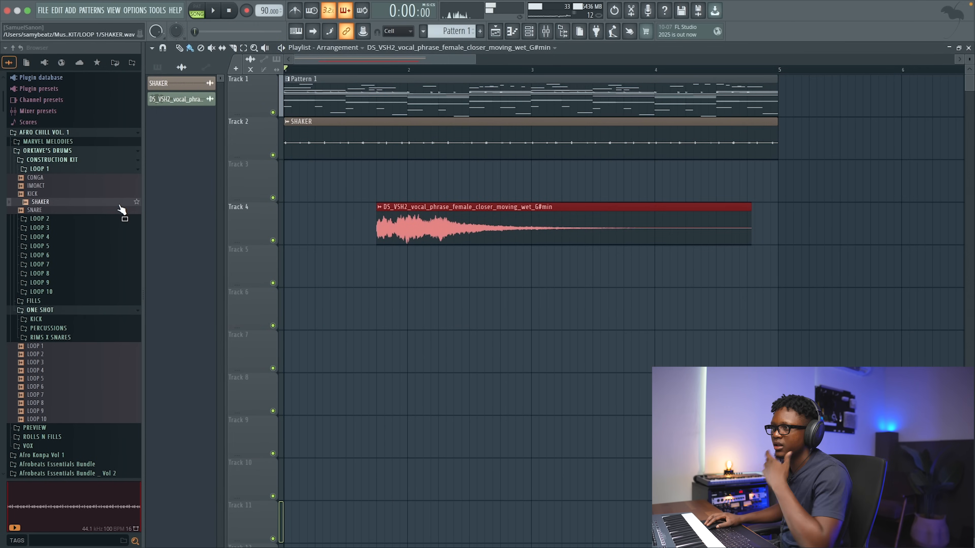
left_click(60, 134)
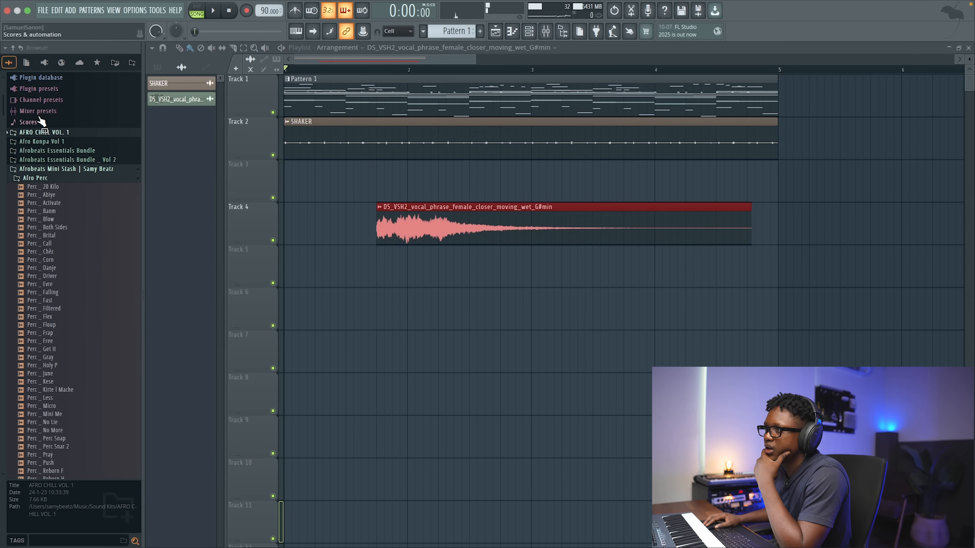
left_click(15, 48)
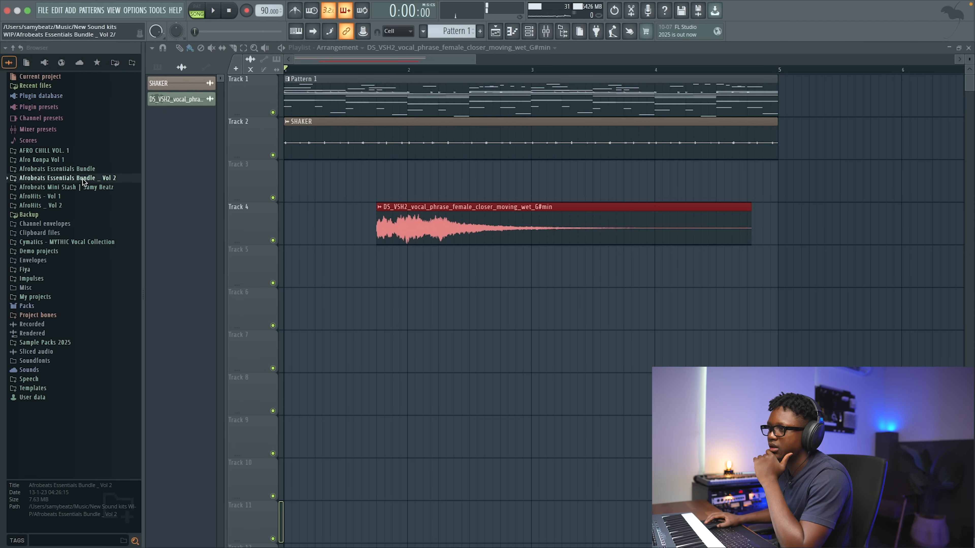
left_click(83, 179)
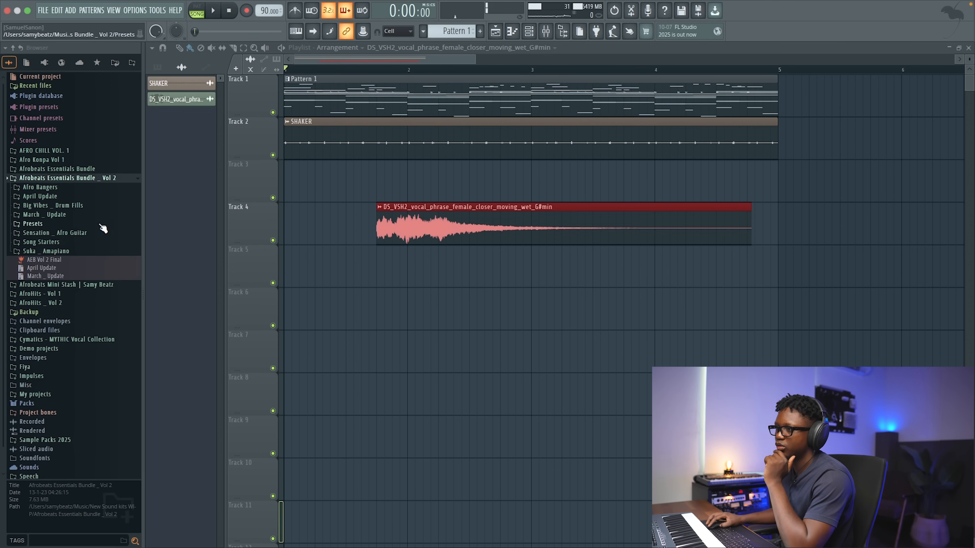
left_click(52, 207)
left_click(48, 223)
left_click(37, 239)
left_click(36, 232)
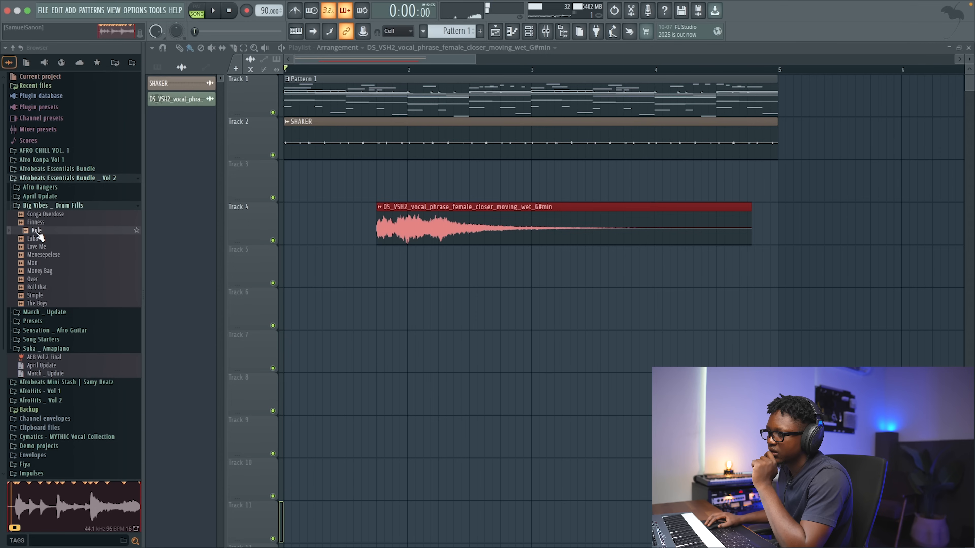
- Place the Kole drum fill on Track 5 at bar 4, view its clip settings and play the song from bar 4
left_click_drag(40, 239, 612, 269)
double_click(665, 267)
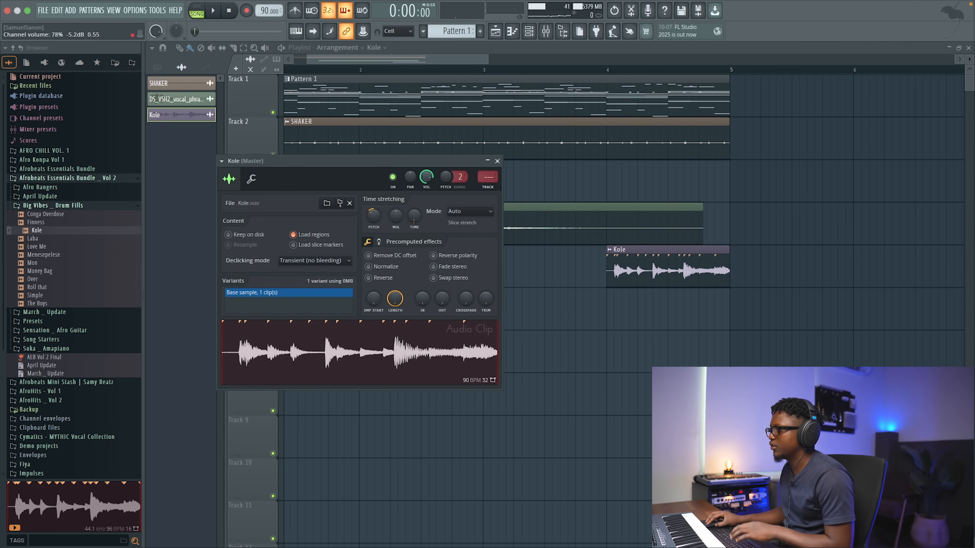
left_click(607, 69)
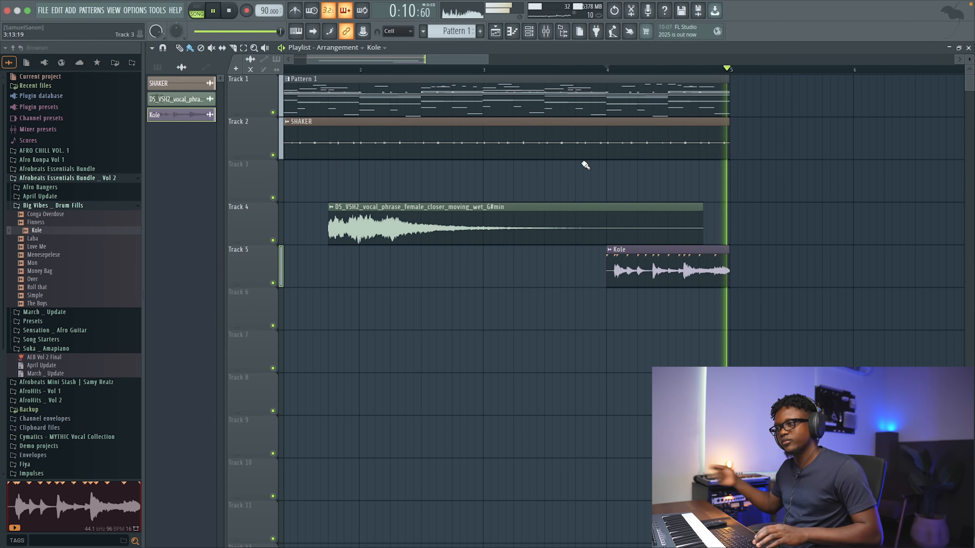
scroll(459, 274, "left", 2)
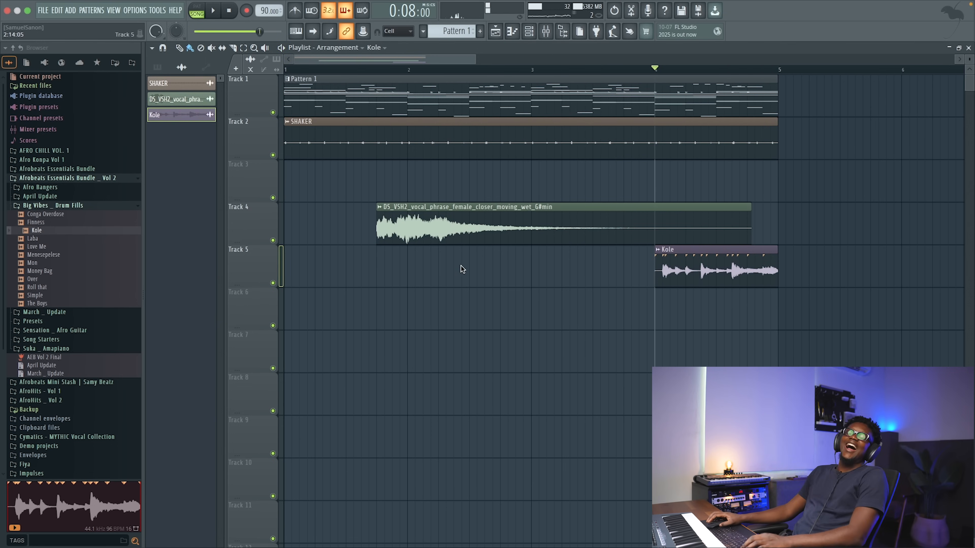
- Place the [EmeraldP] Crash4 sample from the AfroHits - Vol 1 Crash folder at the start of Track 6
left_click(60, 179)
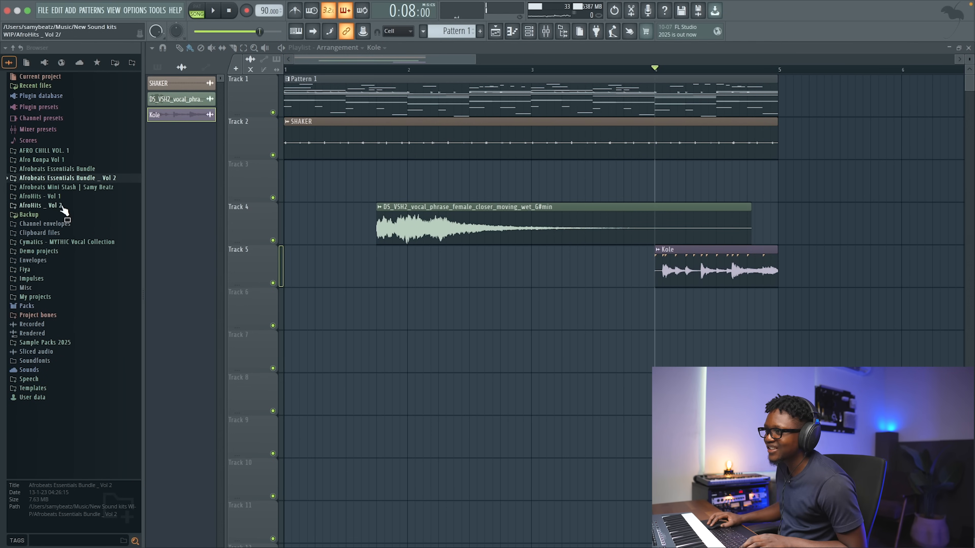
left_click(51, 199)
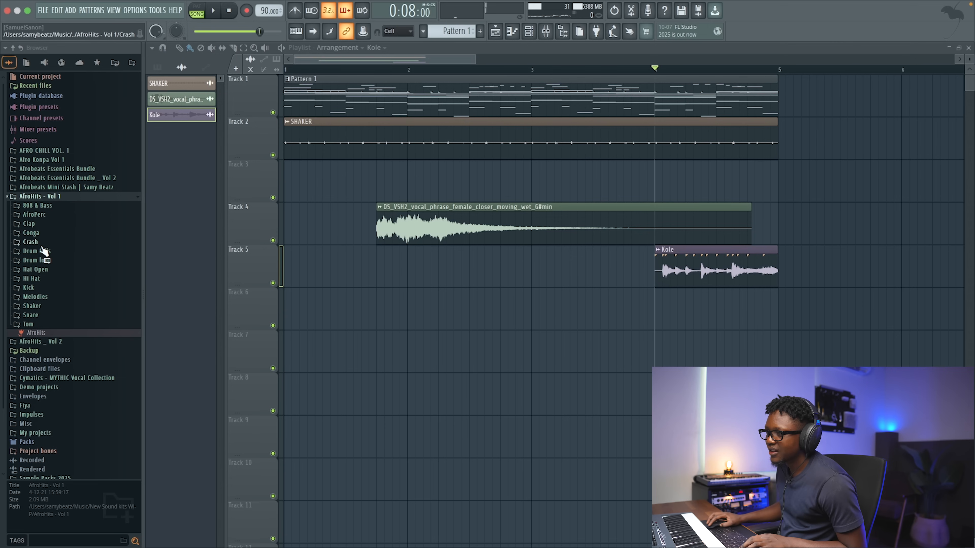
left_click(32, 243)
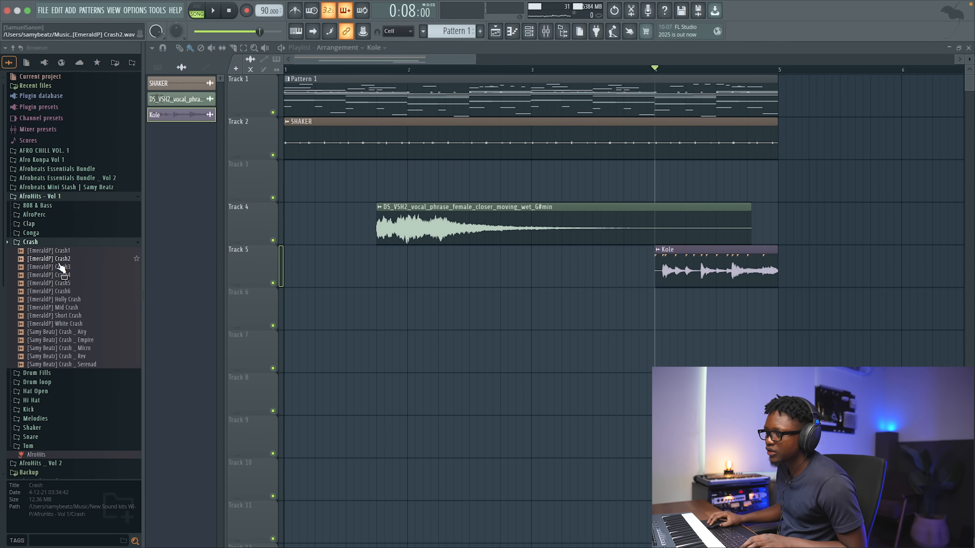
left_click_drag(69, 282, 331, 305)
- Lower the [EmeraldP] Crash4 channel volume to 18% while the song plays, then close its settings
double_click(334, 307)
left_click_drag(442, 189, 441, 215)
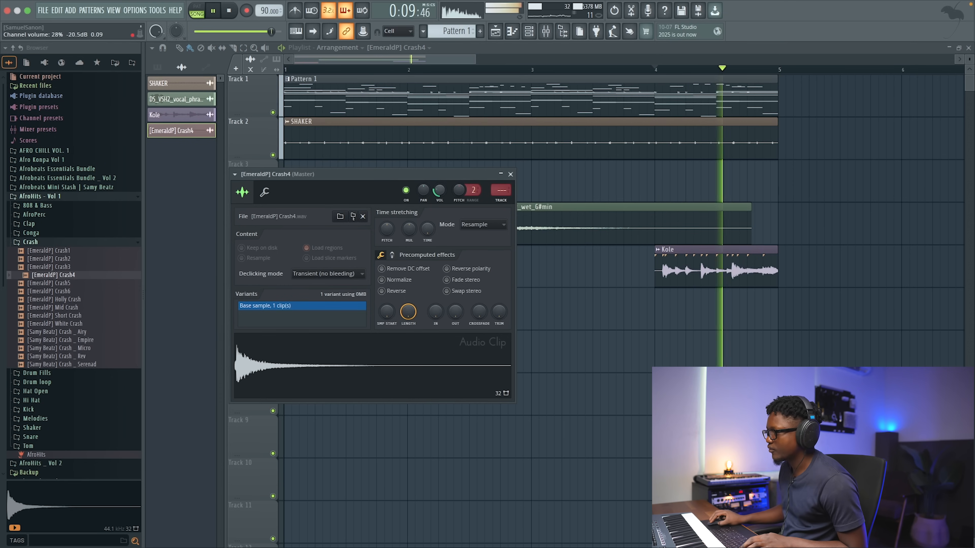
scroll(446, 190, "down", 3)
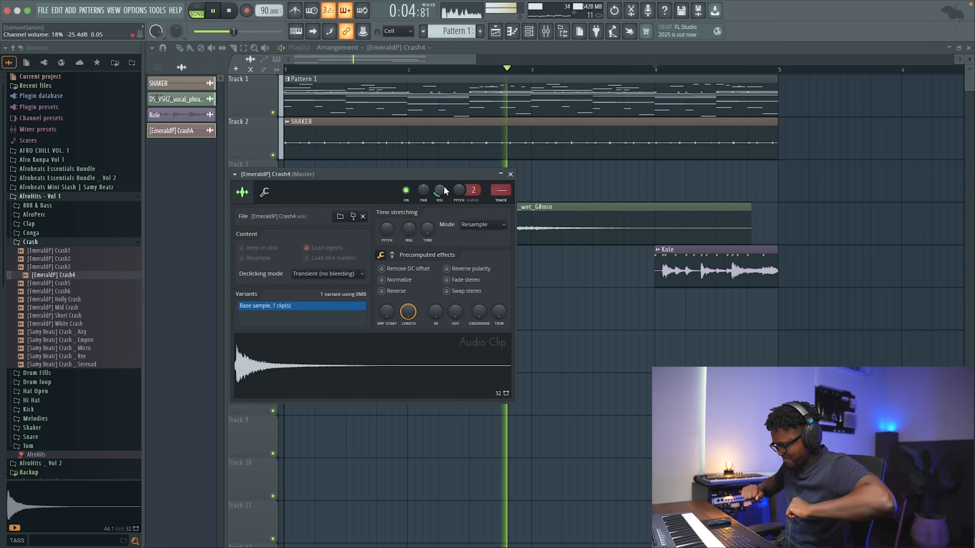
left_click(510, 174)
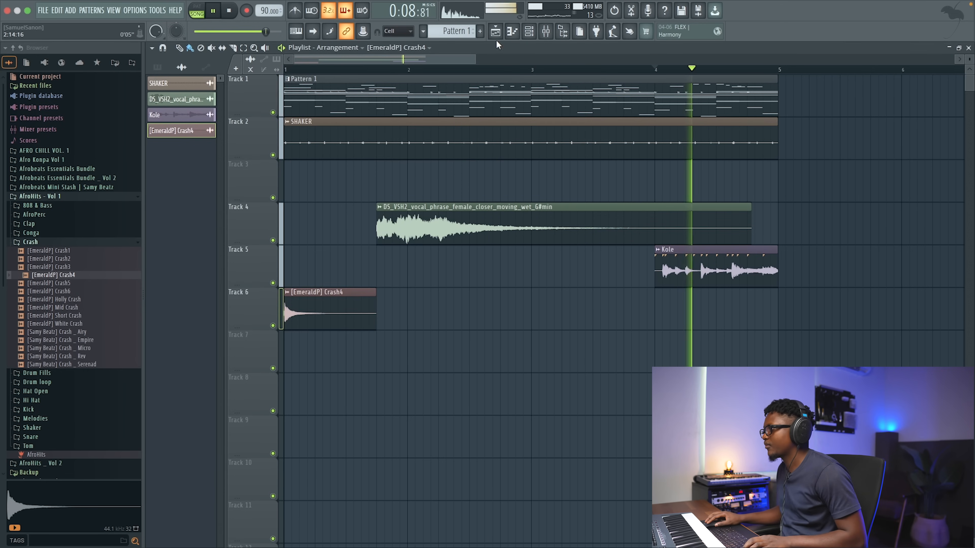
- Review the full song arrangement in the playlist during playback, then stop the song
left_click_drag(475, 60, 589, 75)
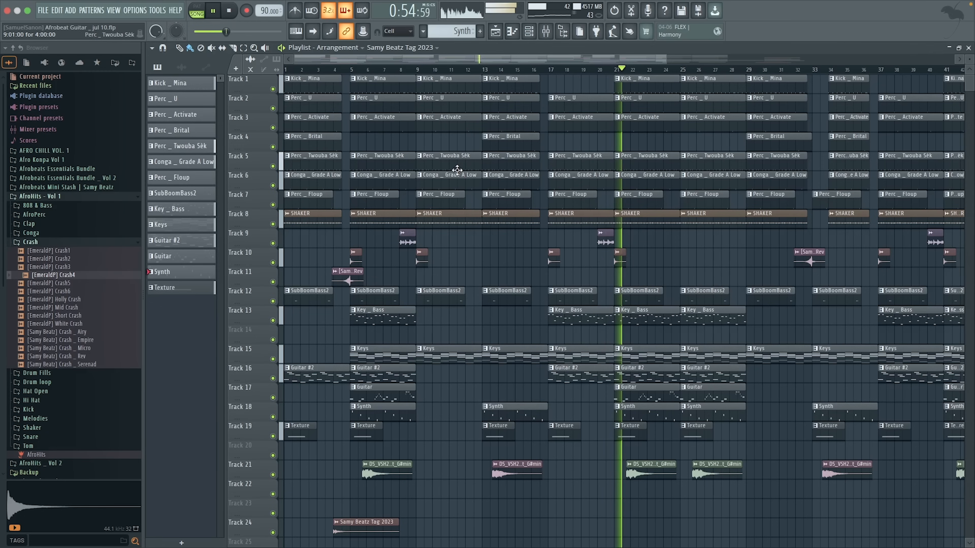
scroll(484, 174, "right", 3)
scroll(482, 172, "down", 1)
scroll(482, 171, "left", 3)
scroll(482, 172, "up", 1)
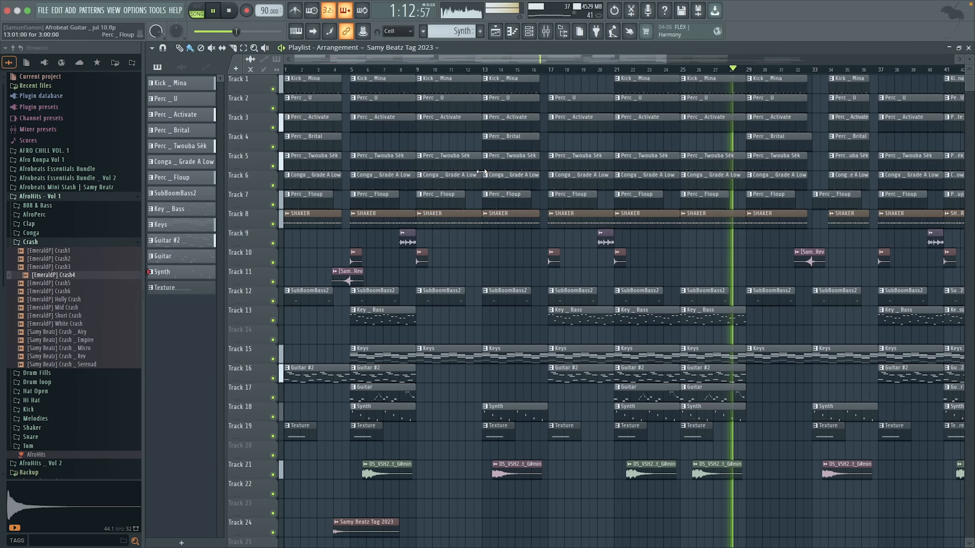
key("space")
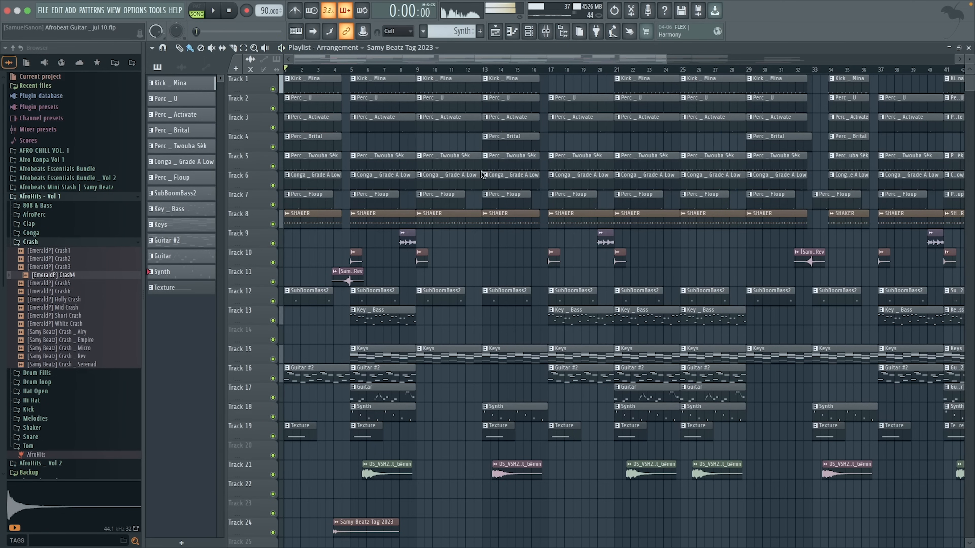